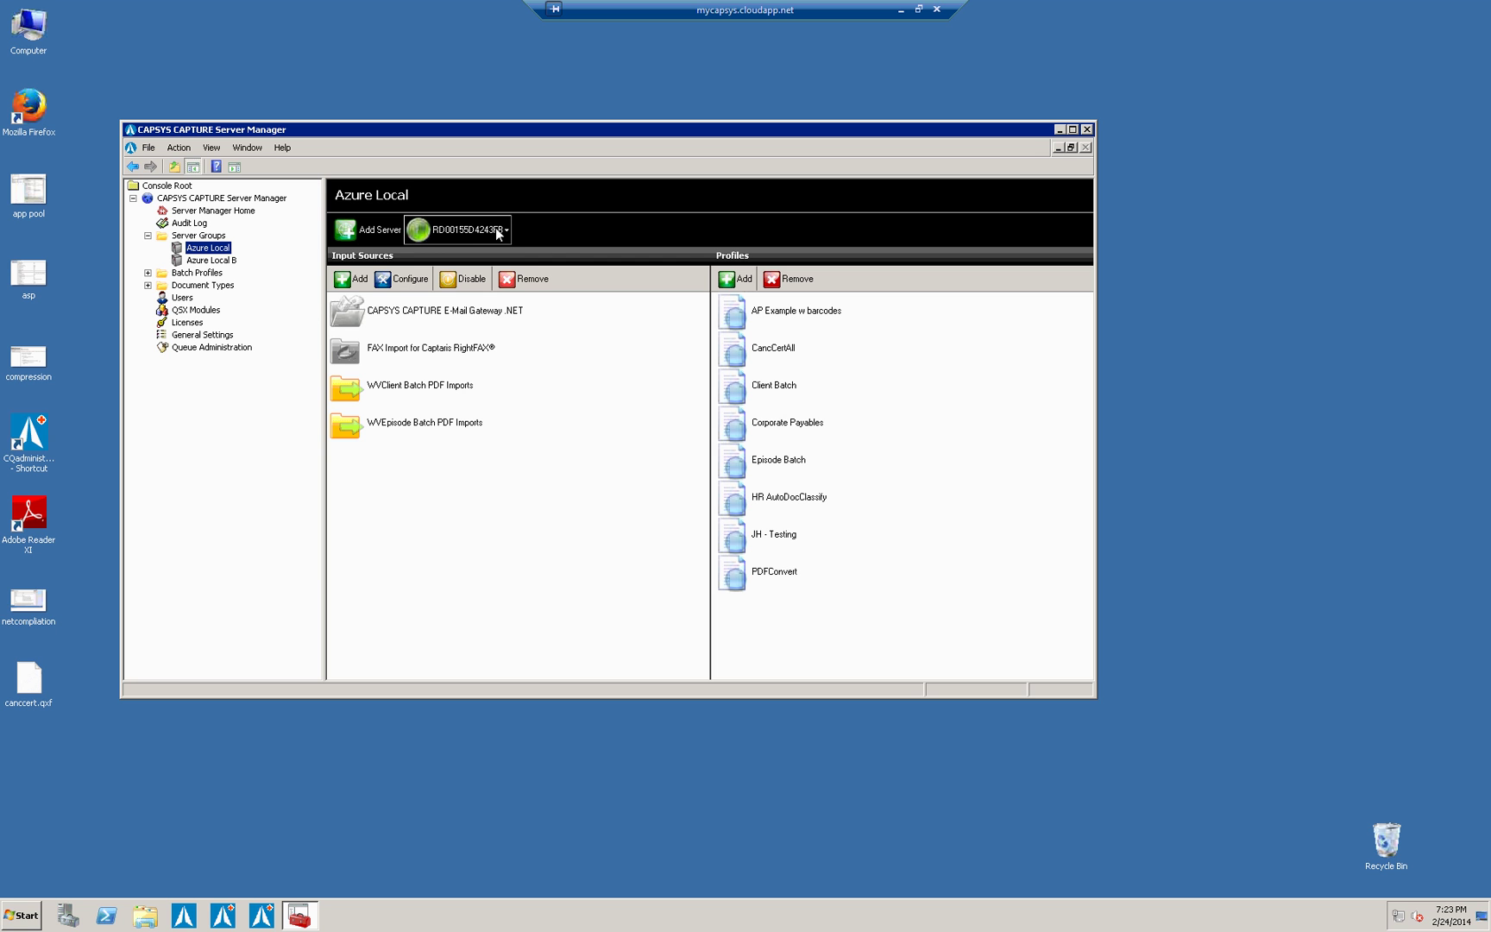
# Examine the service actions for the Azure Local group's server and the options for adding another server
pyautogui.click(496, 228)
pyautogui.click(506, 231)
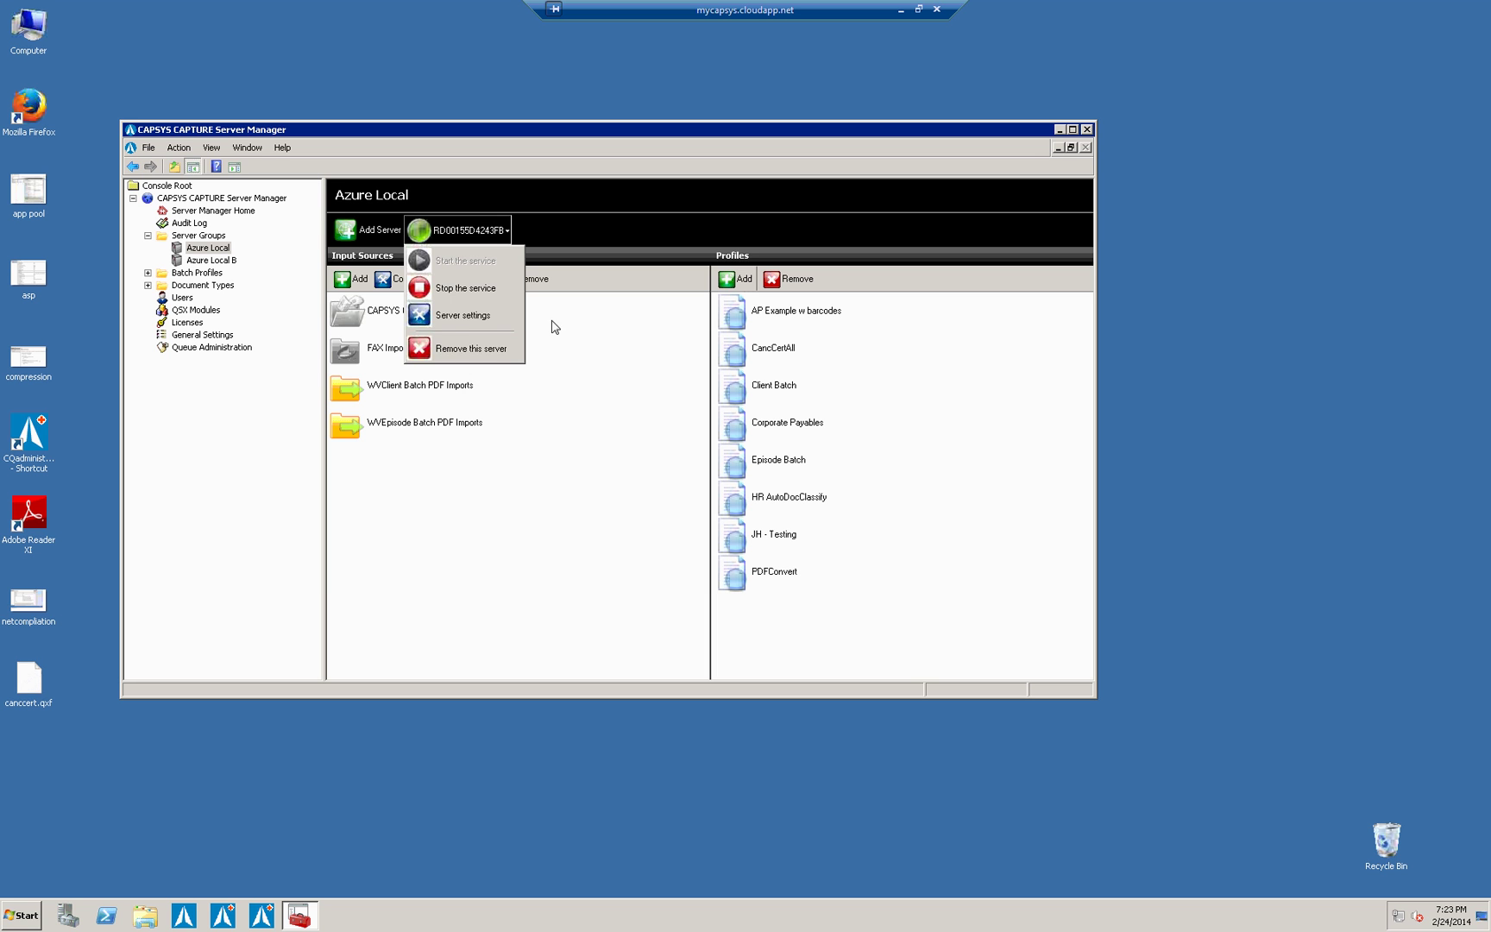
pyautogui.click(595, 199)
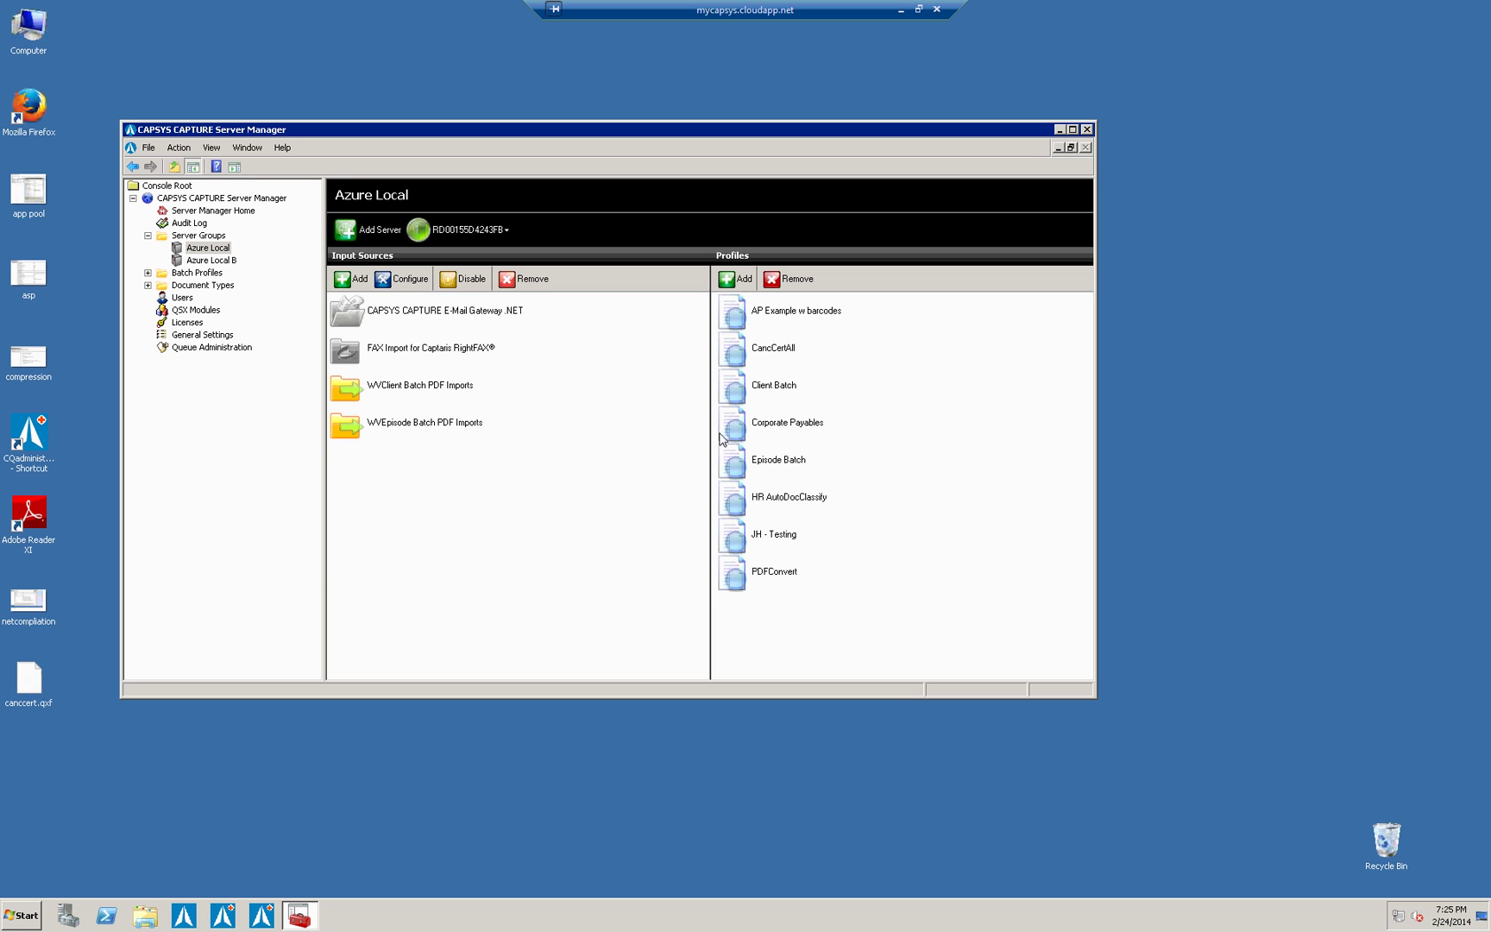
pyautogui.click(366, 231)
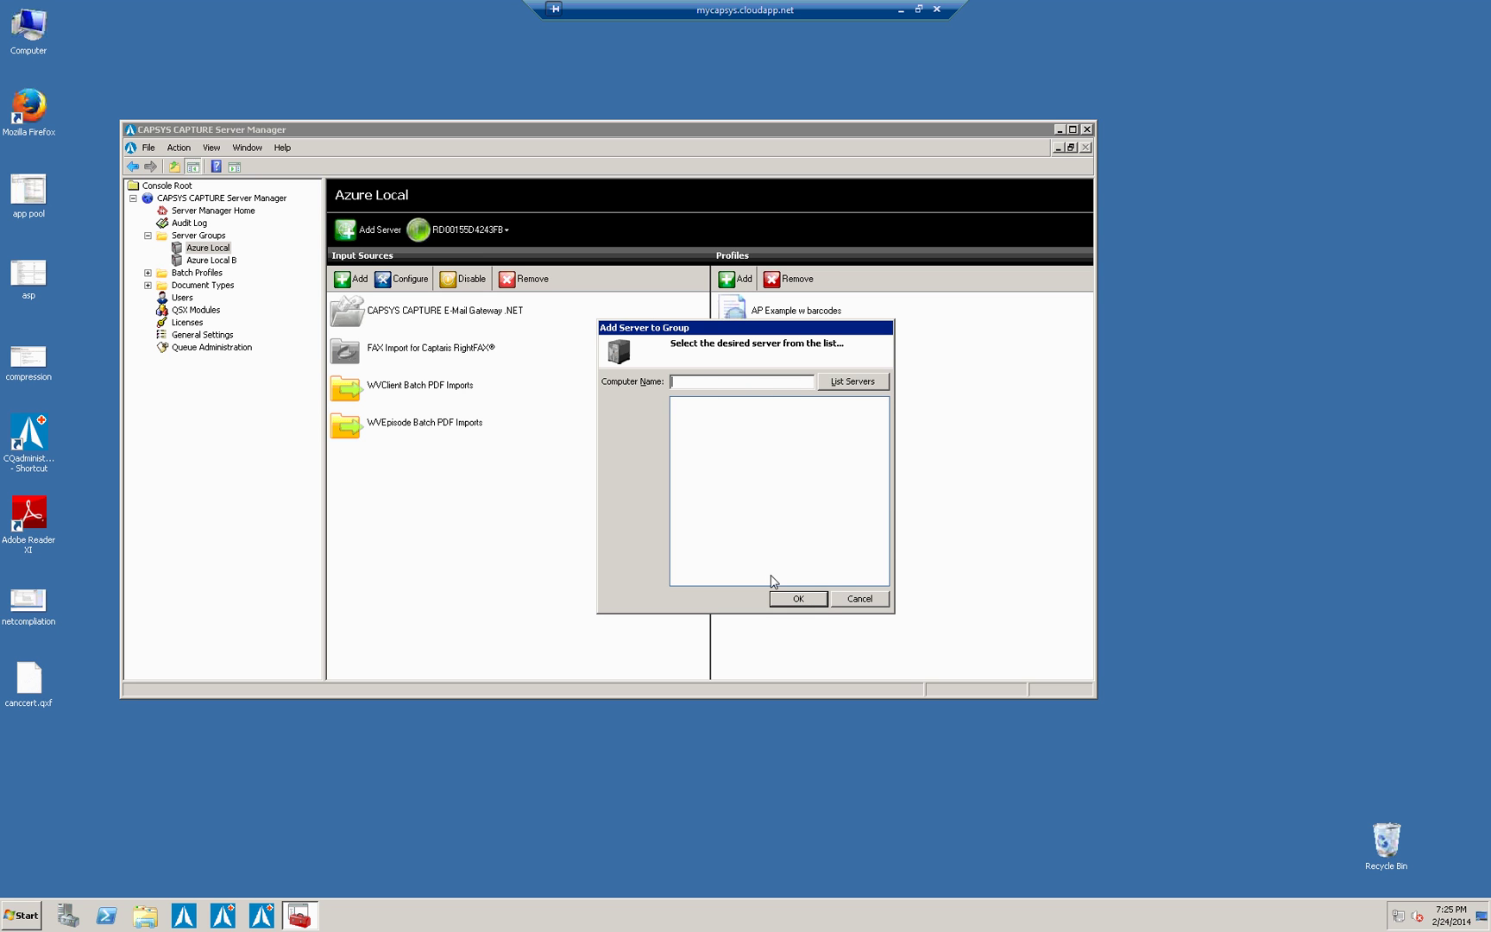
pyautogui.click(876, 598)
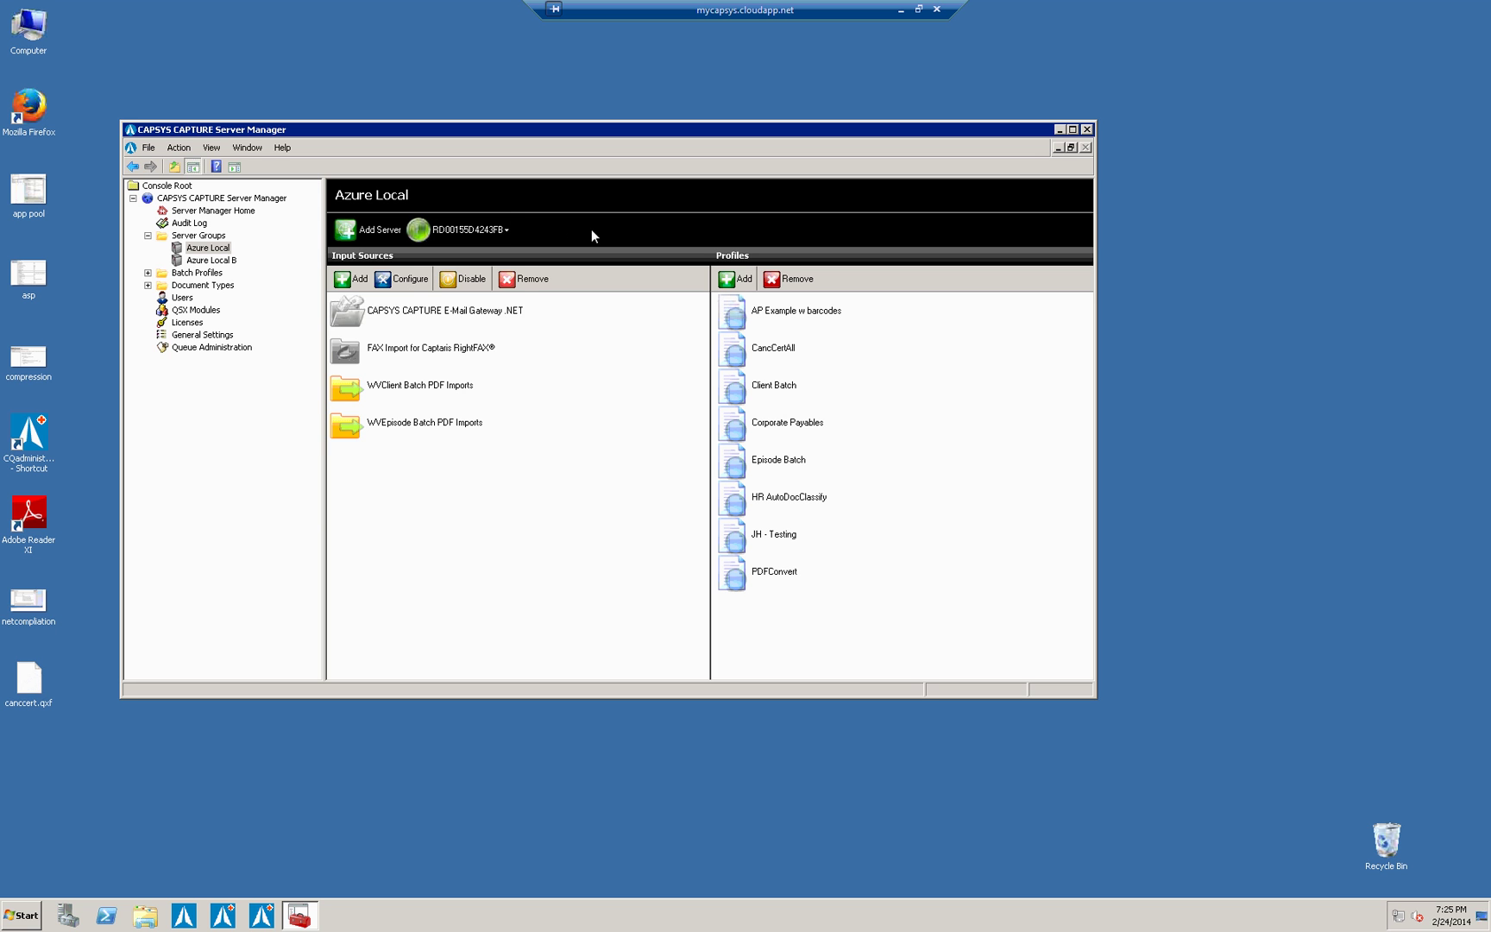
pyautogui.click(507, 230)
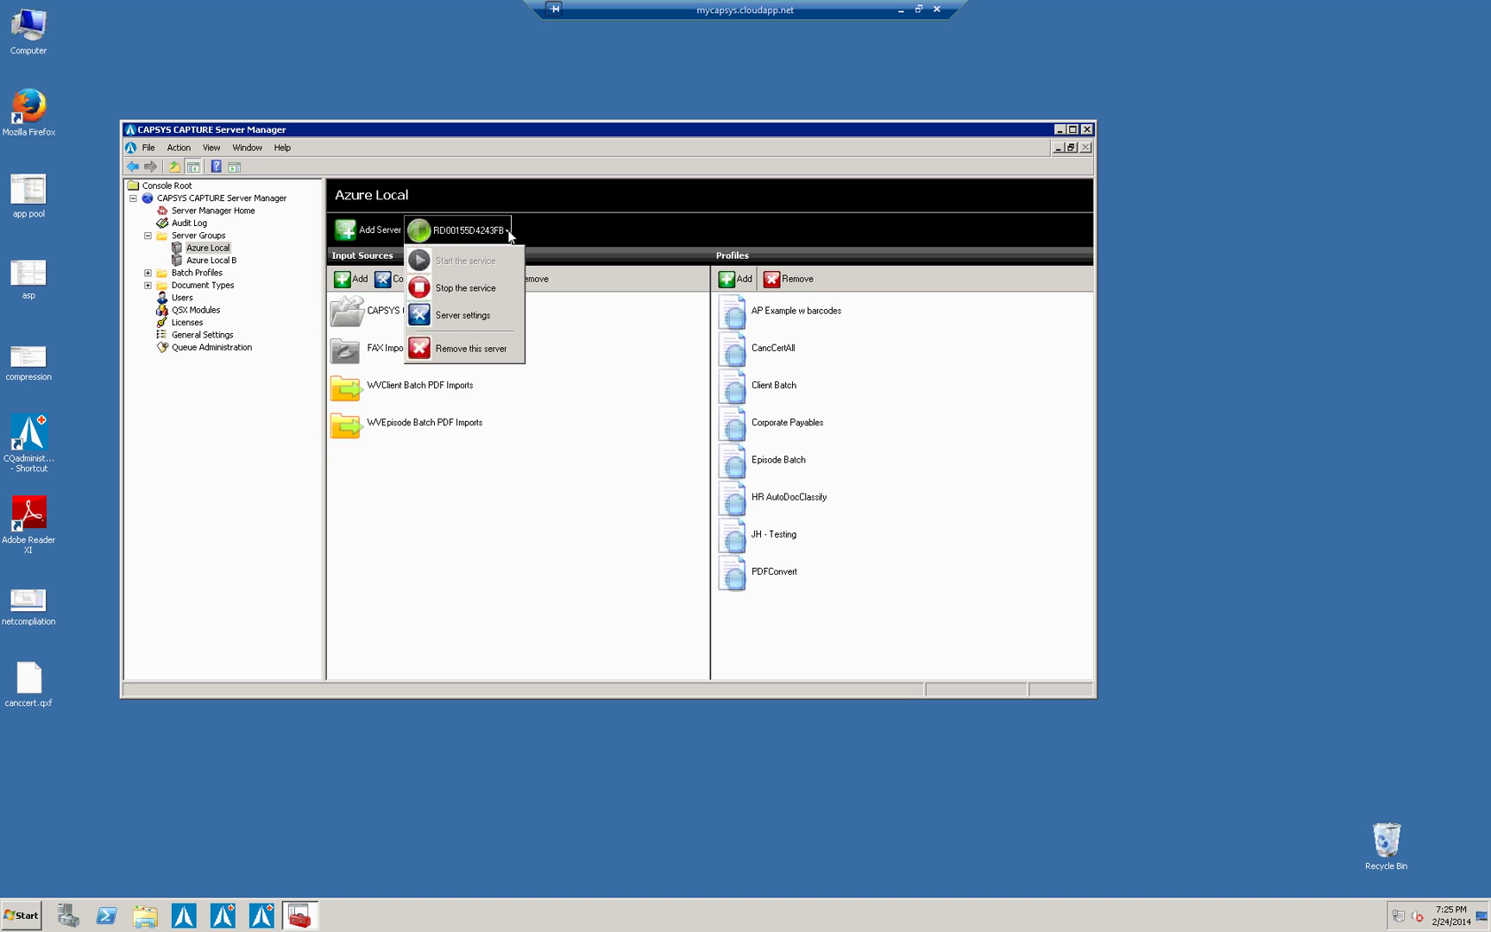
pyautogui.click(638, 229)
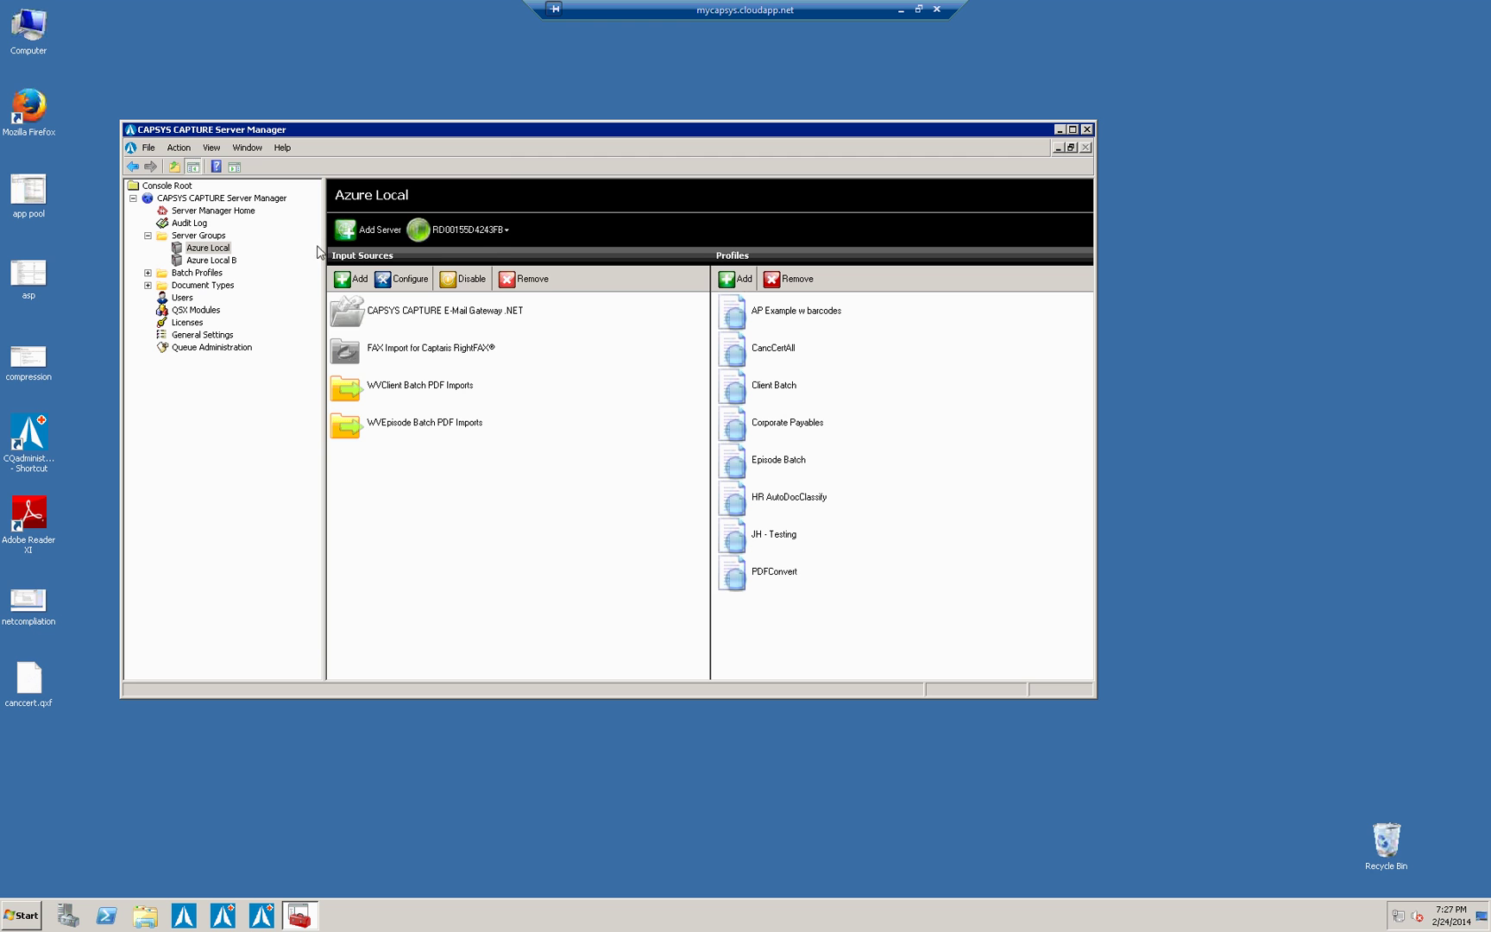
# Compare the Azure Local and Azure Local B server groups and view the options for adding a server to Azure Local B
pyautogui.click(201, 260)
pyautogui.click(219, 248)
pyautogui.click(219, 261)
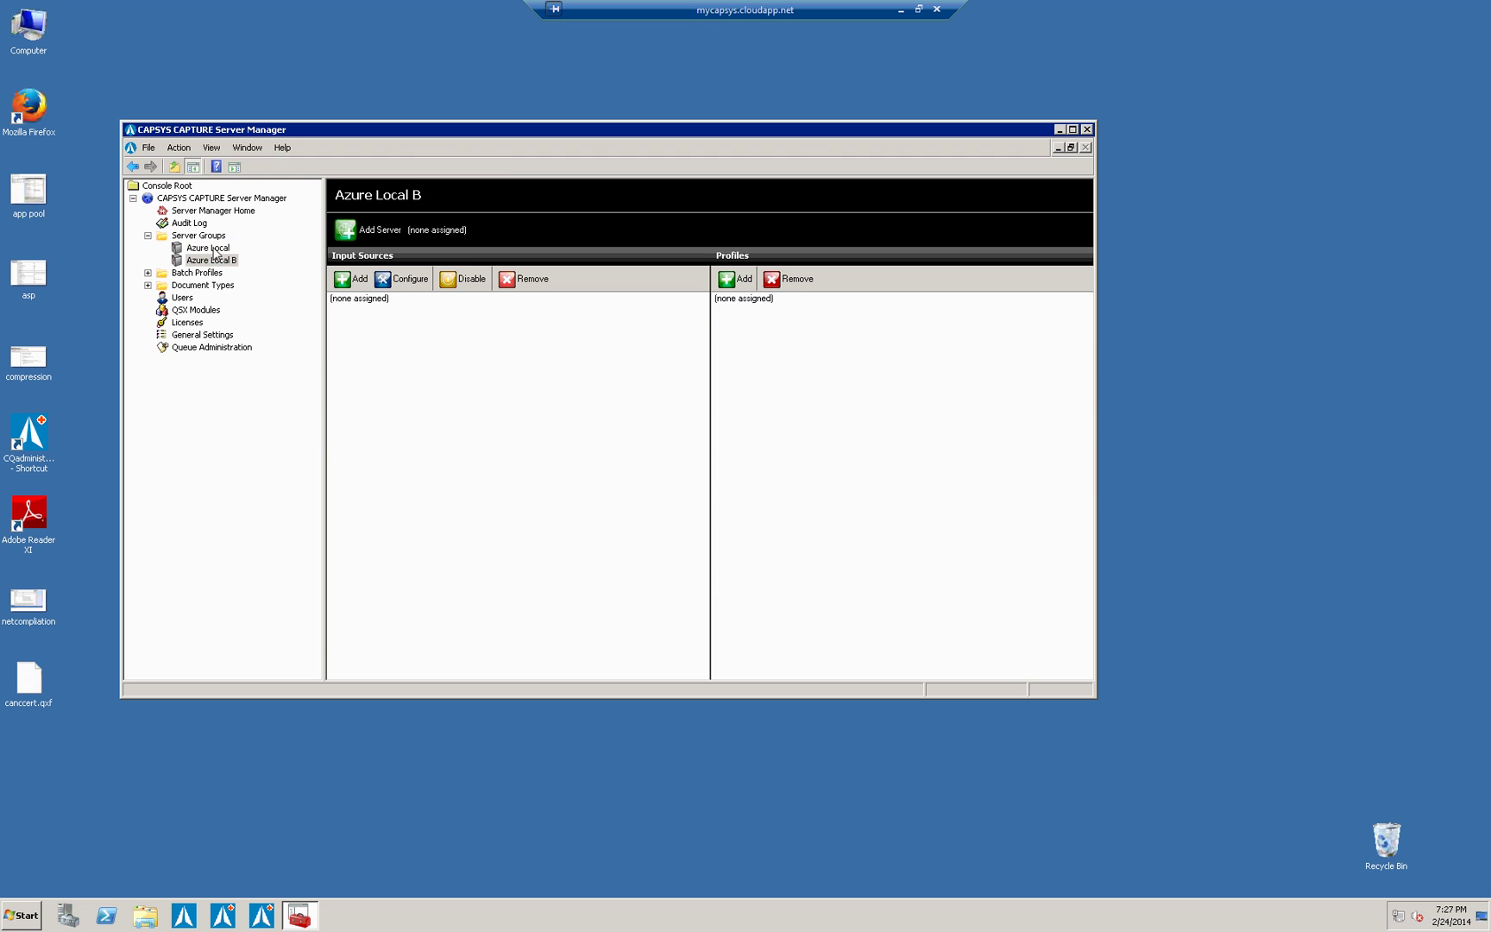
pyautogui.click(219, 249)
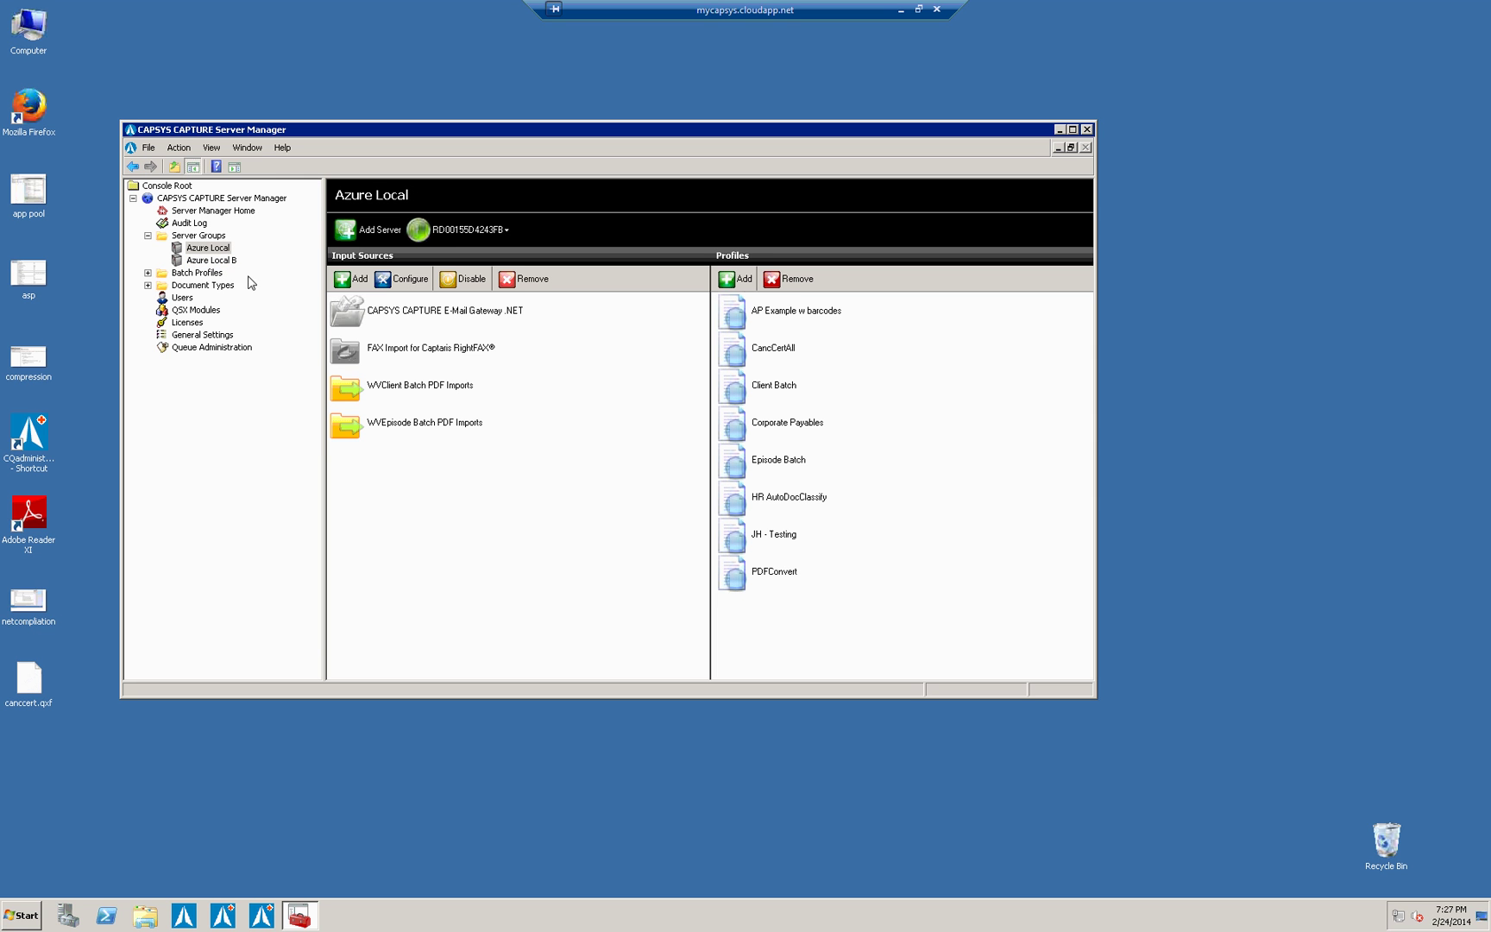
pyautogui.click(193, 261)
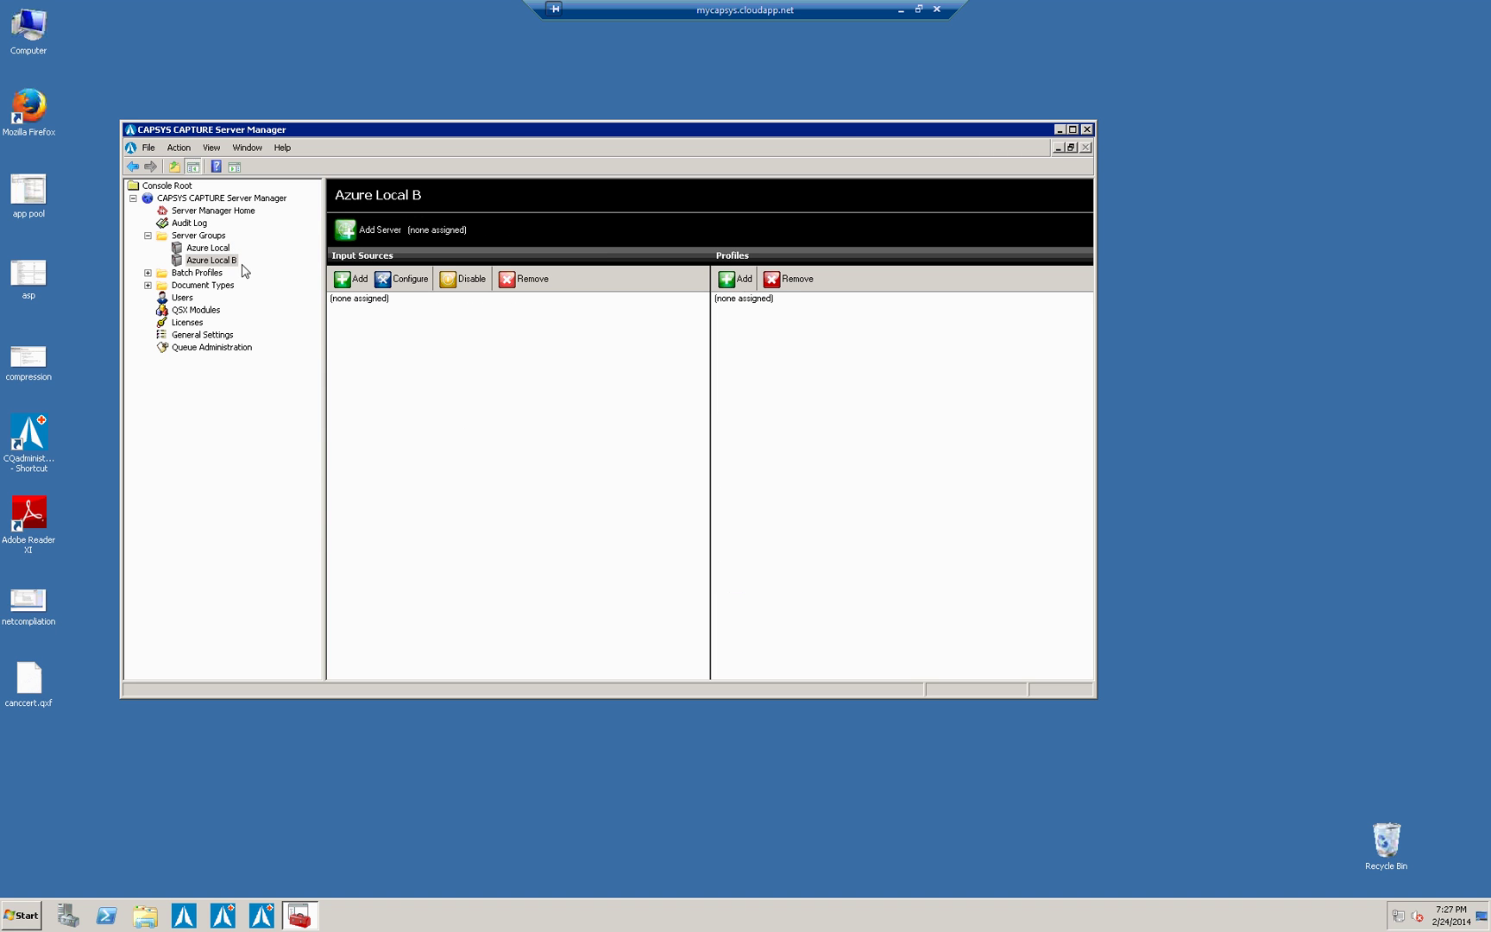
pyautogui.click(367, 231)
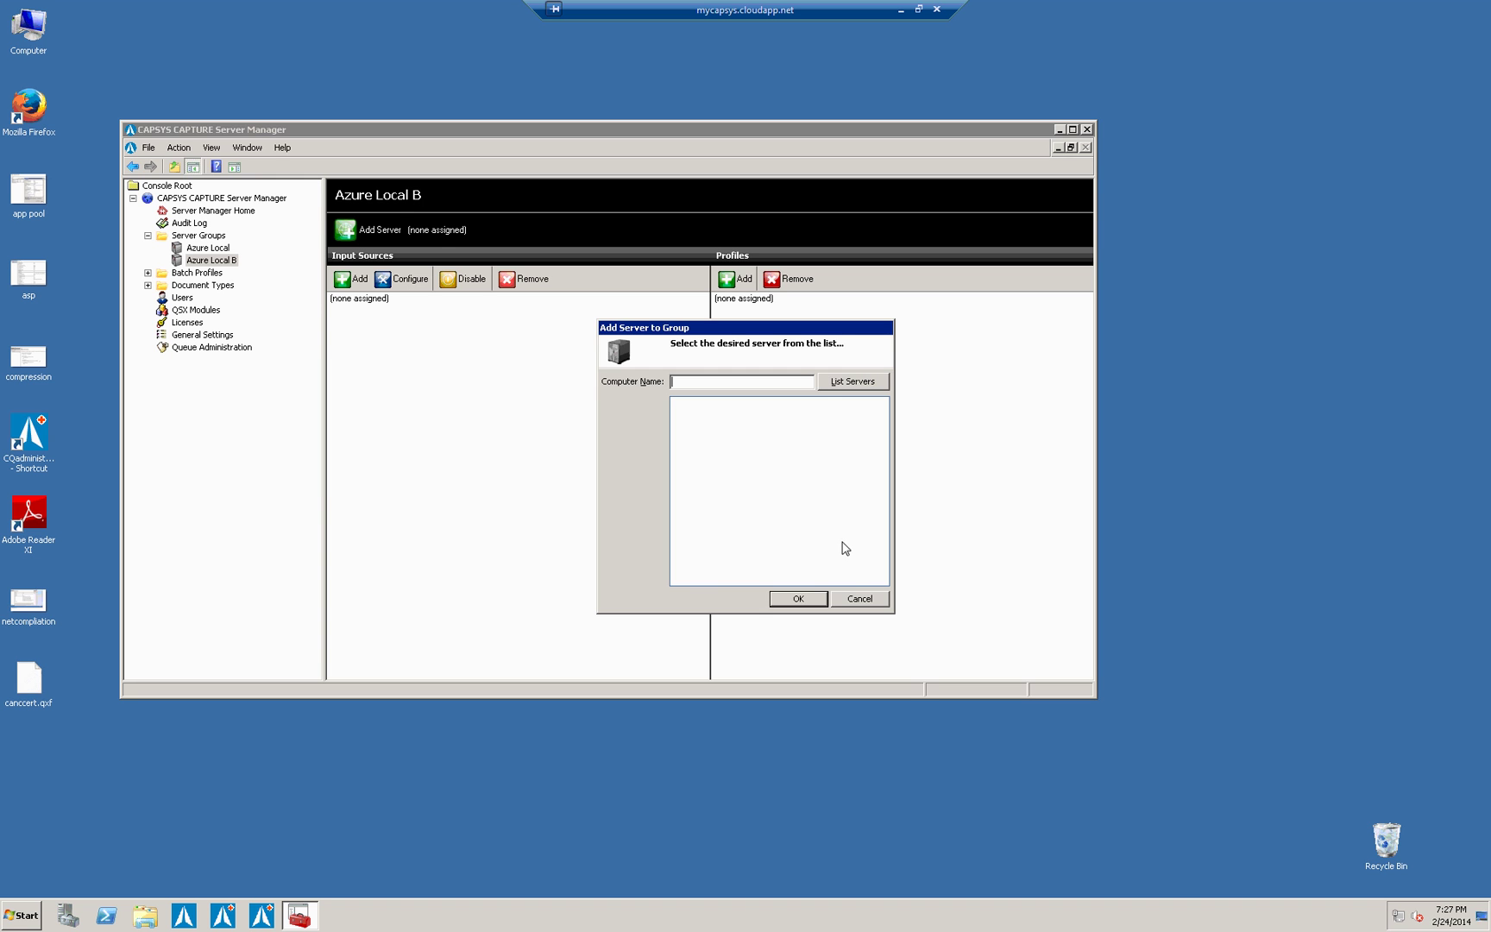
pyautogui.click(859, 597)
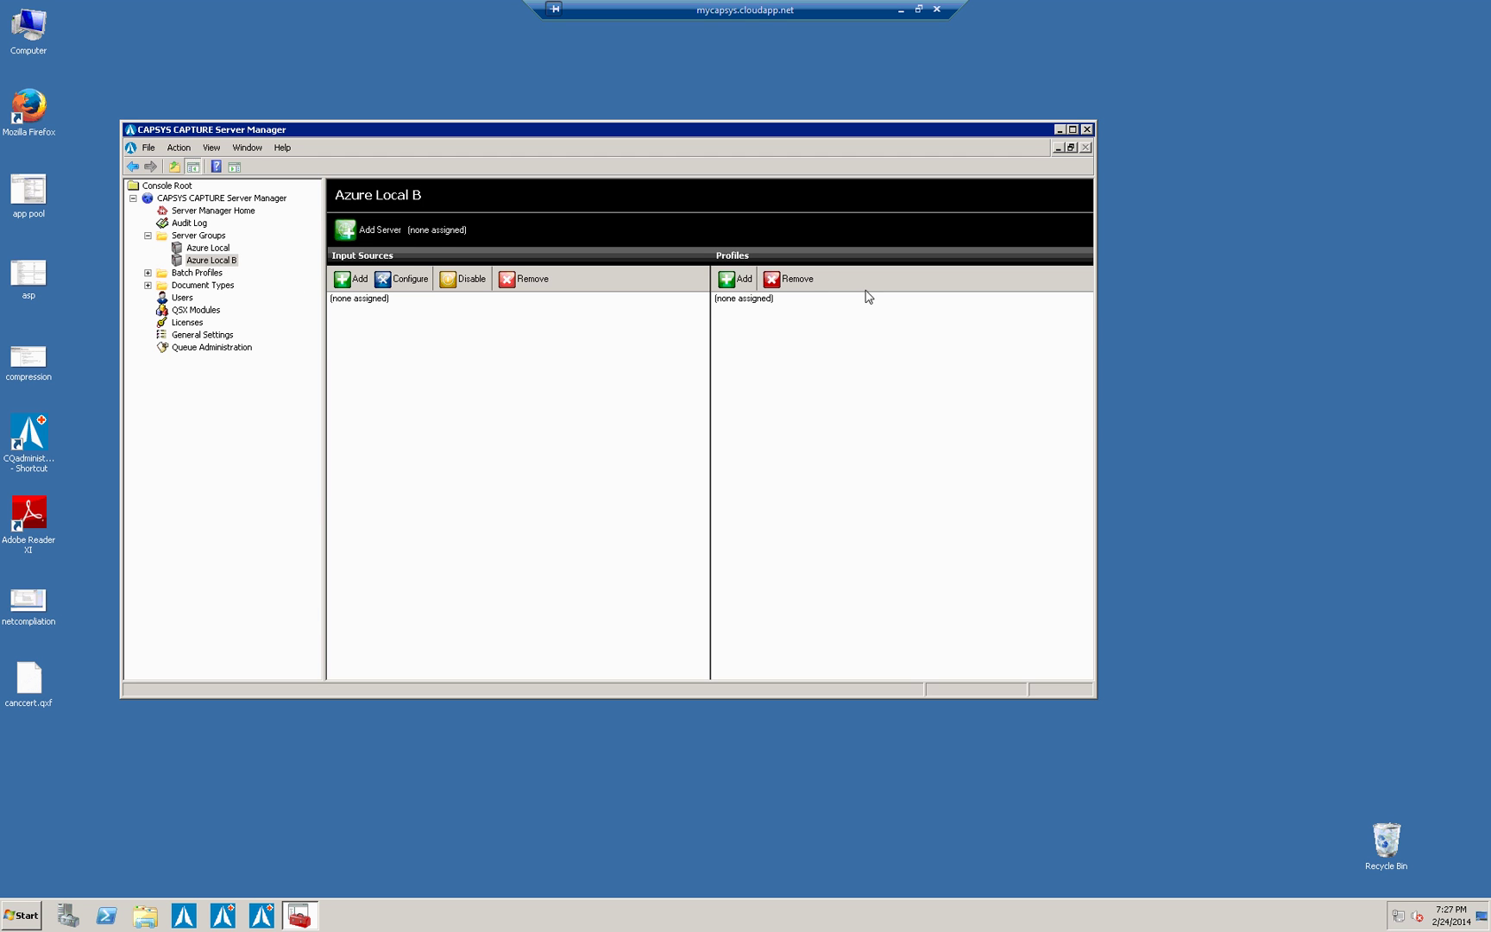
# Add the AA-Demo Site and AP Example w barcodes profiles to the Azure Local B server group
pyautogui.click(736, 277)
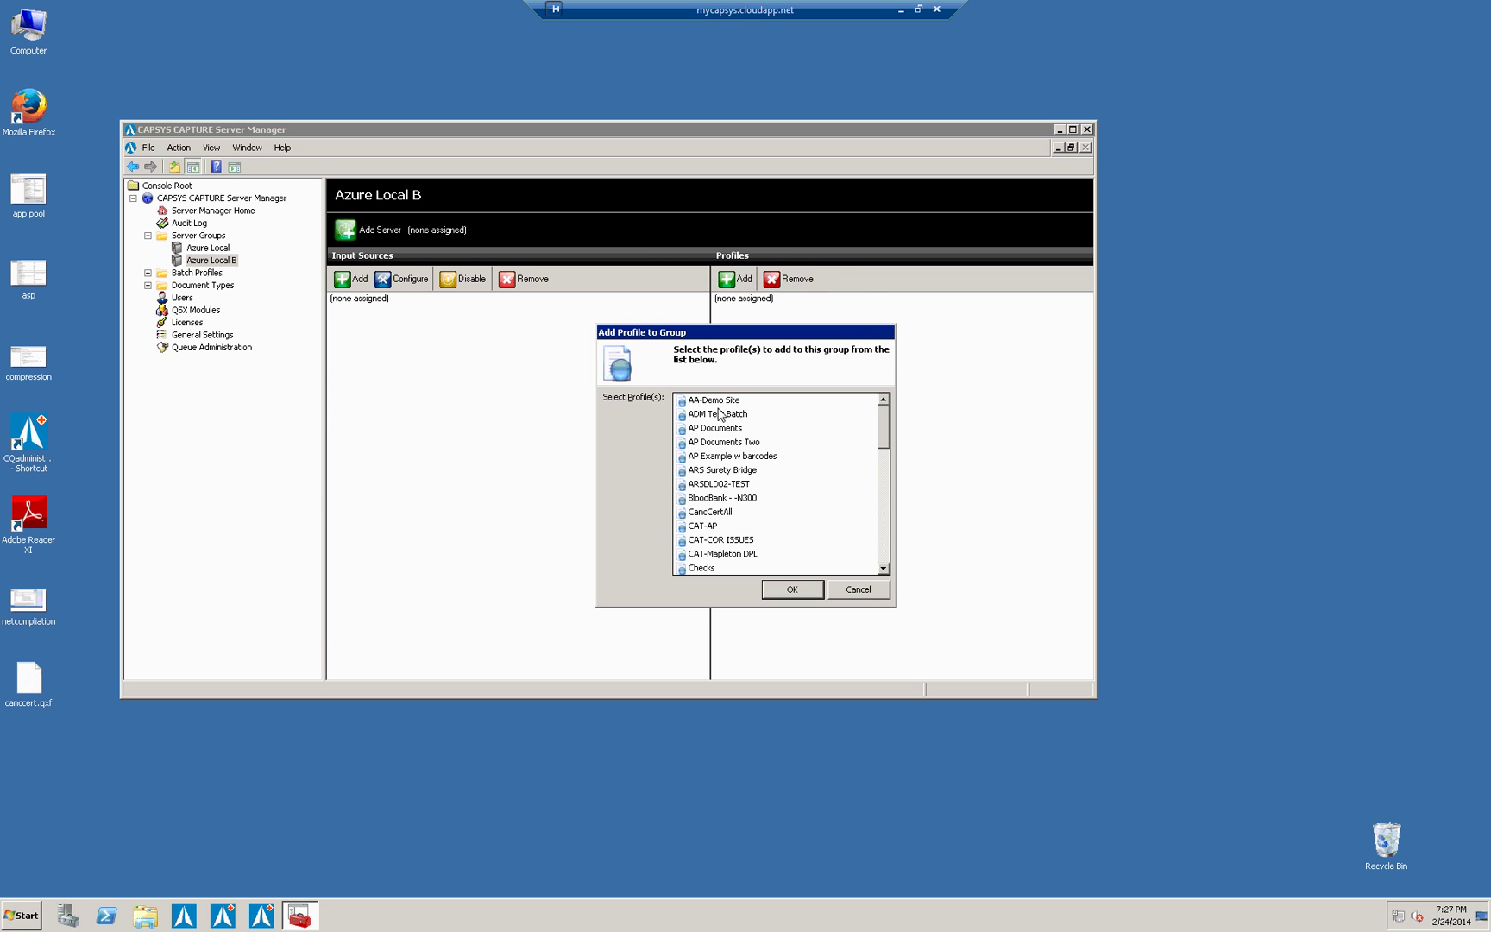
pyautogui.keyDown('ctrl'); pyautogui.click(741, 457); pyautogui.keyUp('ctrl')
pyautogui.click(801, 597)
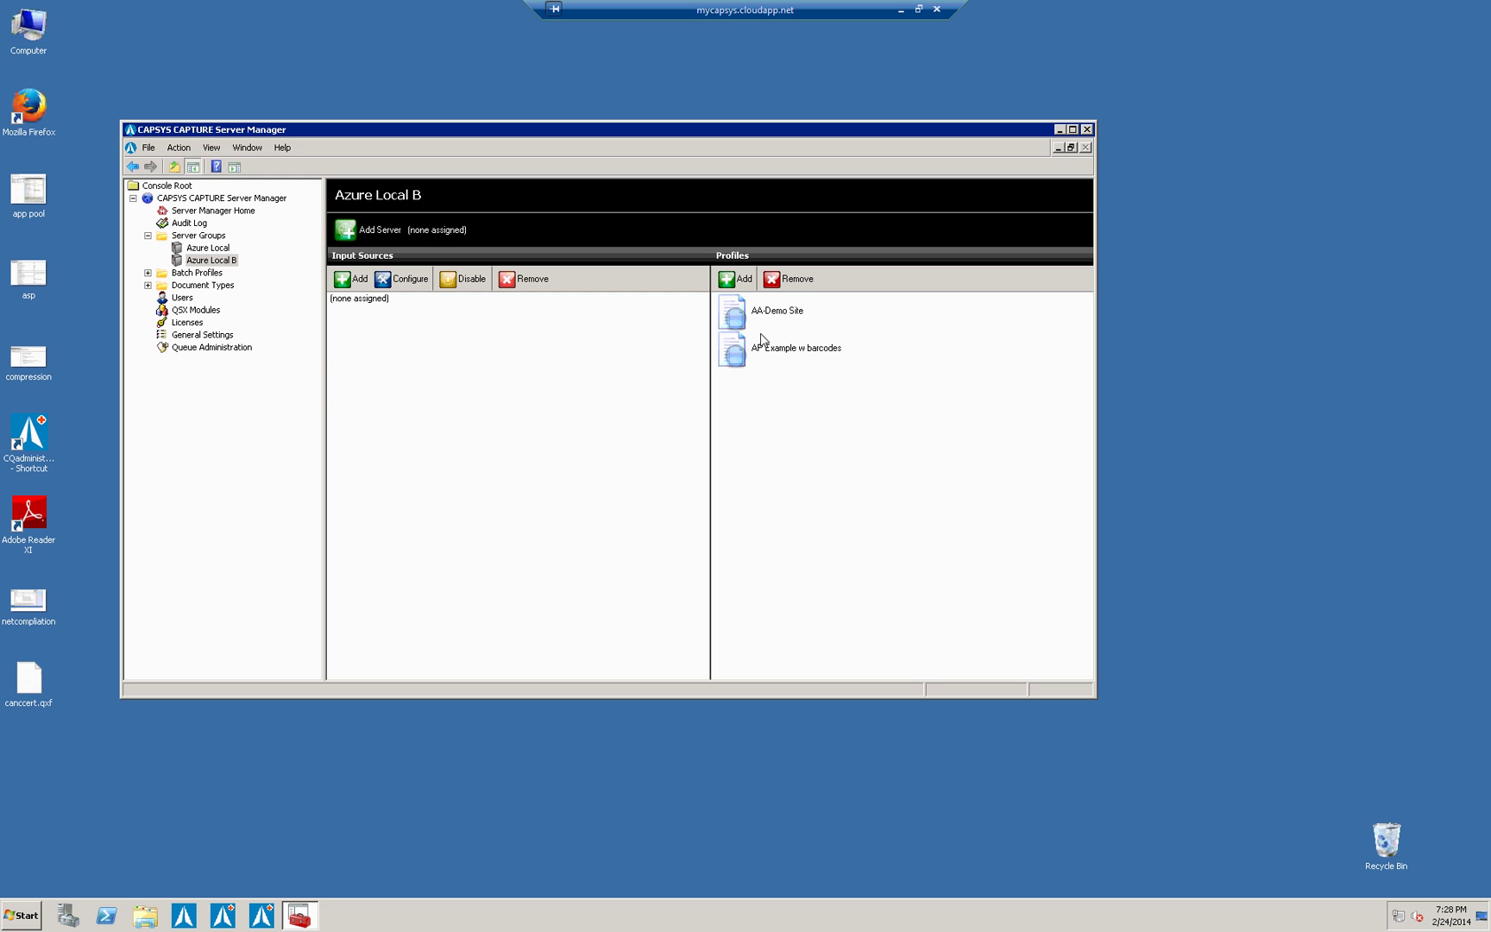
# Compare both server groups' profiles and remove AP Example w barcodes from Azure Local B
pyautogui.click(206, 249)
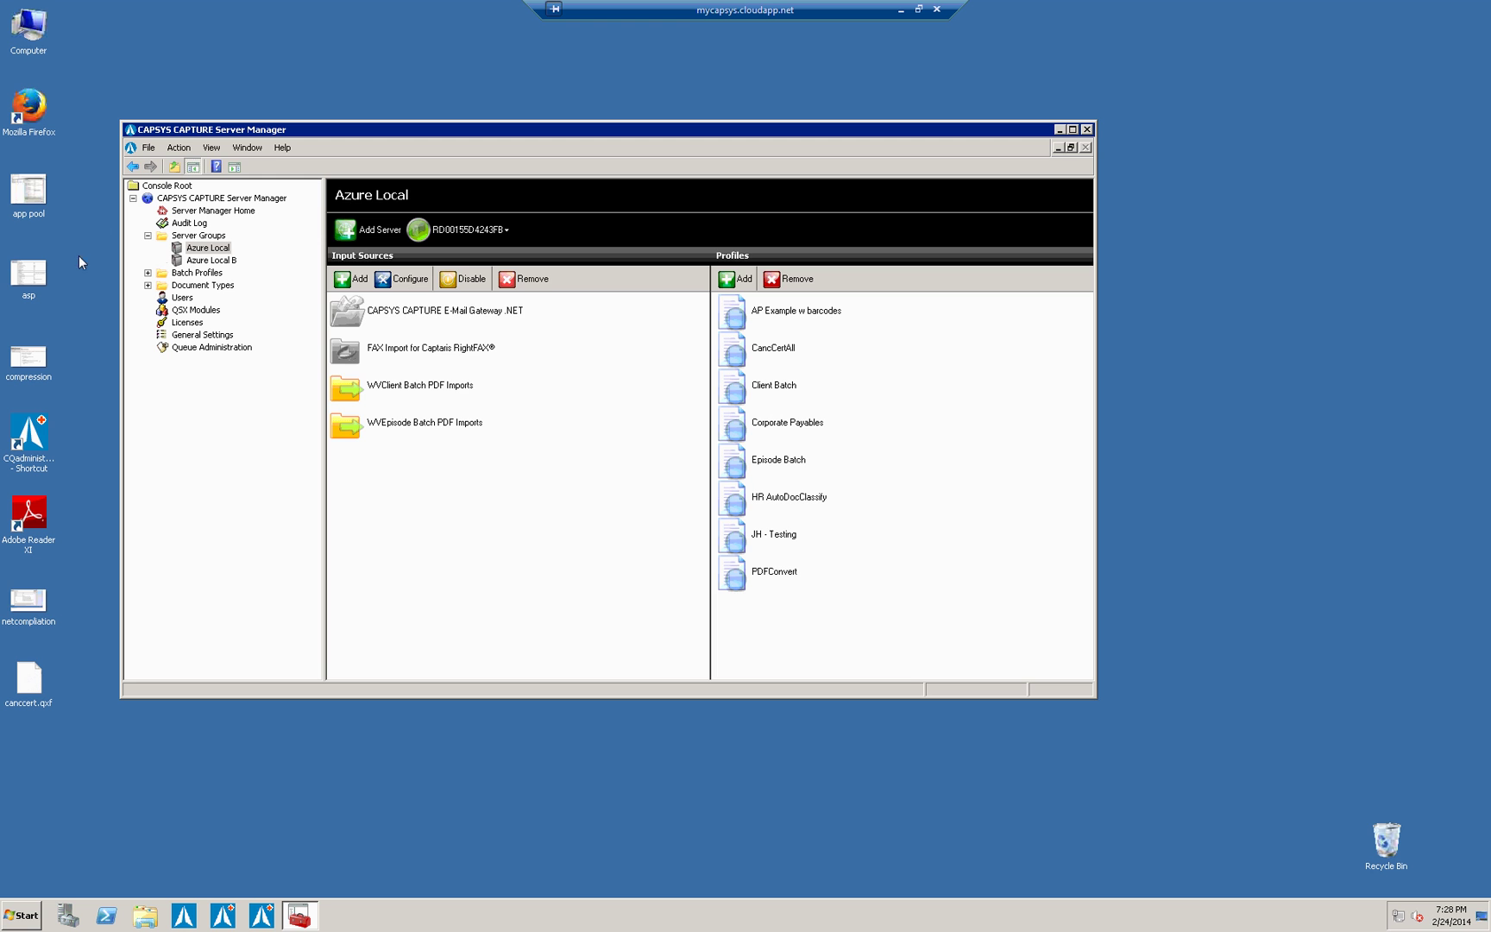
pyautogui.click(217, 263)
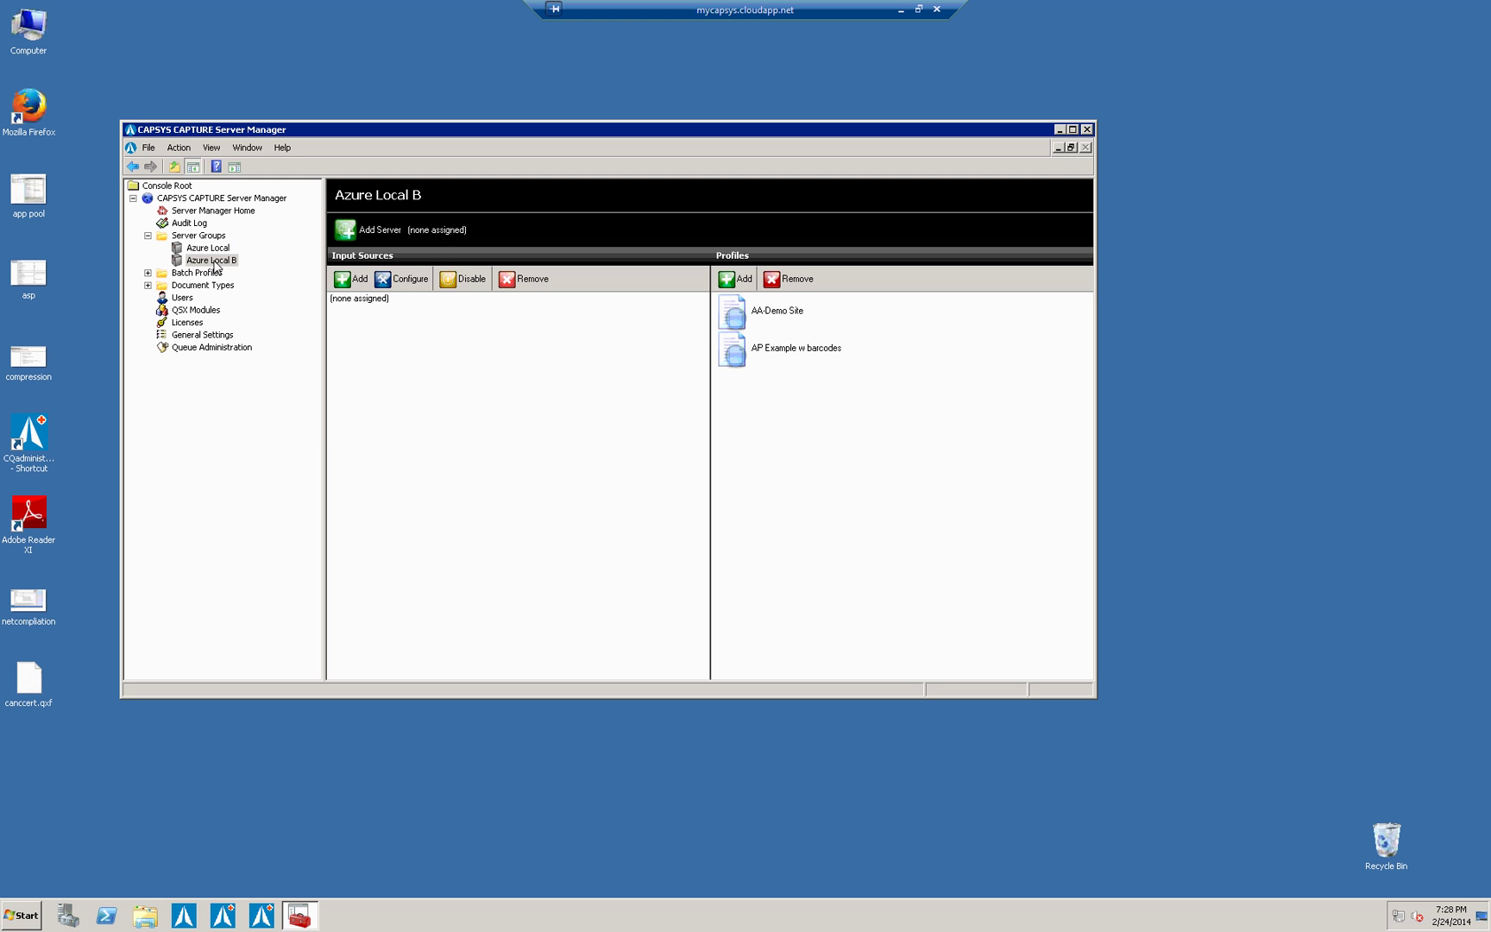
pyautogui.click(202, 253)
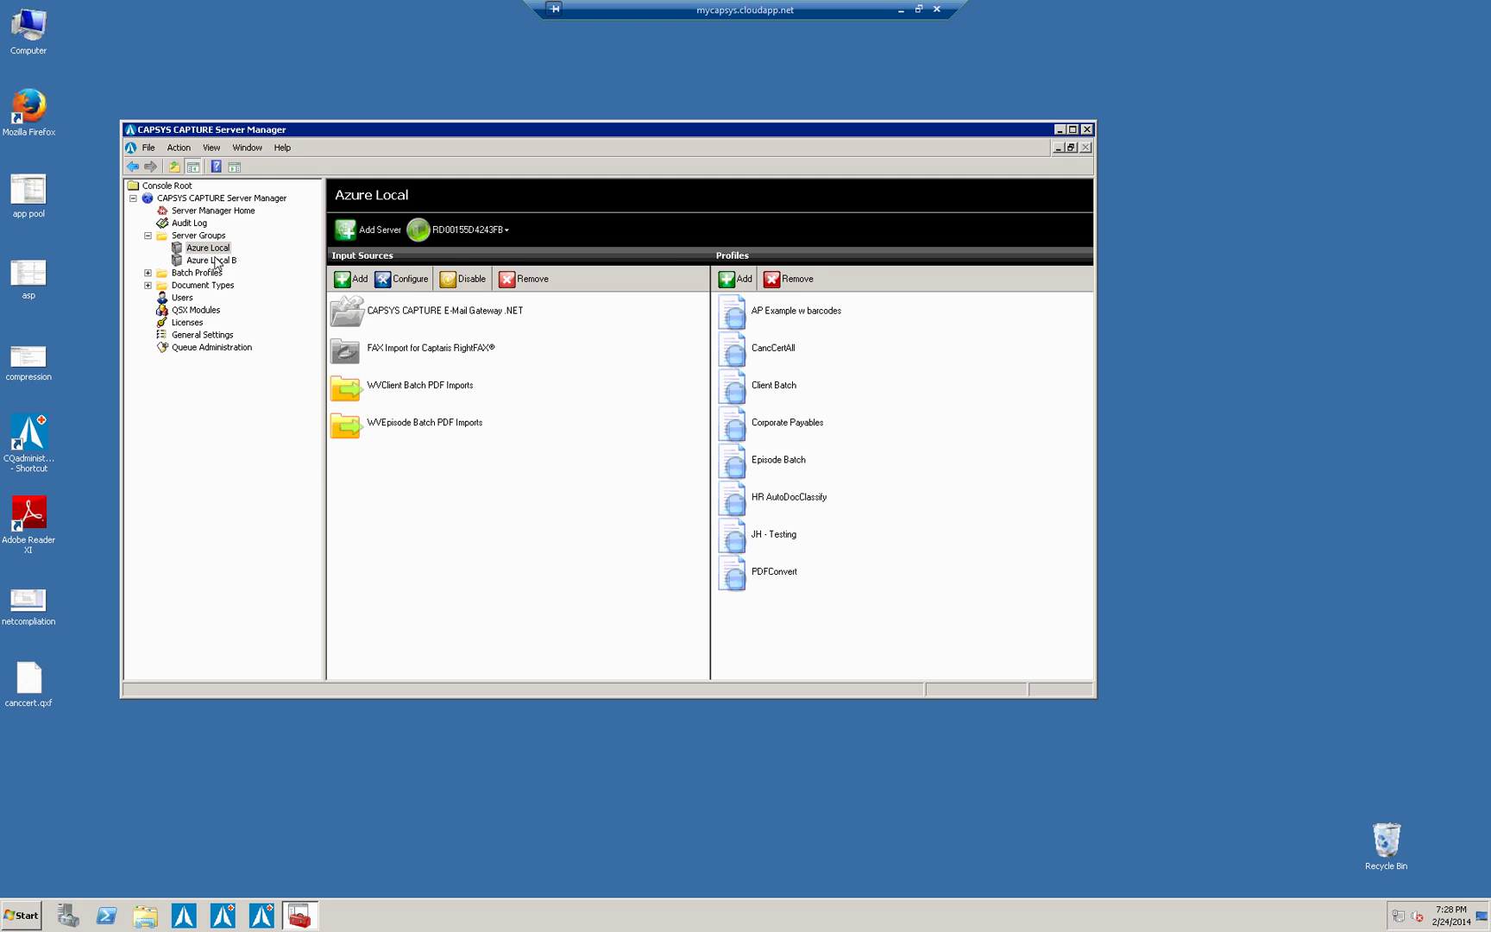
pyautogui.click(215, 261)
pyautogui.click(801, 347)
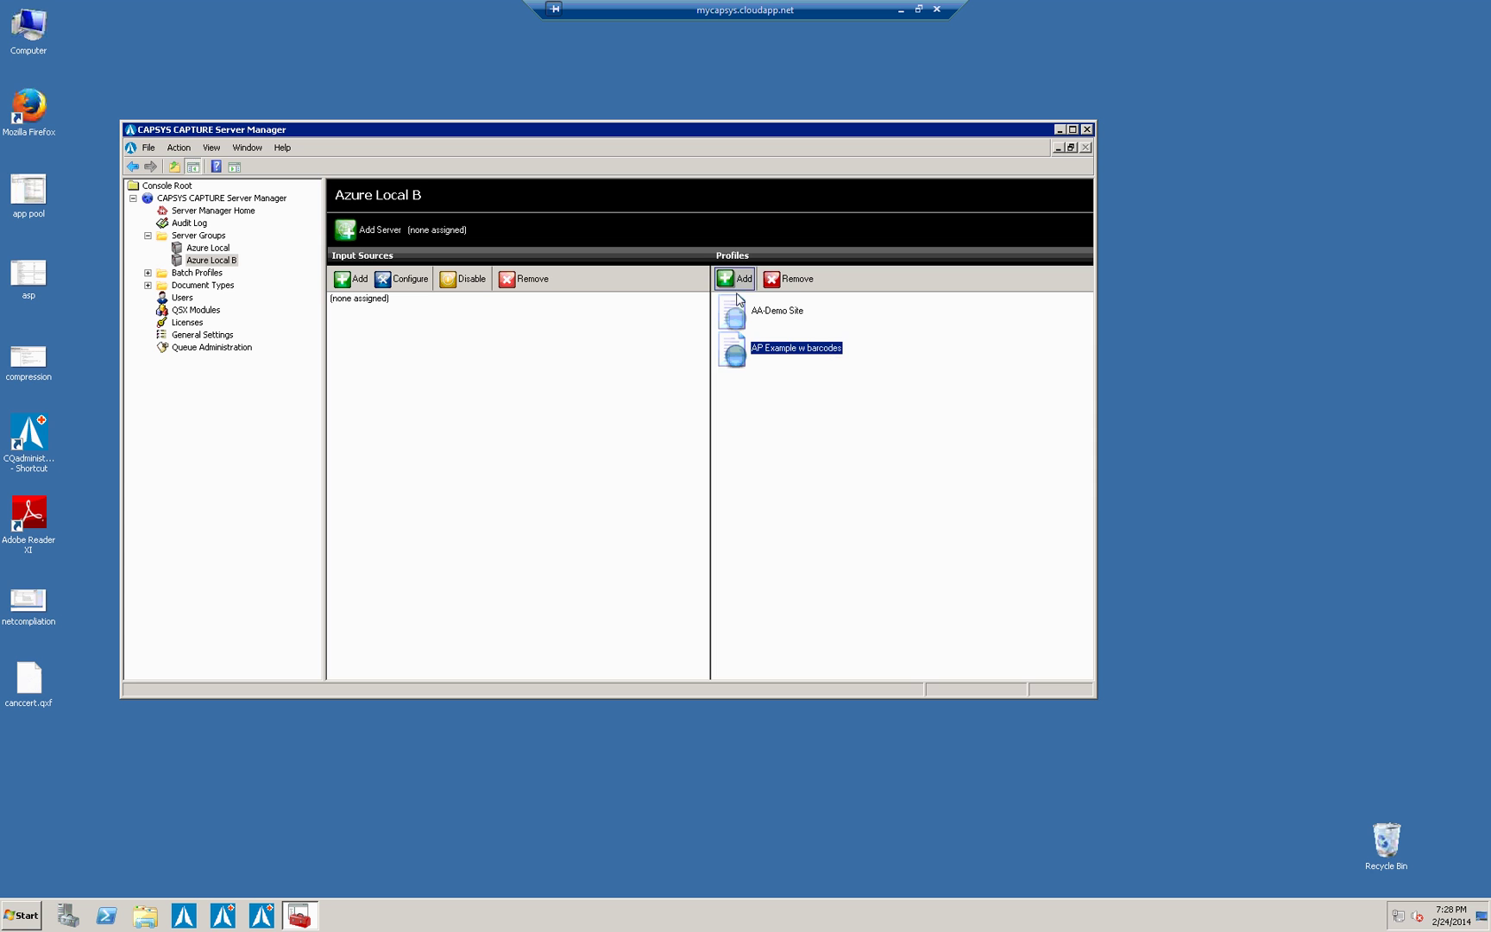
pyautogui.click(788, 280)
pyautogui.click(639, 447)
# Add the CAT-AP profile to the Azure Local B server group
pyautogui.click(735, 279)
pyautogui.click(711, 527)
pyautogui.click(795, 587)
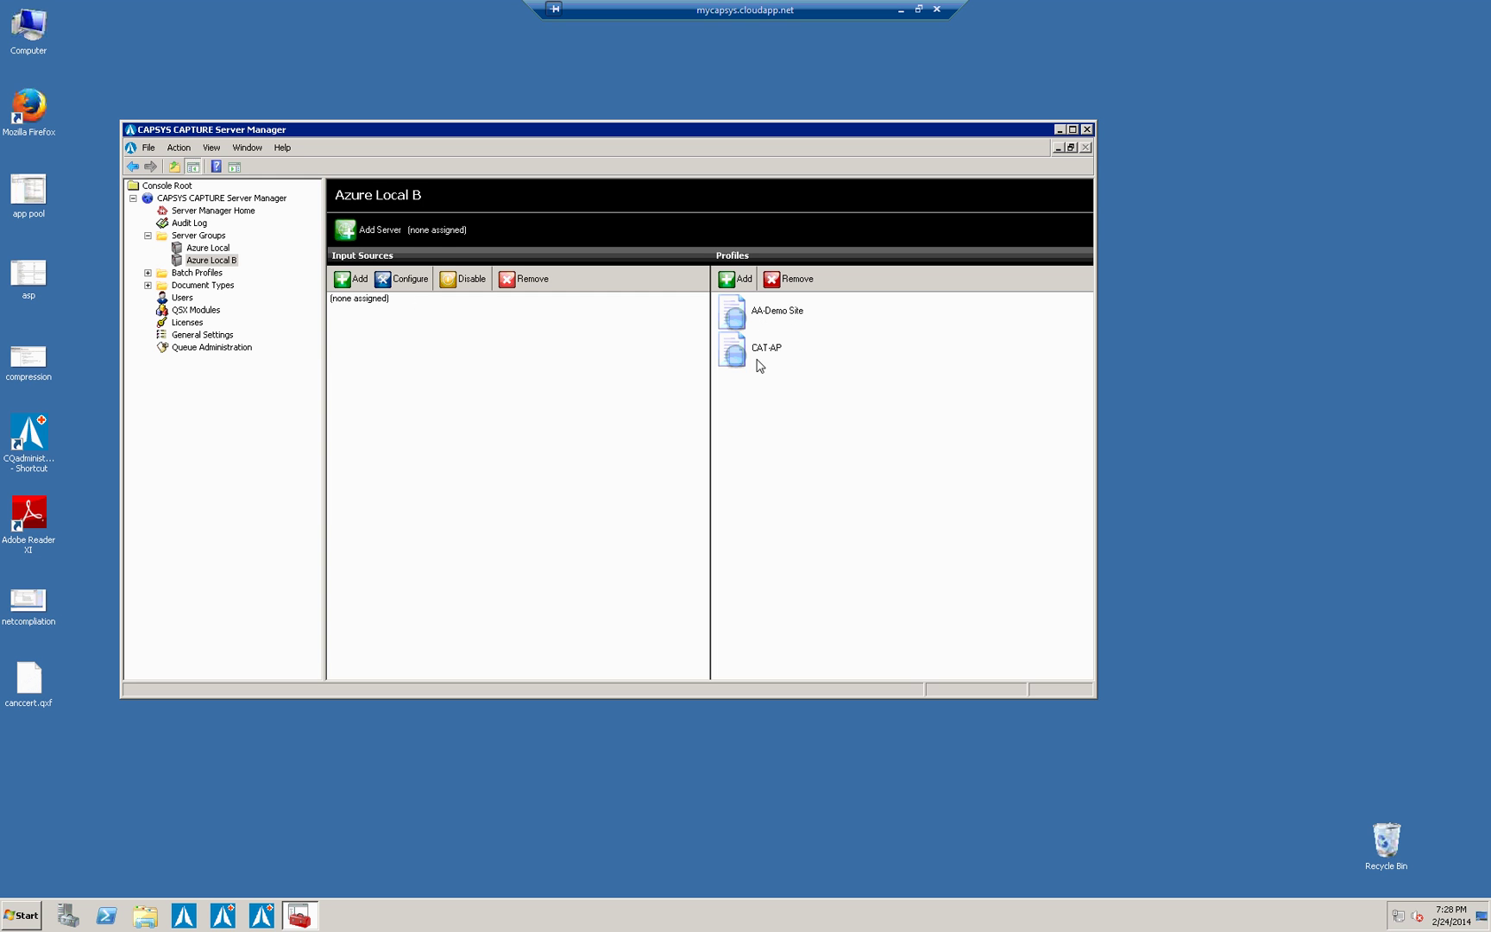
# Recheck both server groups, then open the Client Batch profile and enlarge the window to show its workflow
pyautogui.click(222, 249)
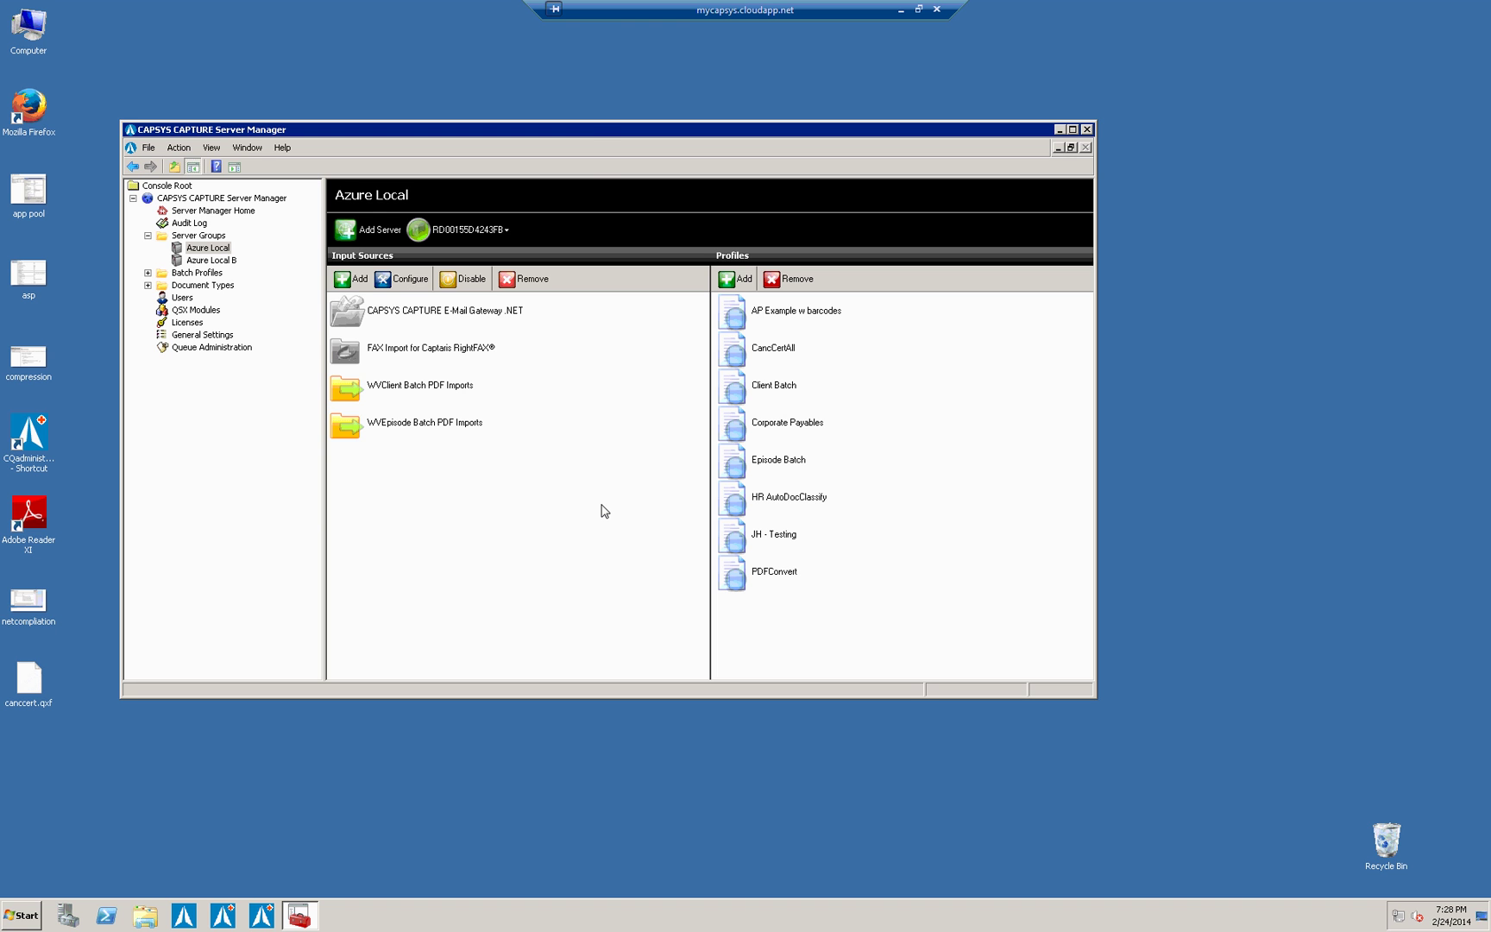
pyautogui.click(212, 260)
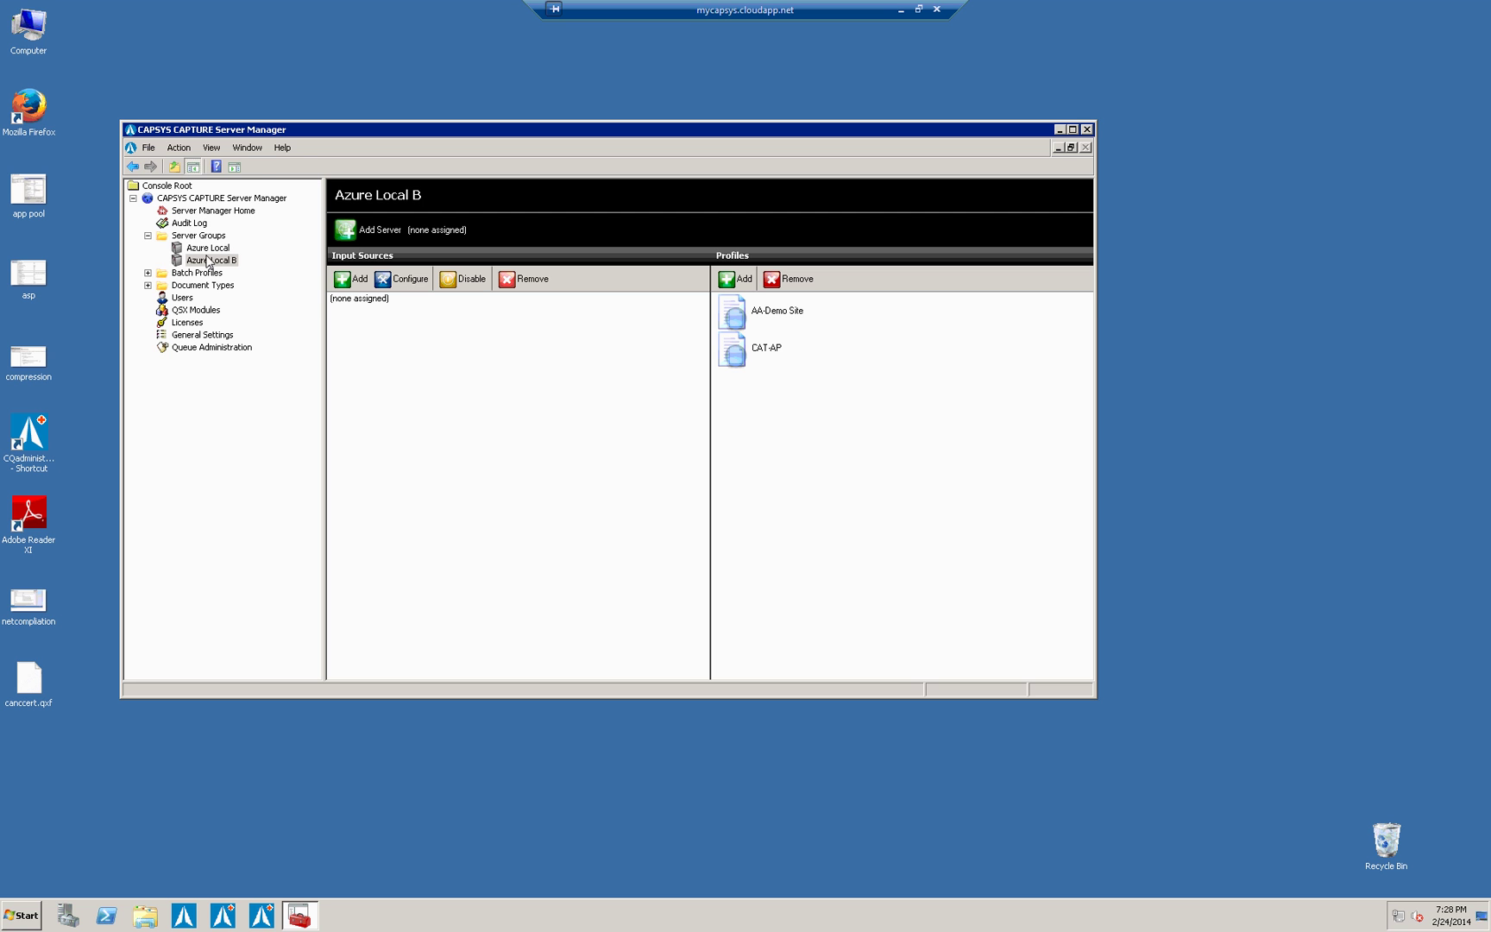
pyautogui.click(148, 236)
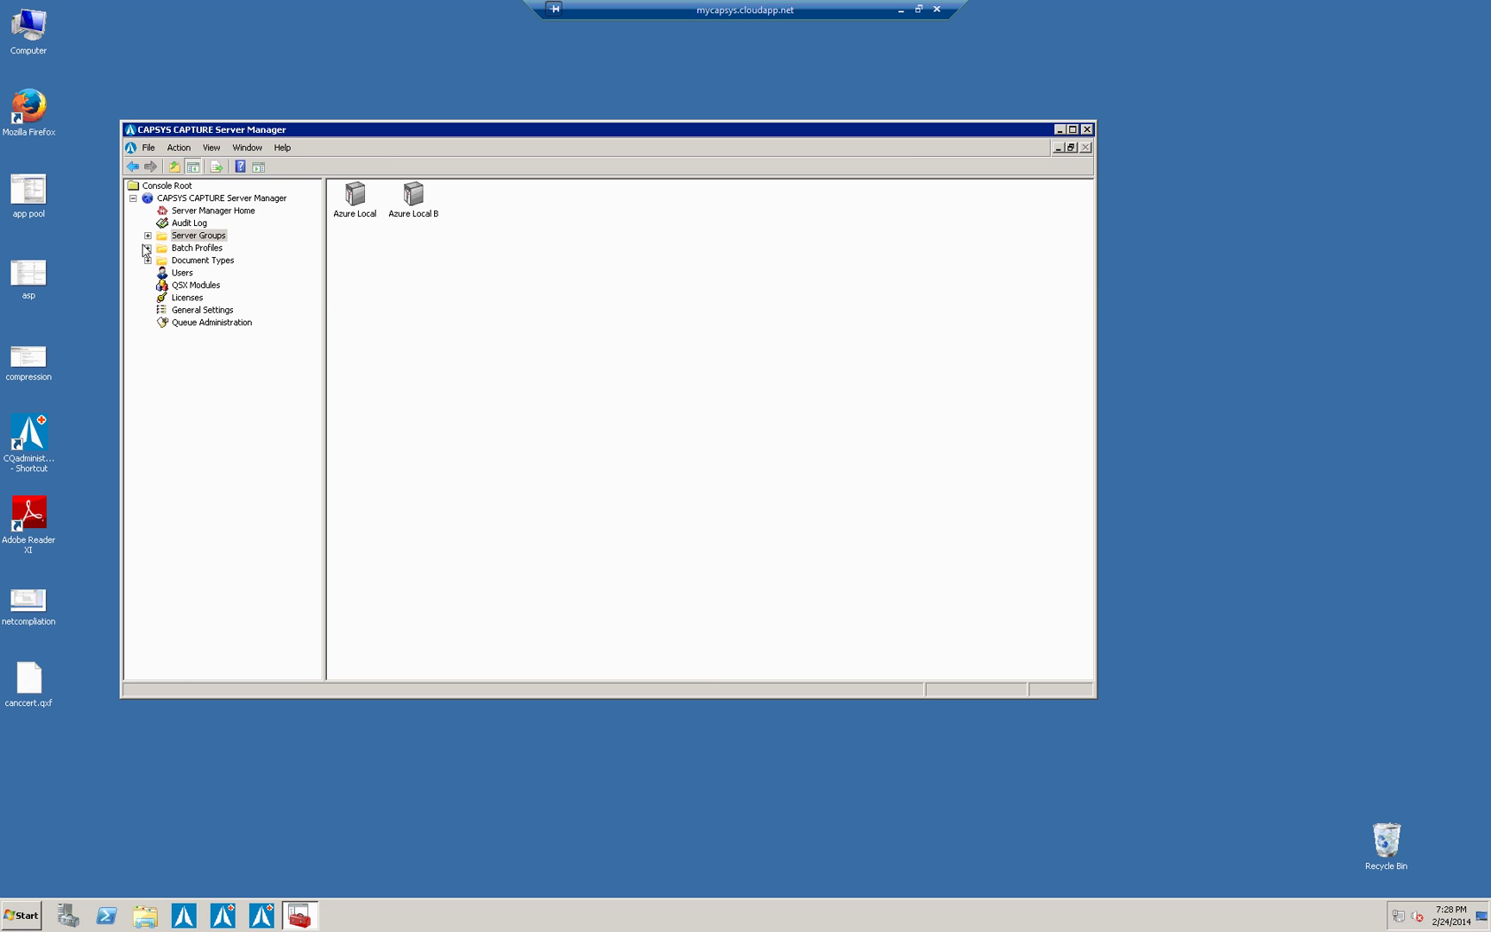
pyautogui.click(147, 248)
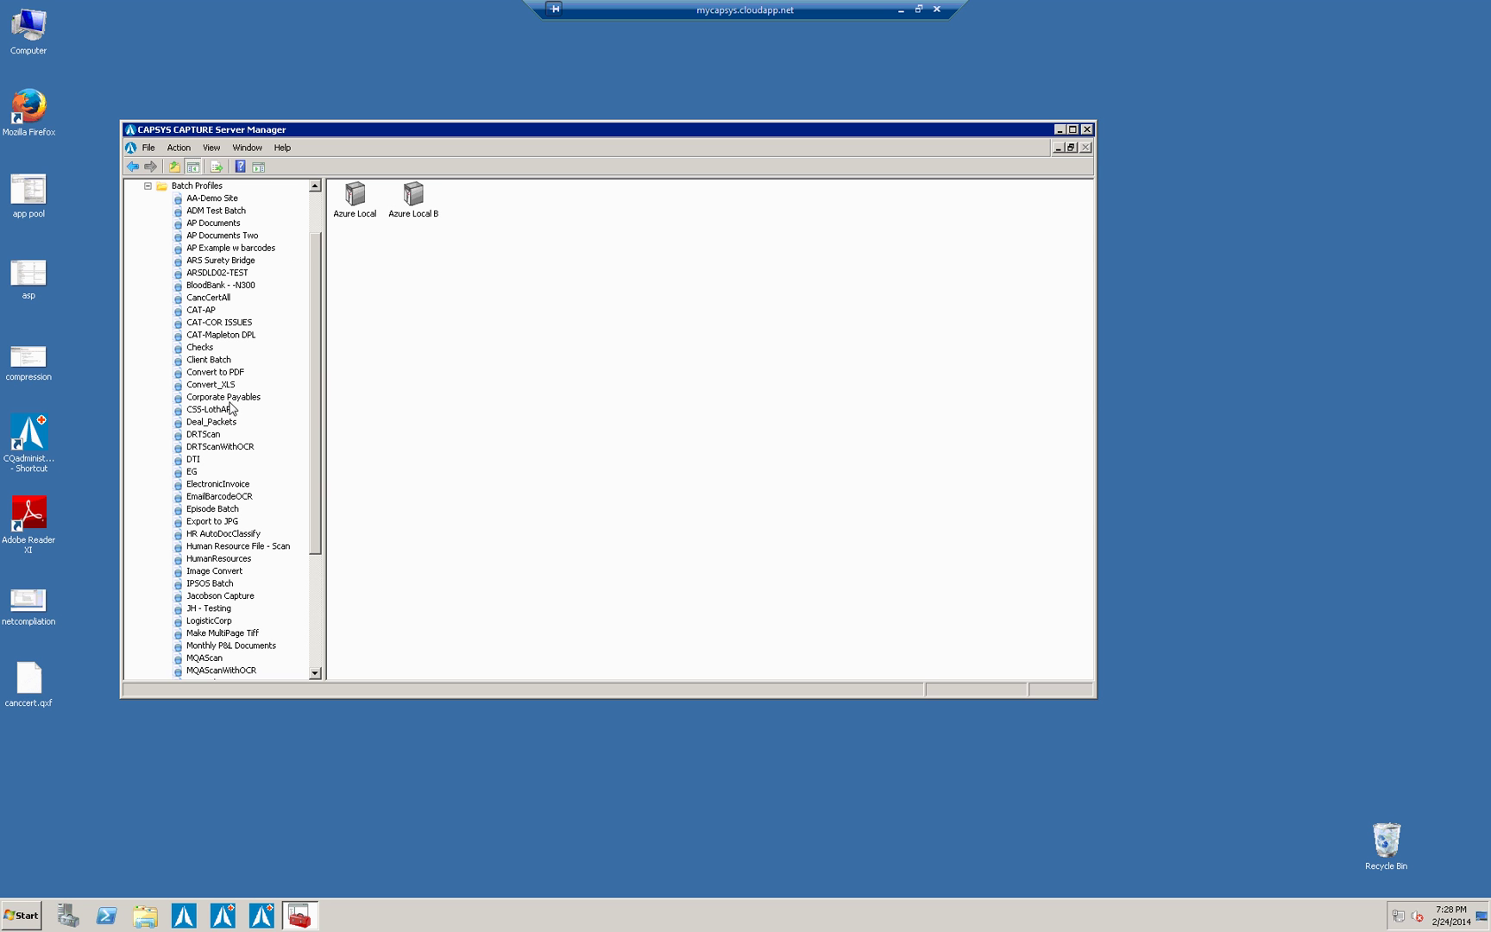
pyautogui.click(208, 359)
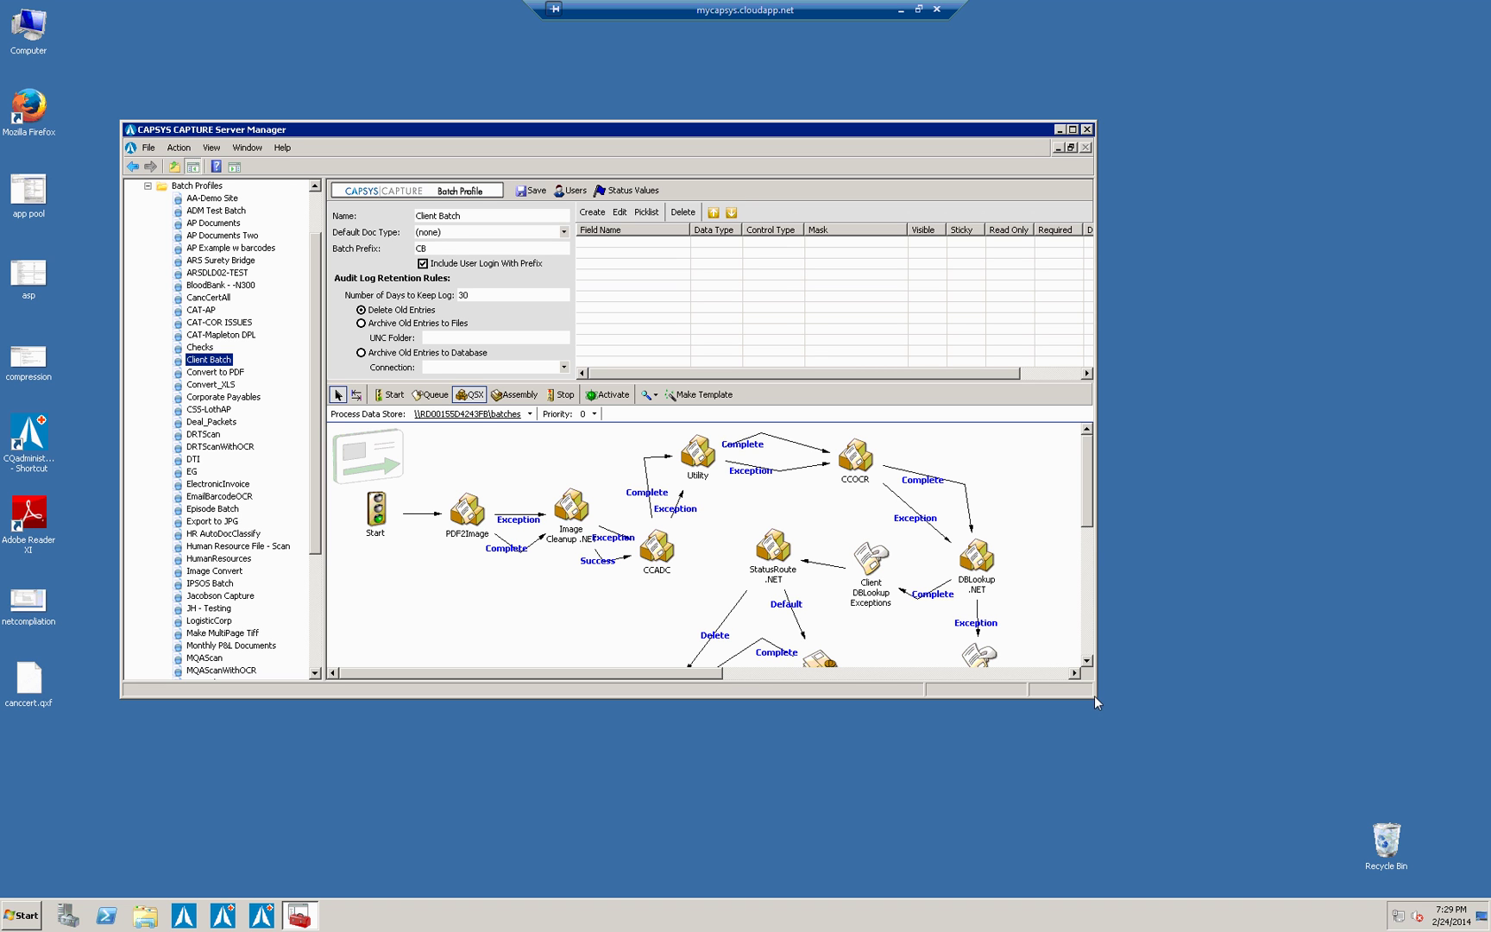
pyautogui.moveTo(1095, 694); pyautogui.dragTo(1273, 866)
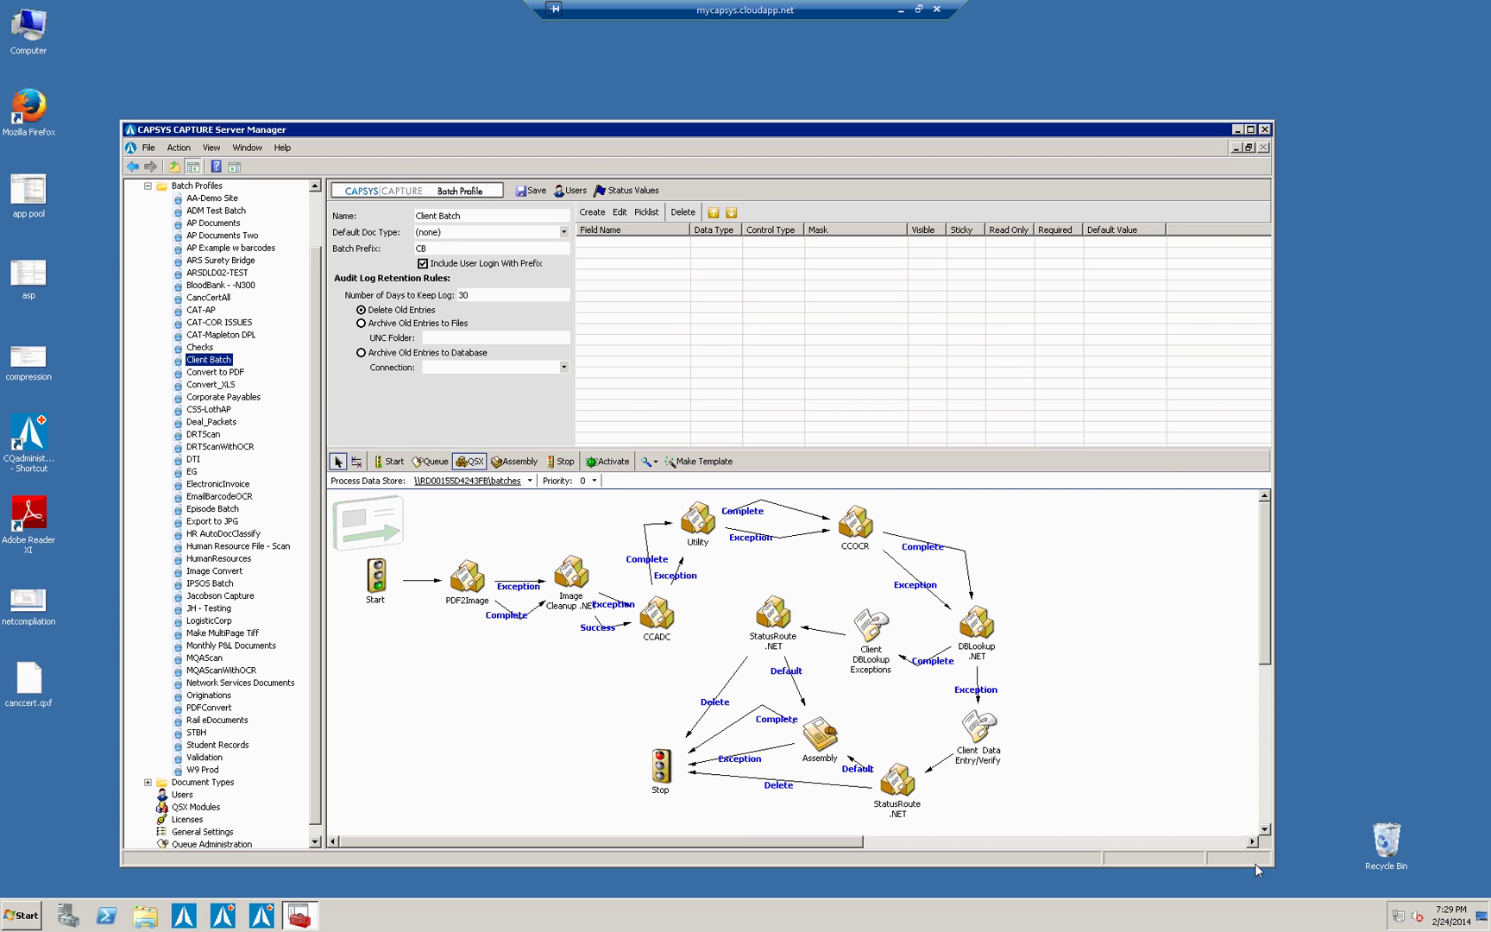
# Trace the Client Batch workflow through its Start, PDF2Image, CCADC and Client Data Entry/Verify elements
pyautogui.click(373, 573)
pyautogui.click(478, 583)
pyautogui.click(669, 630)
pyautogui.click(980, 723)
pyautogui.click(536, 682)
pyautogui.click(373, 590)
# Examine the configuration of the PDF2Image module in the Client Batch workflow and close it without changes
pyautogui.rightClick(477, 583)
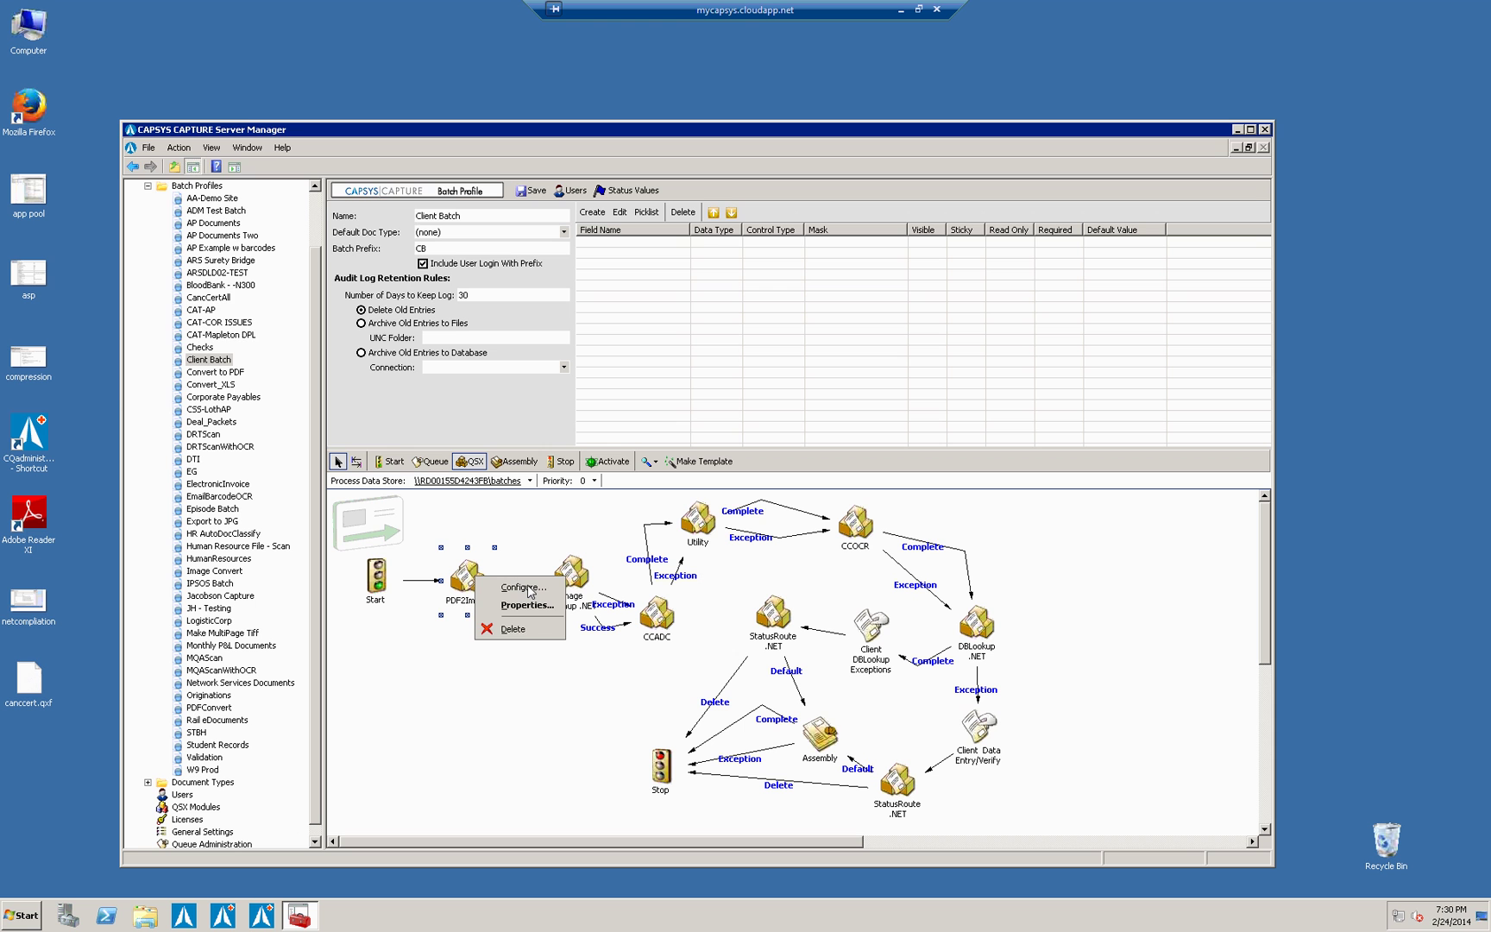
pyautogui.click(527, 588)
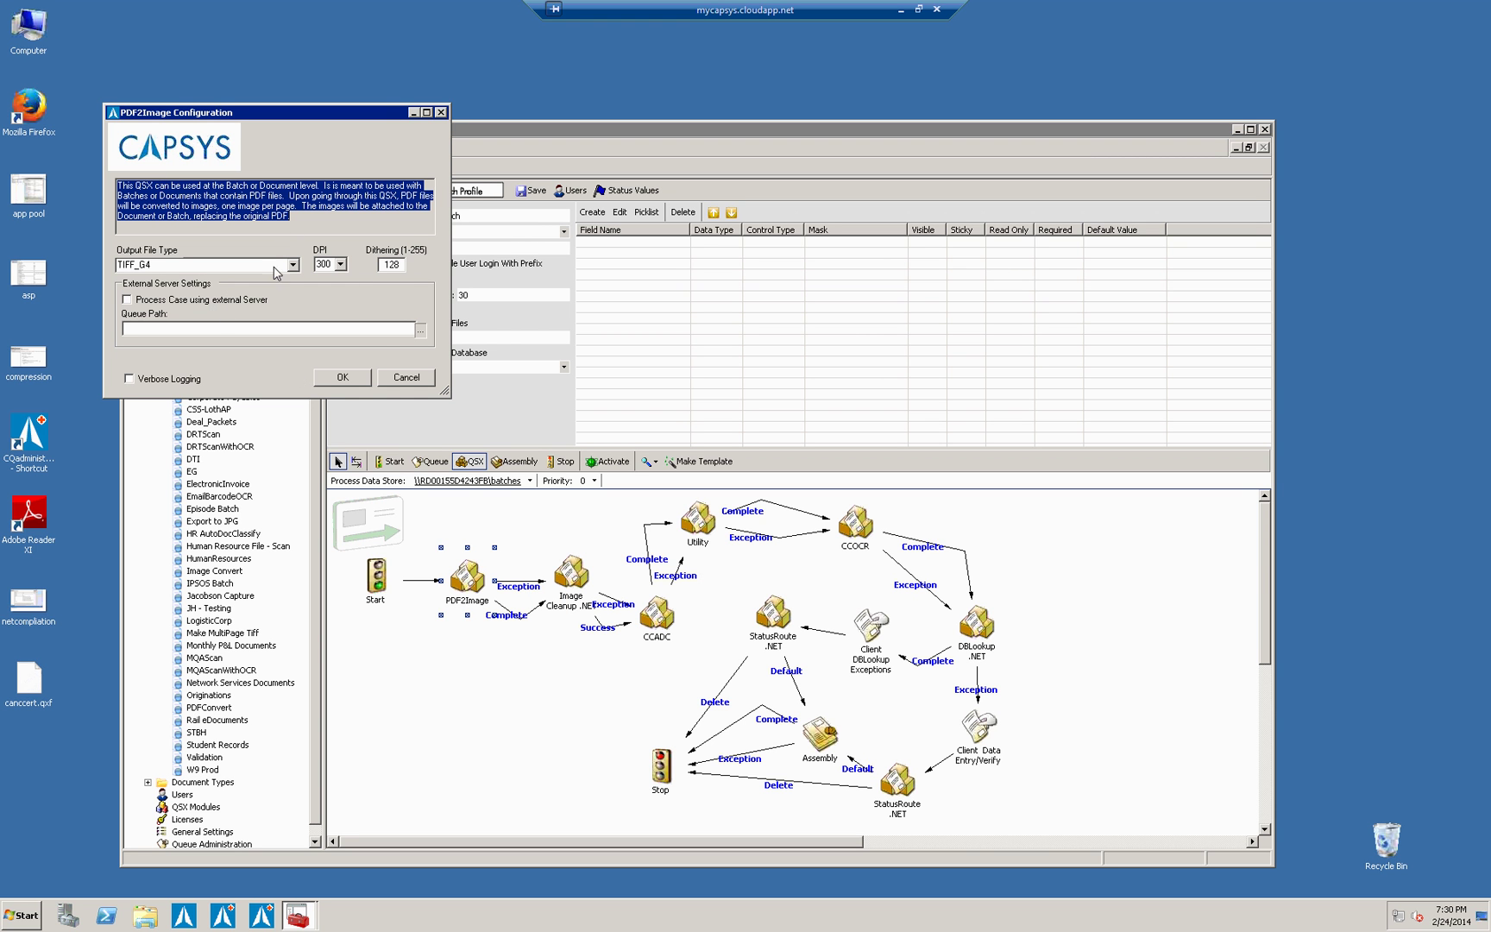
pyautogui.click(403, 377)
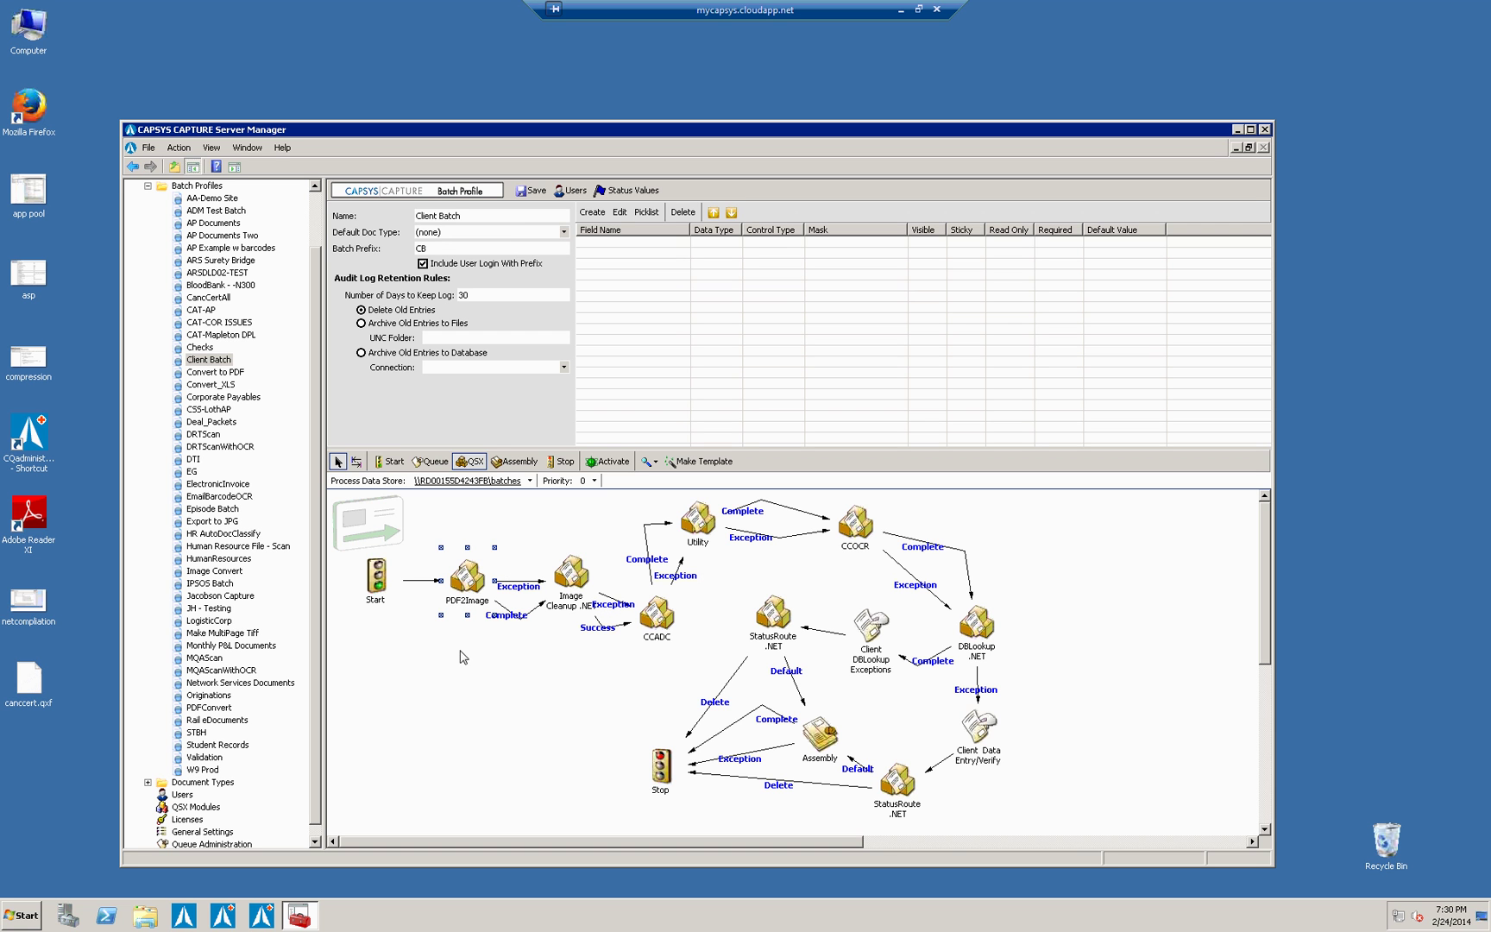
# Examine the cleanup settings of the Image Cleanup .NET module in the workflow and close them without changes
pyautogui.click(875, 643)
pyautogui.click(451, 646)
pyautogui.rightClick(568, 576)
pyautogui.click(608, 585)
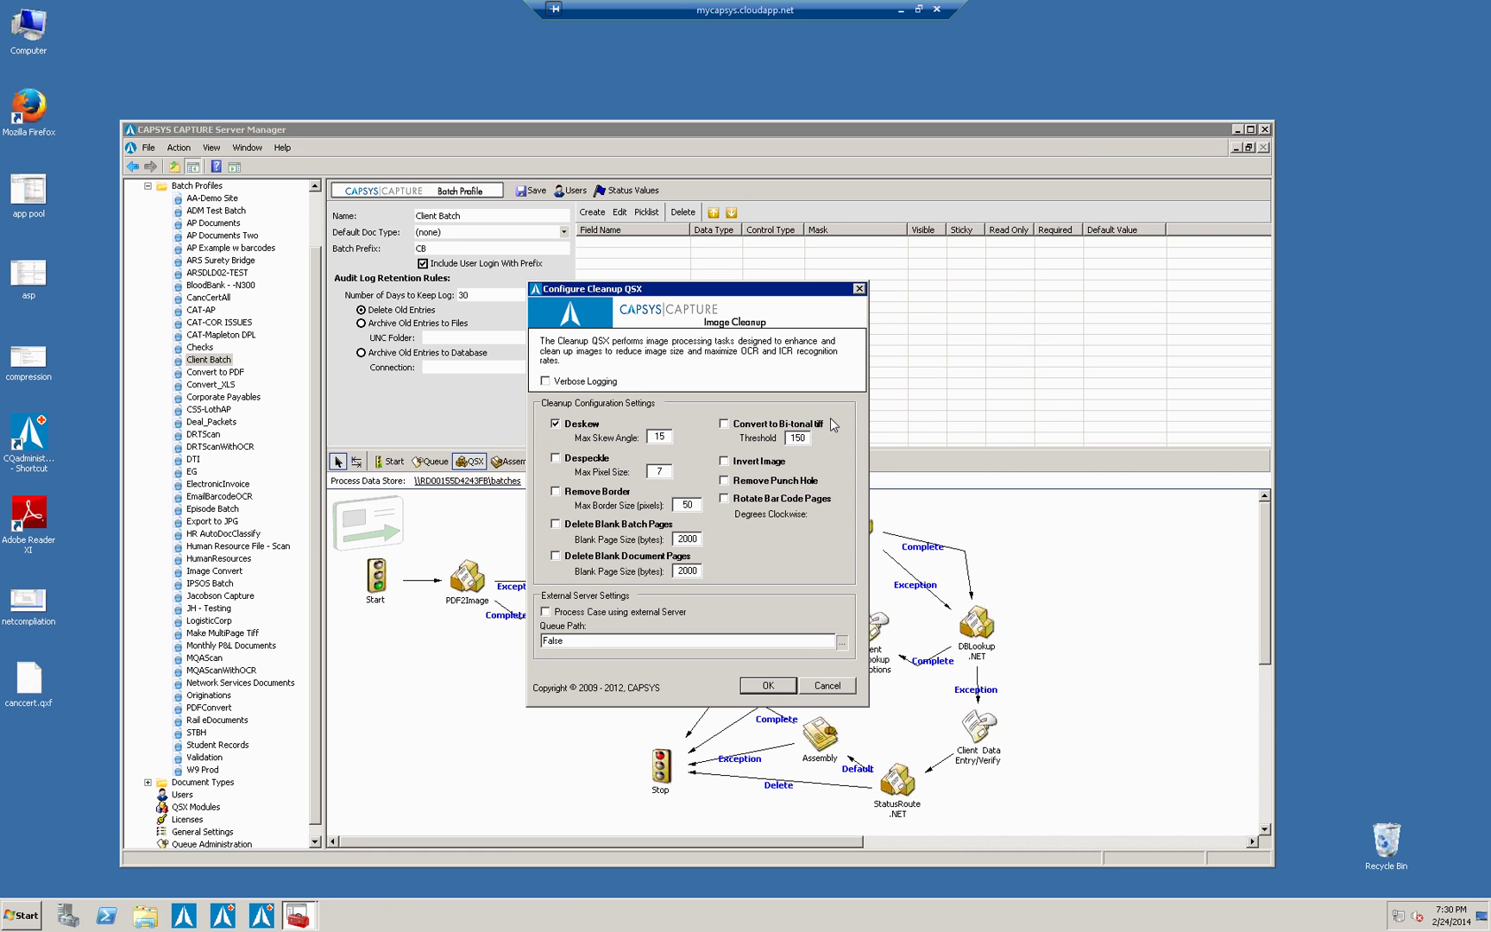
pyautogui.click(837, 690)
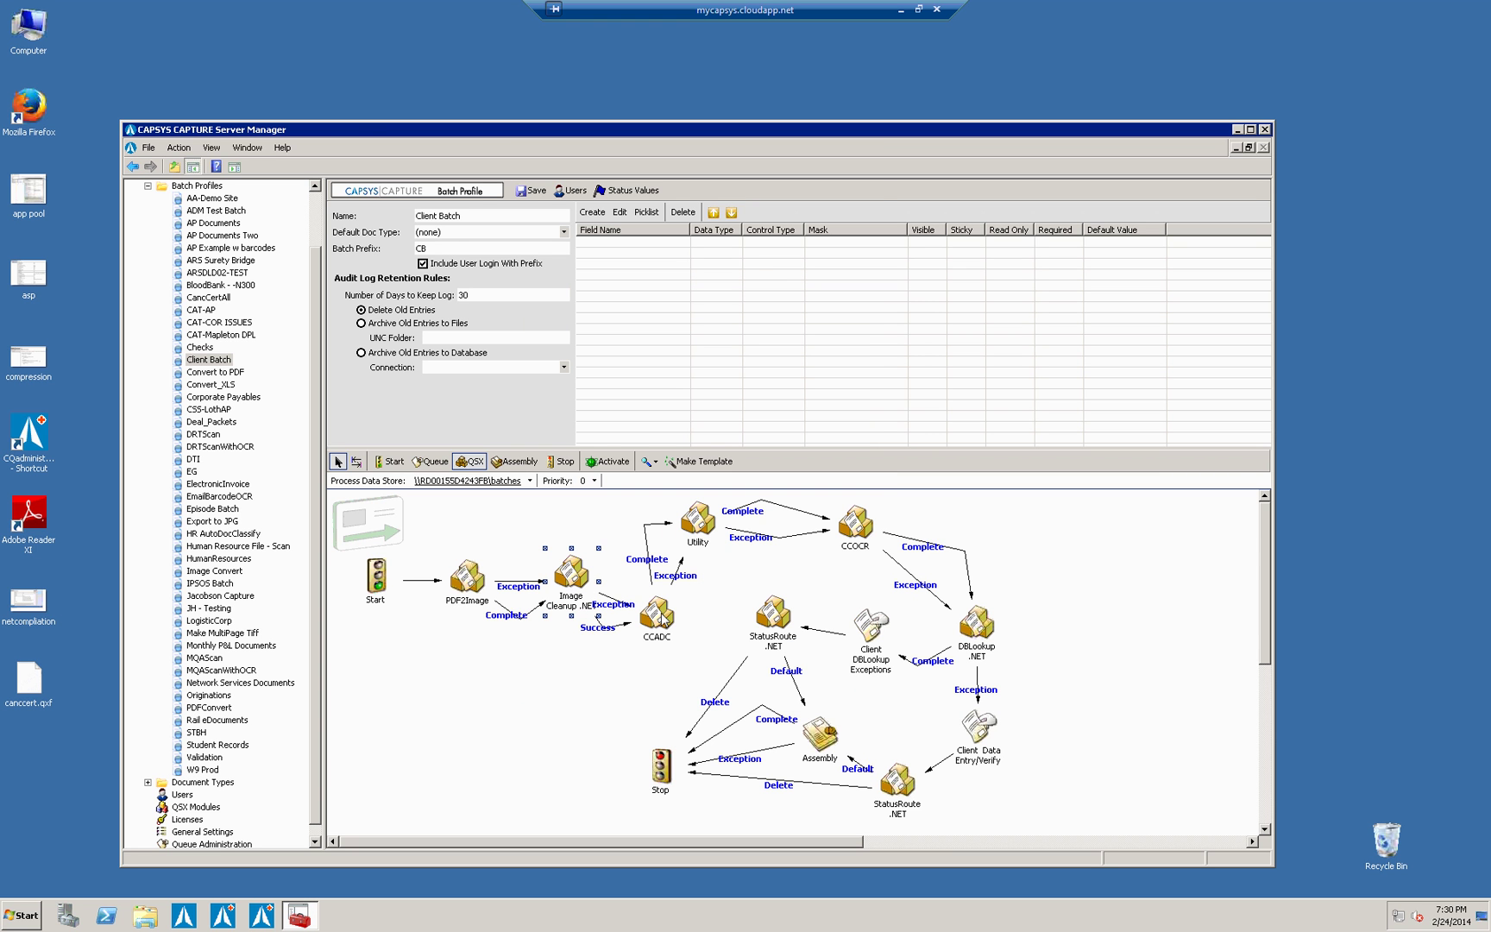
# Examine the CCADC module's document classification setup, including Document 1's Form 1 template, its targets and the external server options
pyautogui.rightClick(659, 614)
pyautogui.click(704, 625)
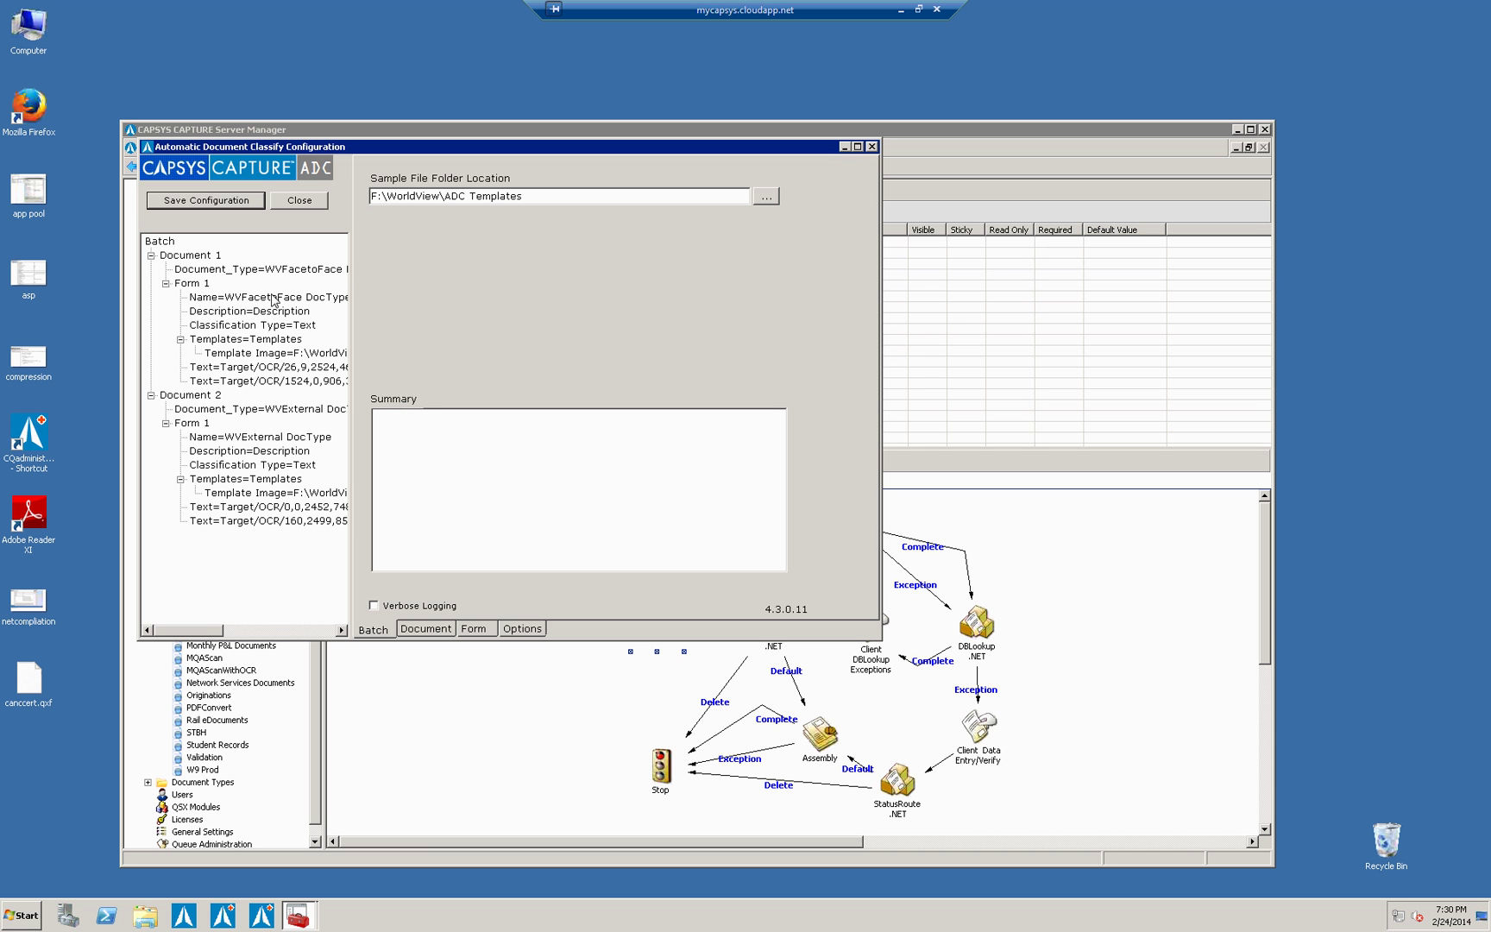
pyautogui.click(197, 287)
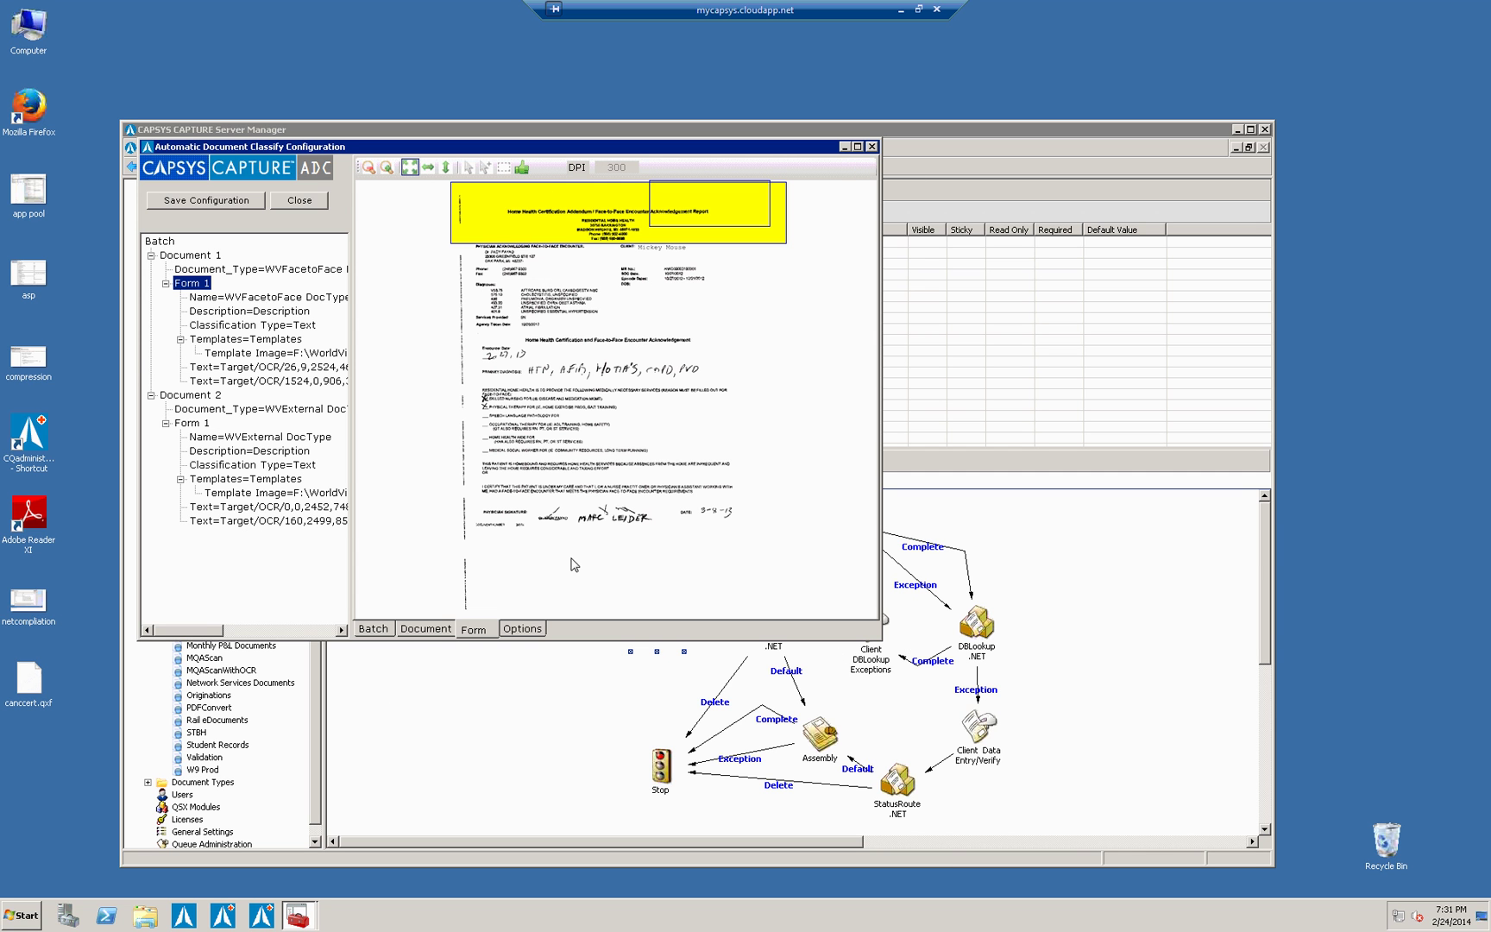
pyautogui.click(426, 632)
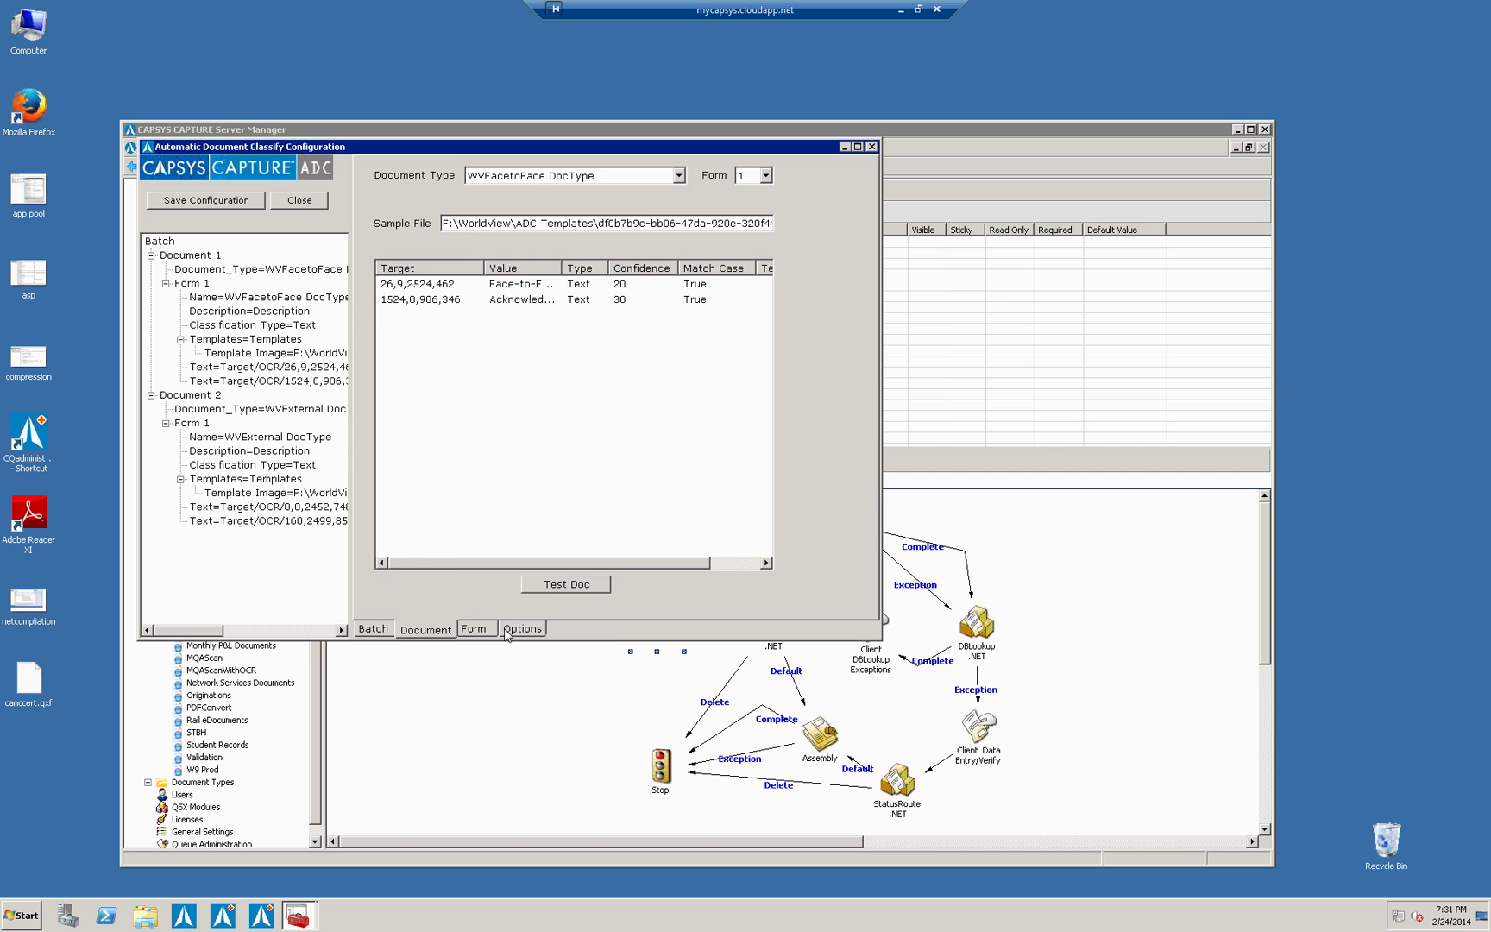
pyautogui.click(517, 631)
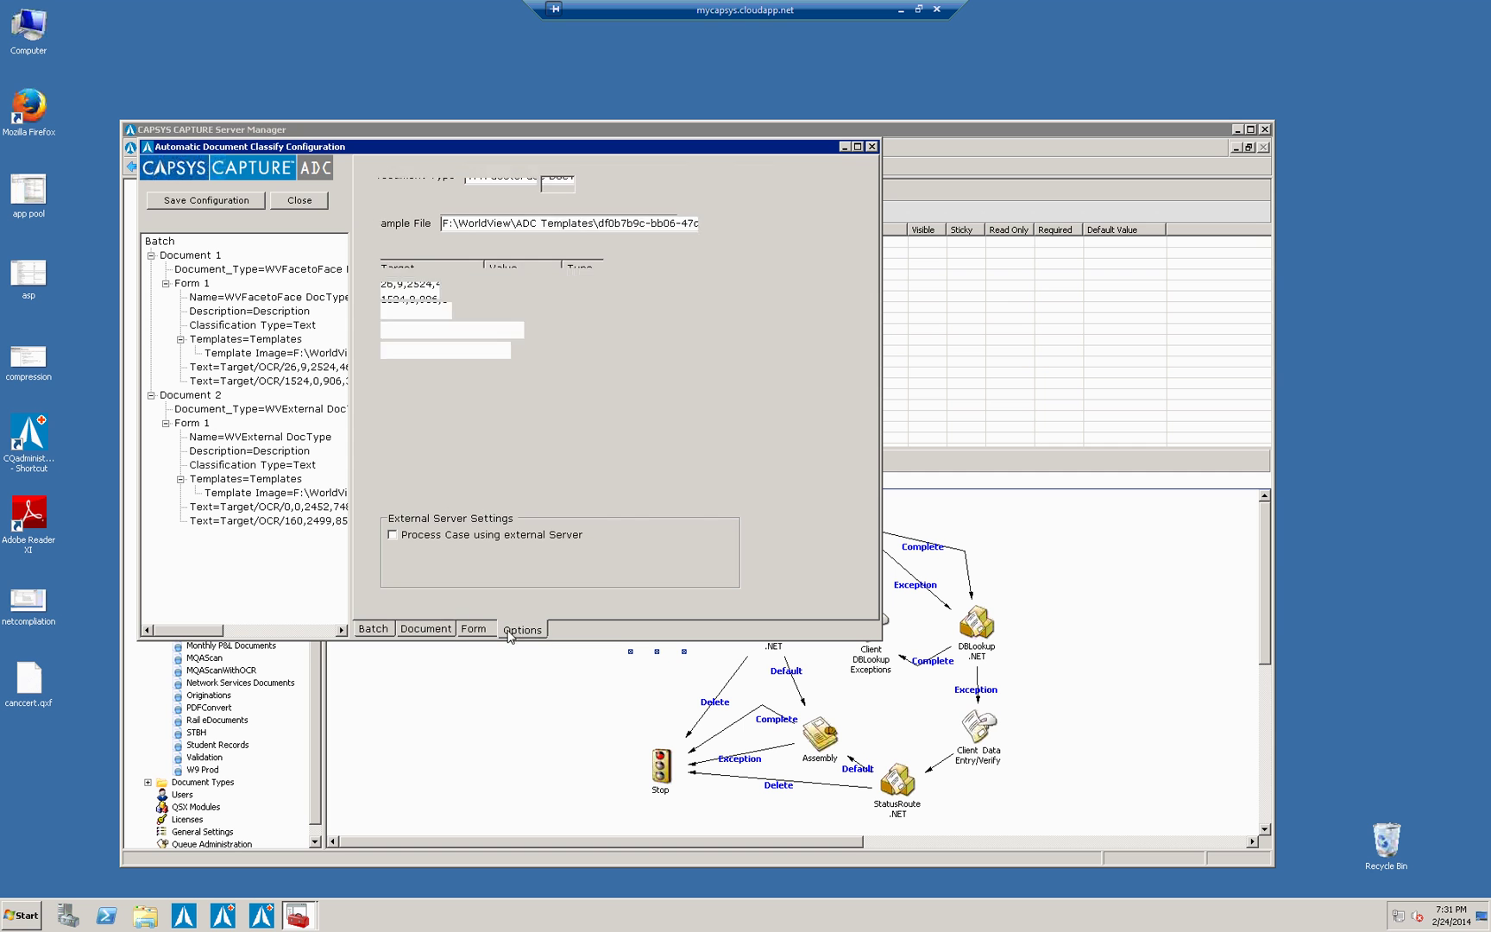
pyautogui.click(871, 147)
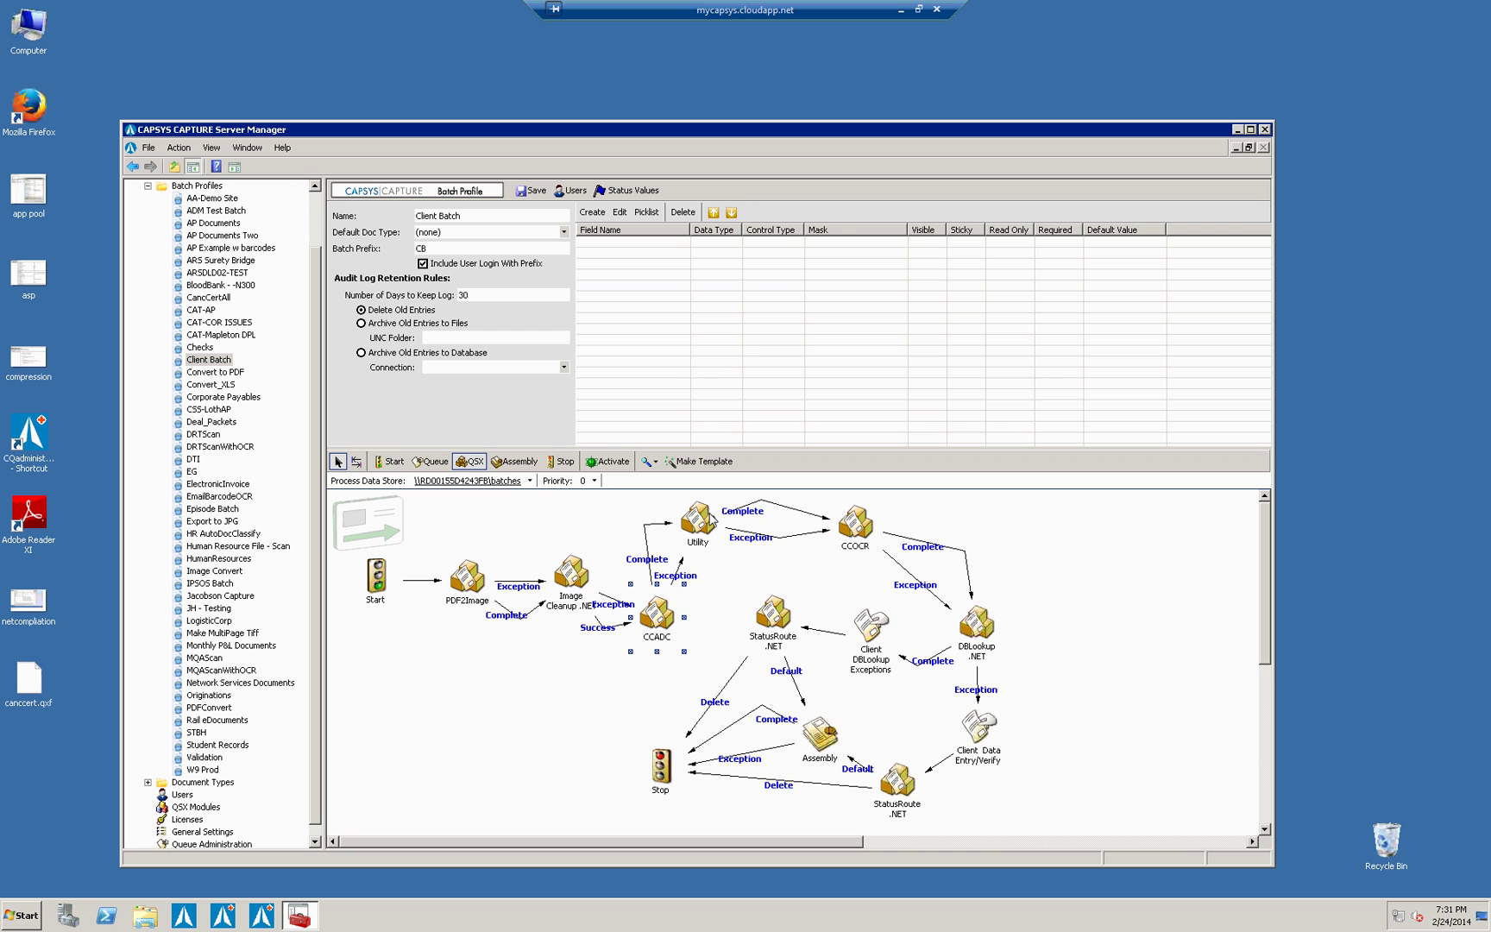
# Examine the Utility module's Format Values configuration, including the Document Time format, and close it without changes
pyautogui.rightClick(709, 518)
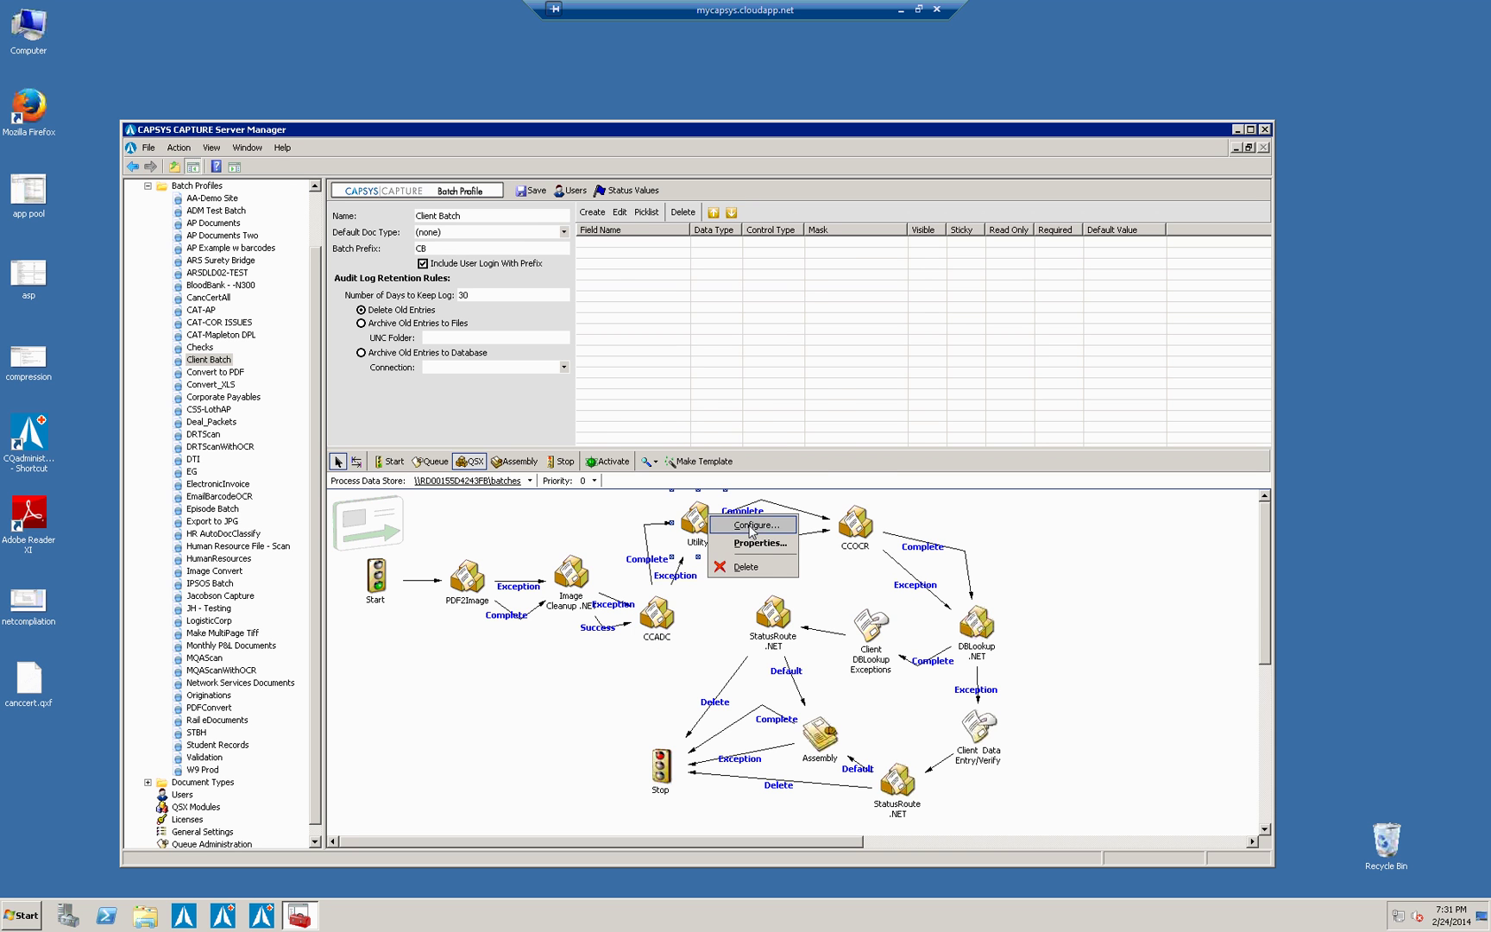
pyautogui.click(752, 532)
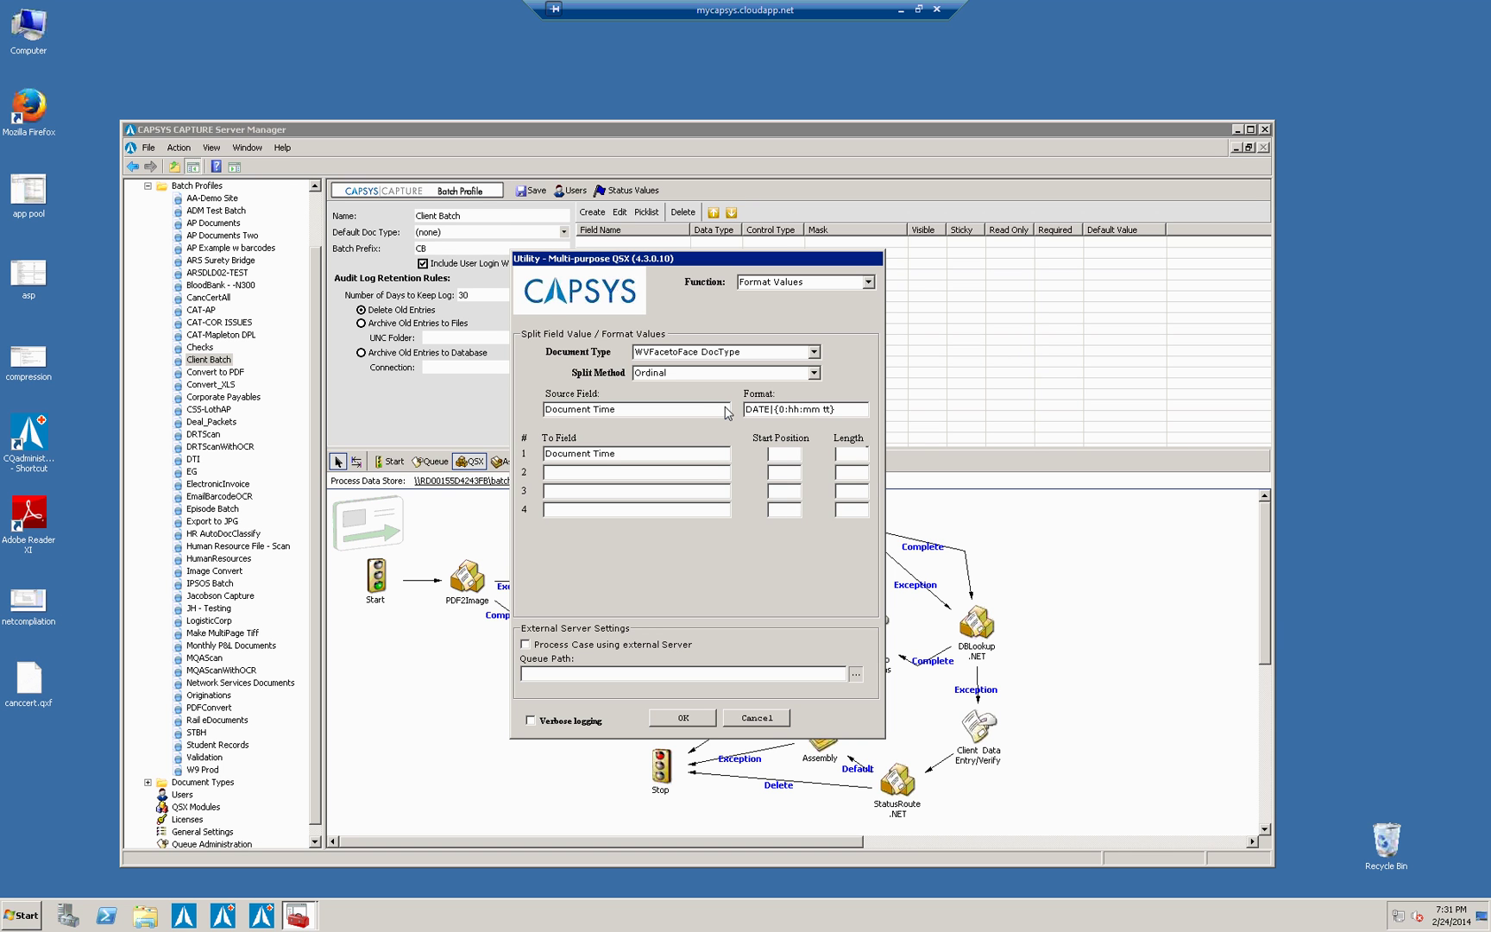
pyautogui.moveTo(840, 411); pyautogui.dragTo(717, 414)
pyautogui.click(772, 719)
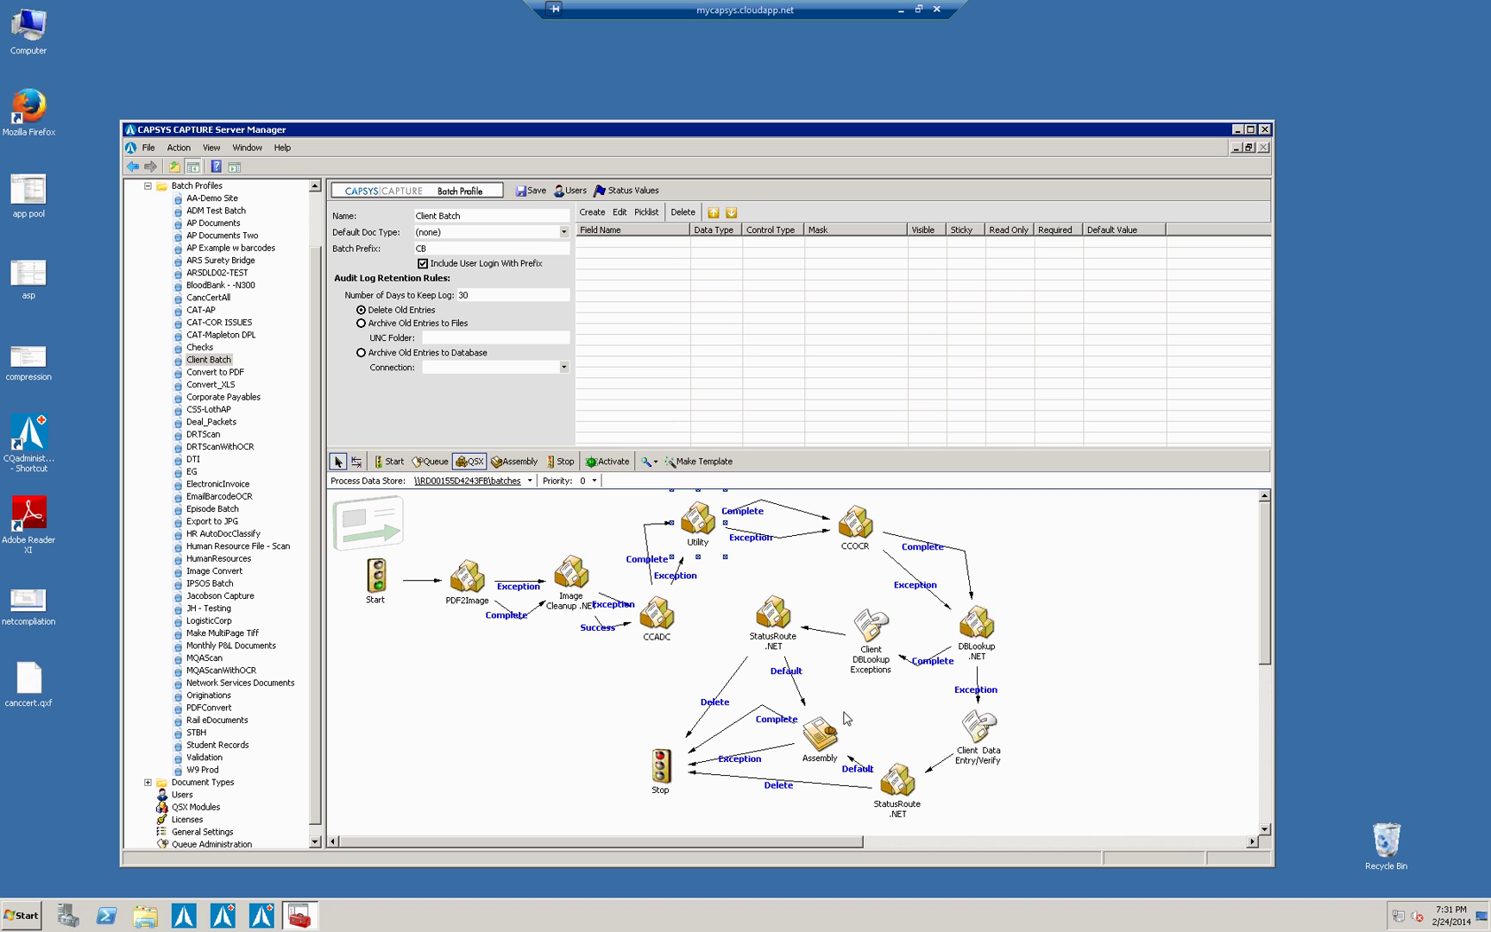
# Examine the CCOCR module's configuration for Document 1 and its Page 1 recognition zones, and close it without changes
pyautogui.click(837, 563)
pyautogui.rightClick(853, 537)
pyautogui.click(882, 552)
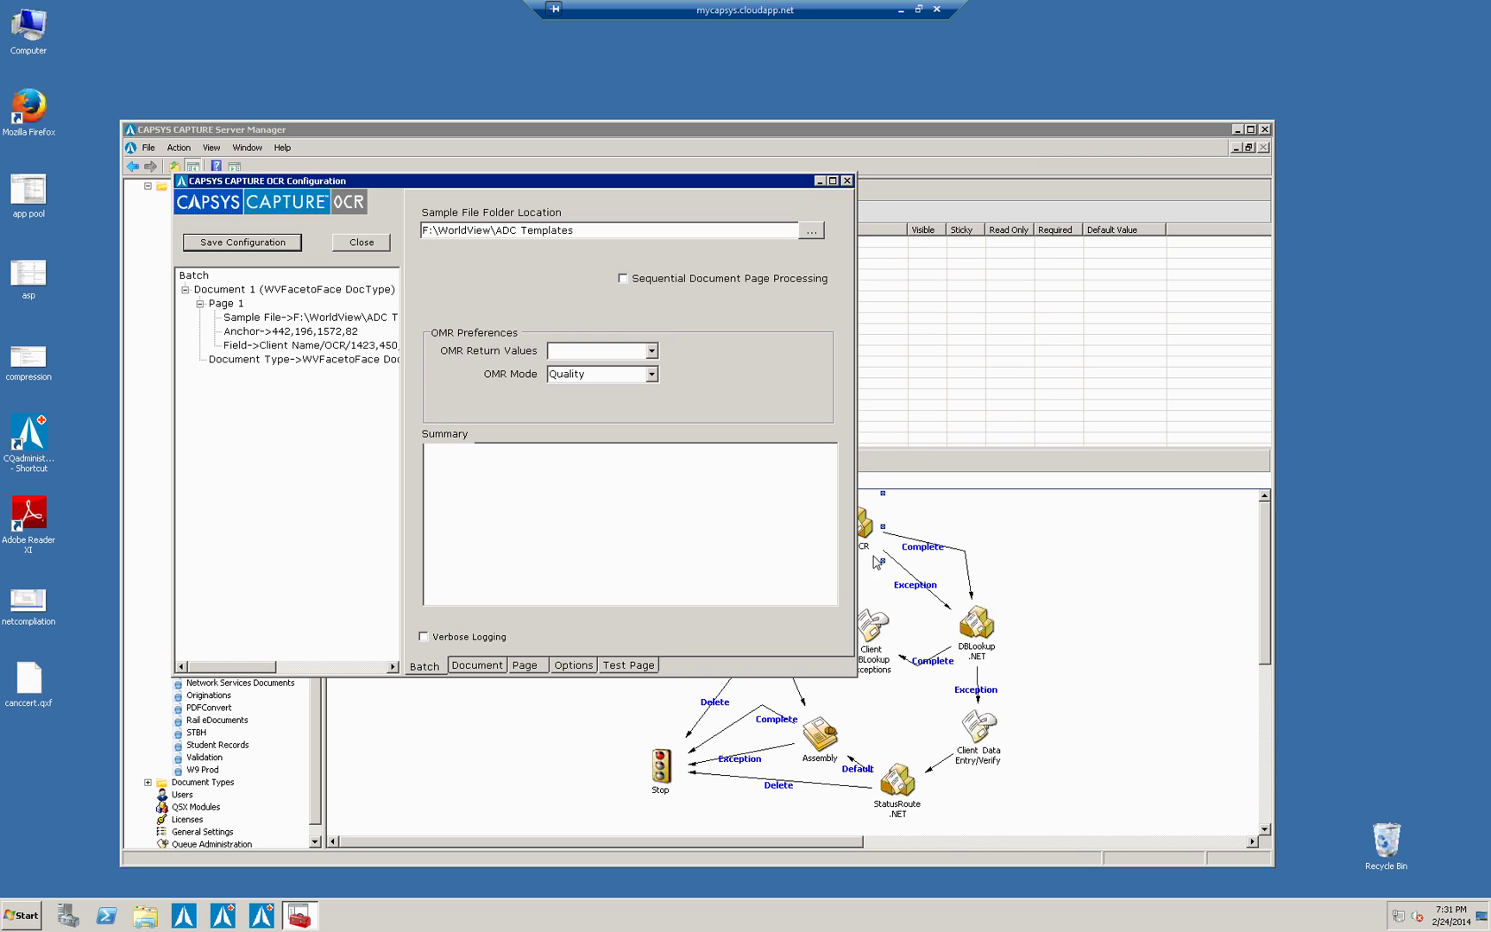
pyautogui.click(217, 290)
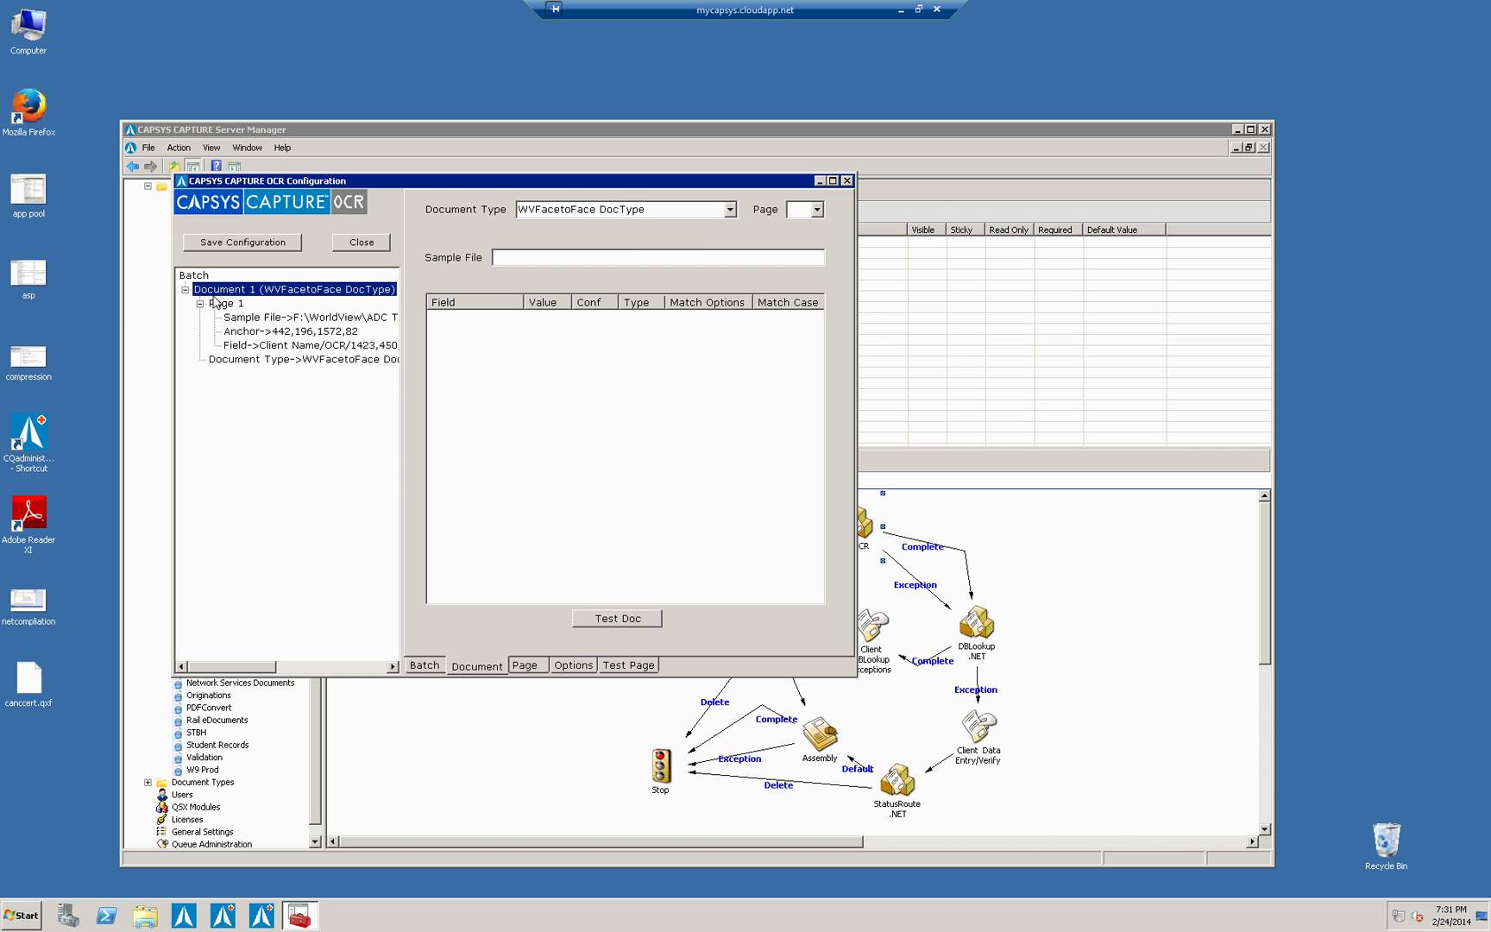
pyautogui.click(220, 302)
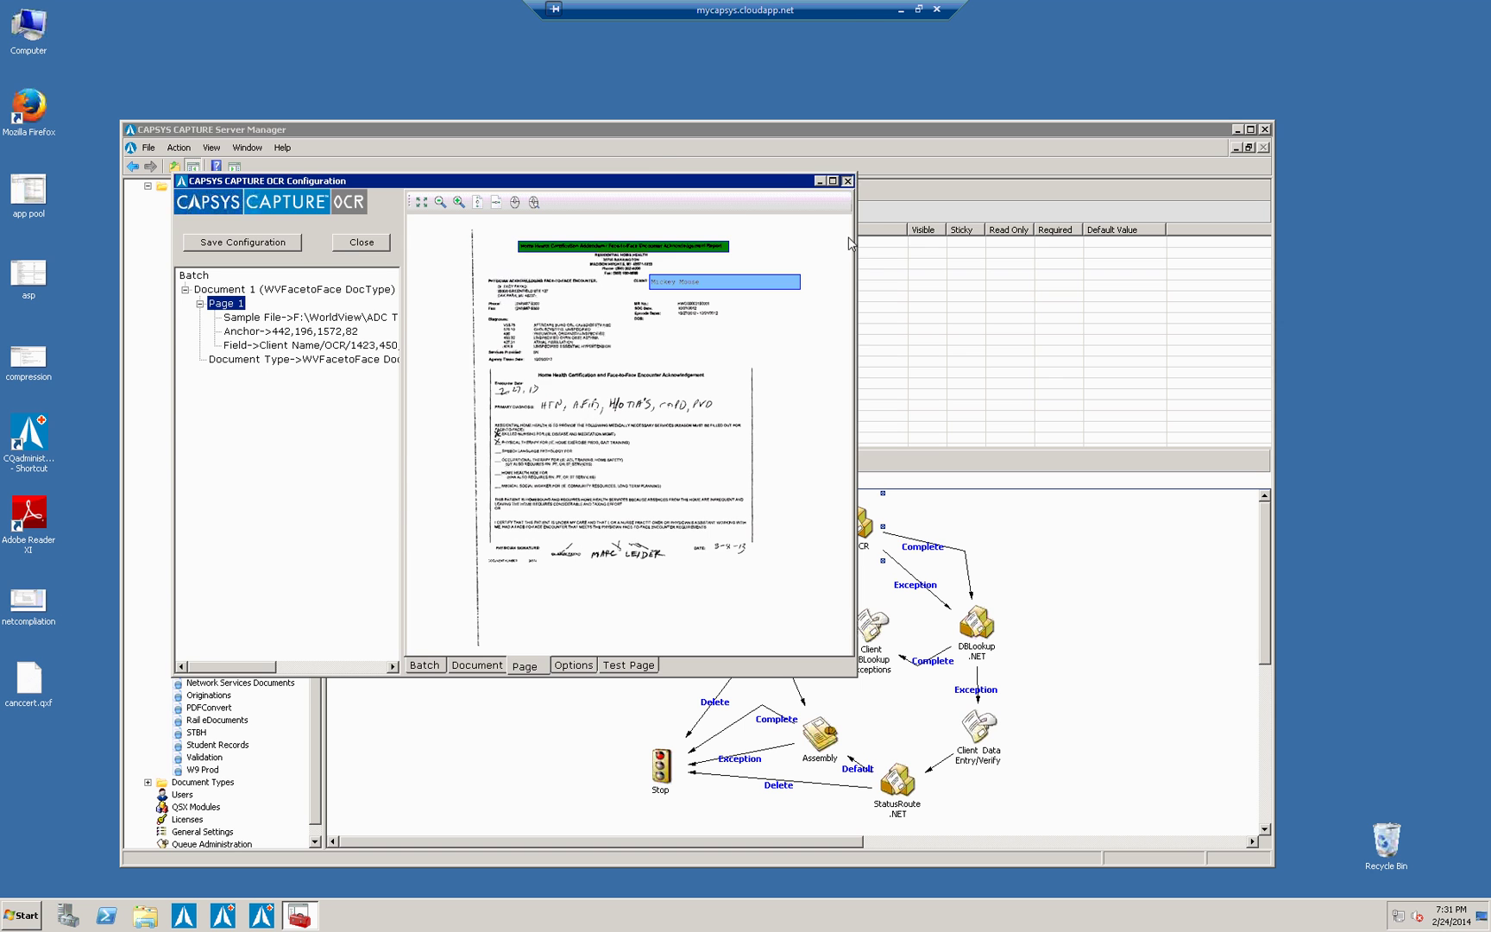
pyautogui.click(846, 180)
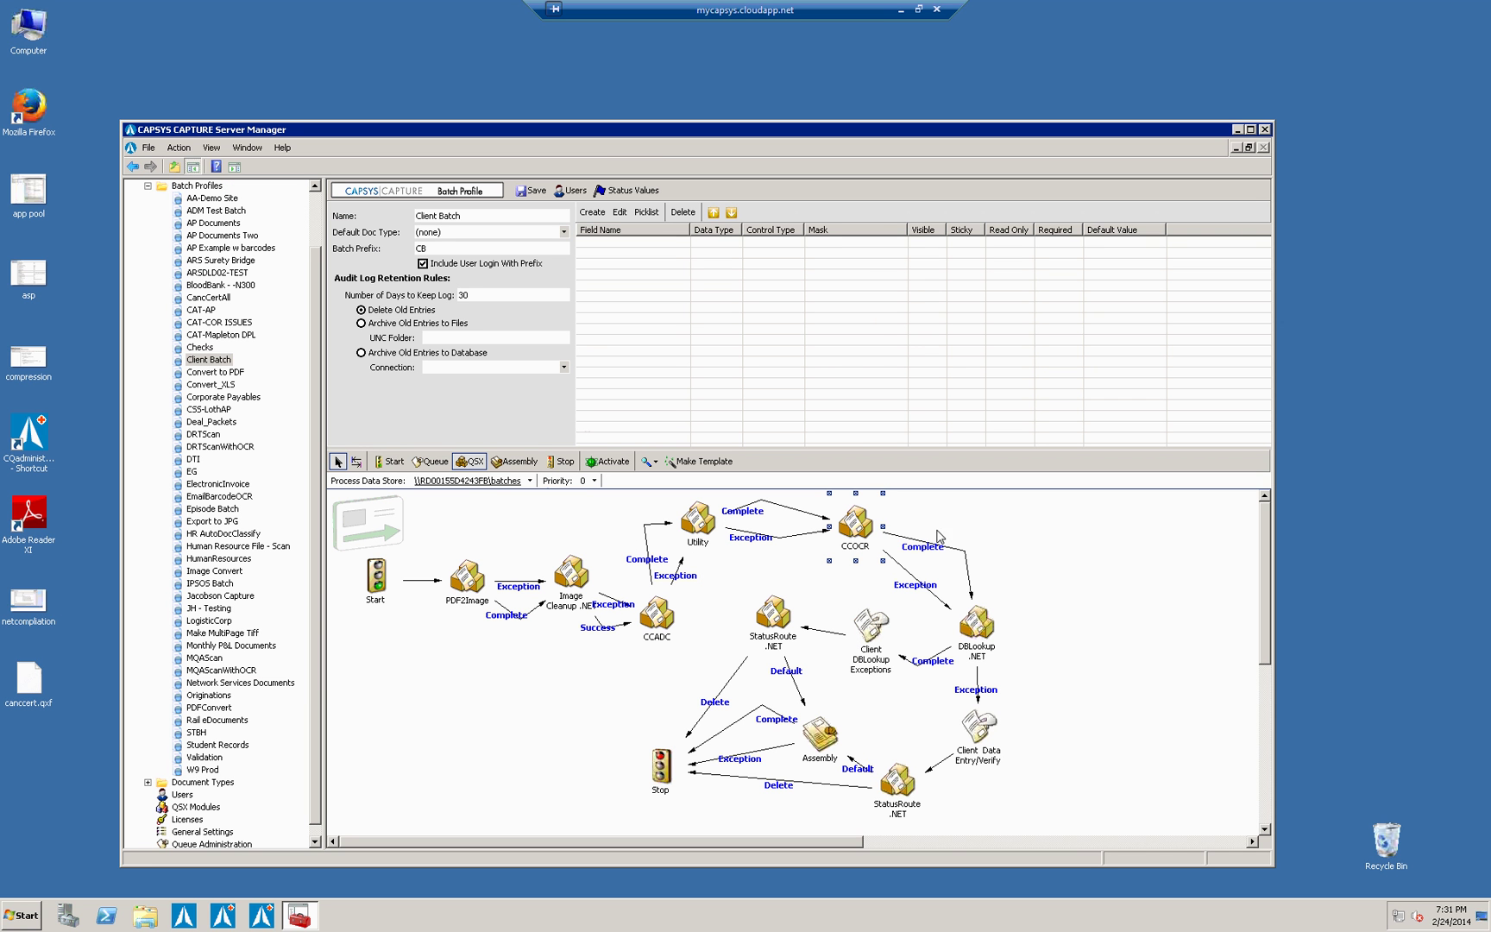
# Examine the DBLookup .NET module's configuration and custom SQL query for WVExternal DocType, and cancel without changes
pyautogui.rightClick(989, 623)
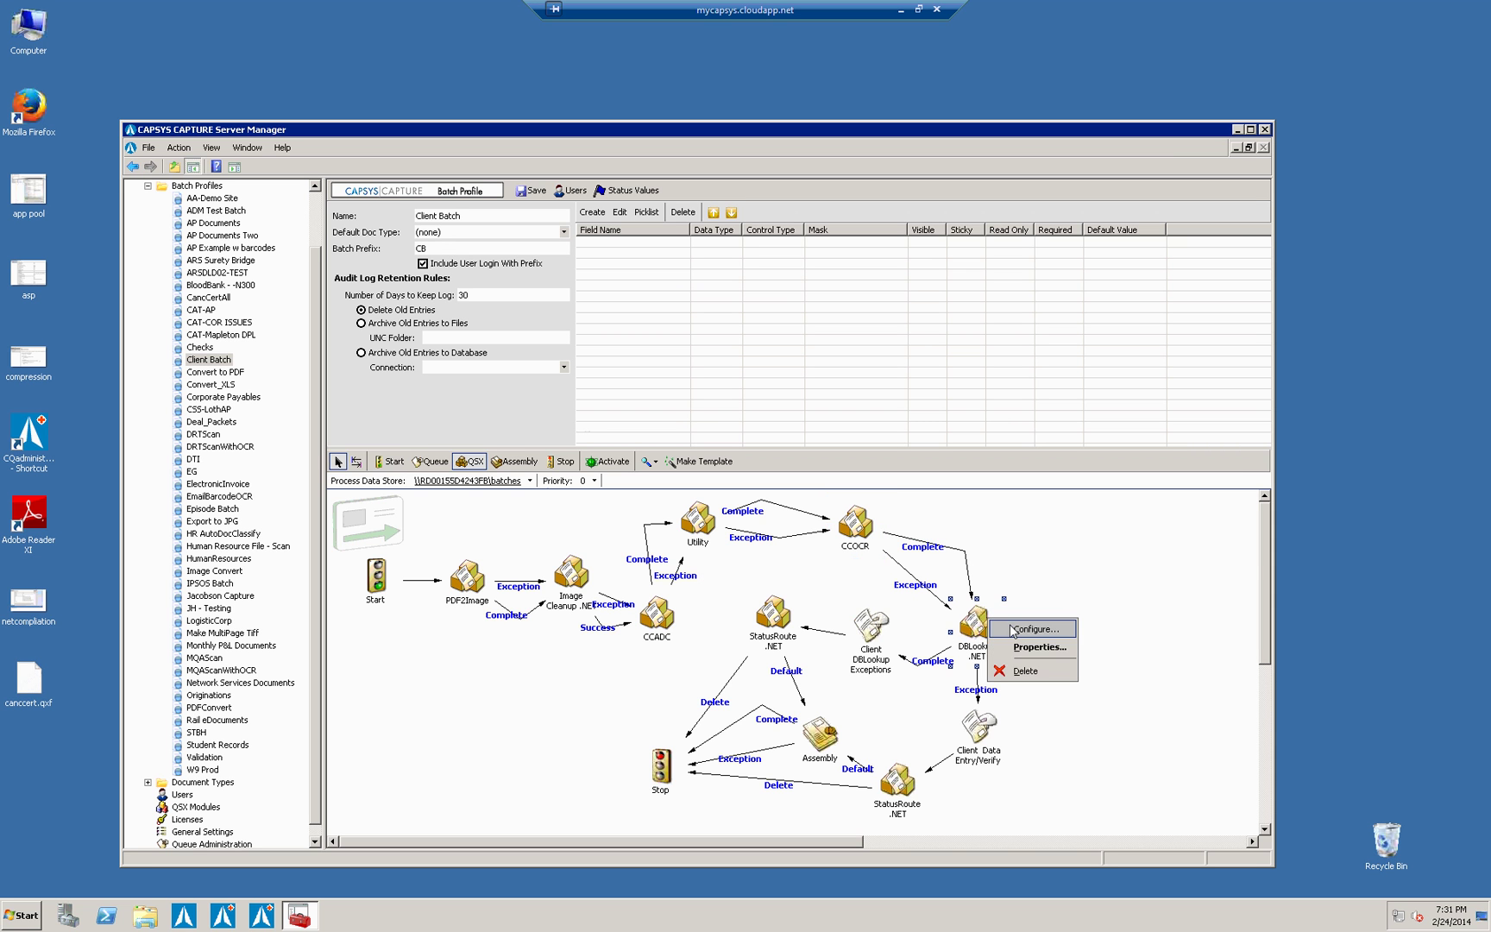
pyautogui.click(1011, 631)
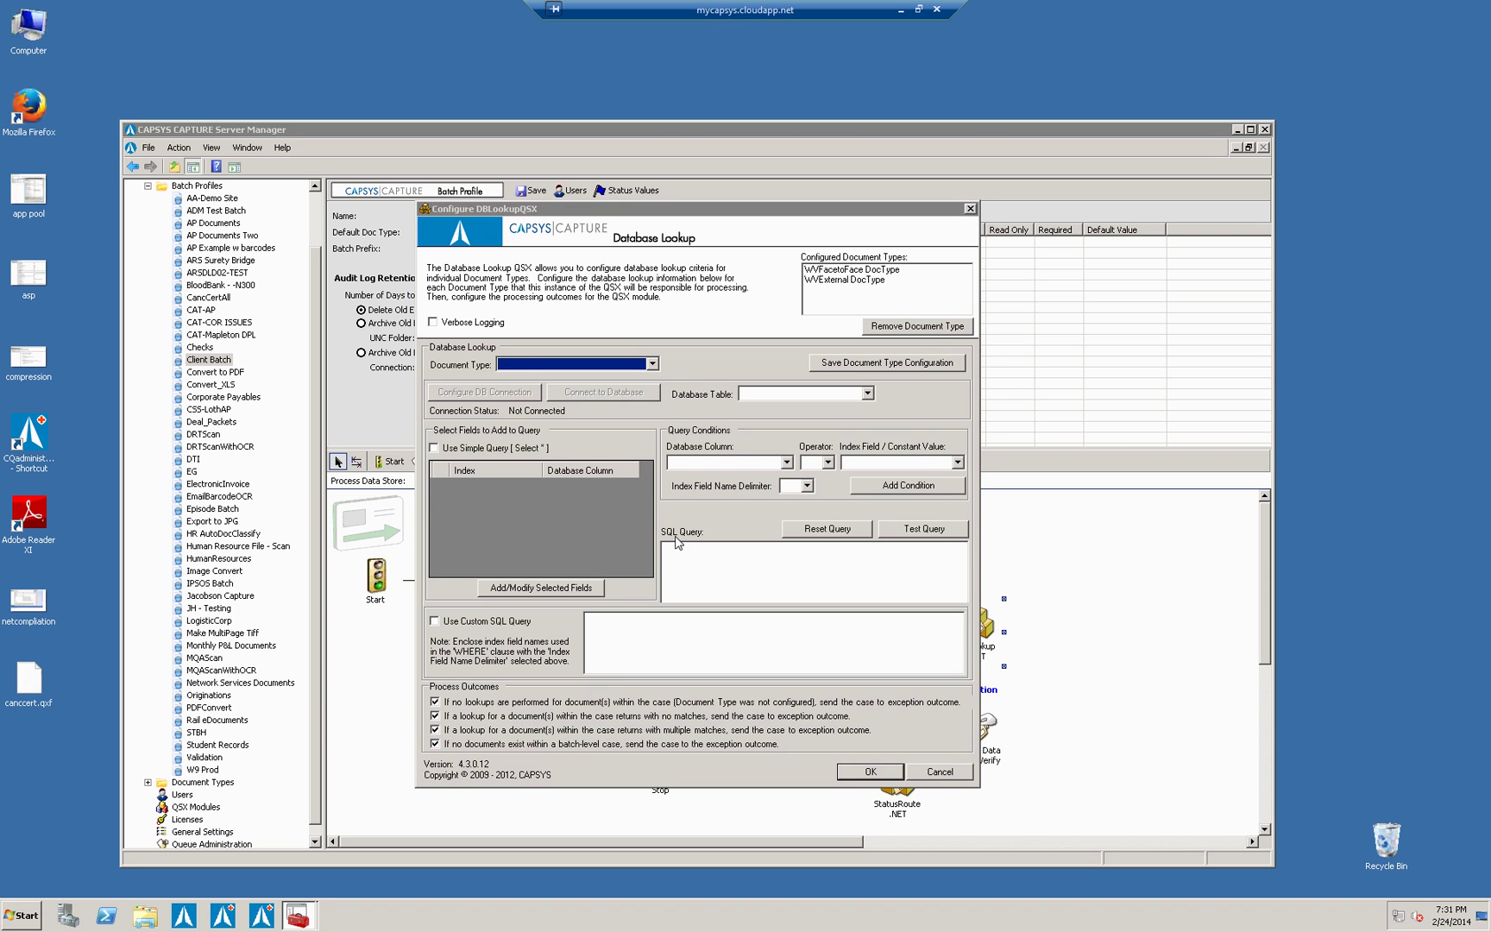
pyautogui.click(653, 364)
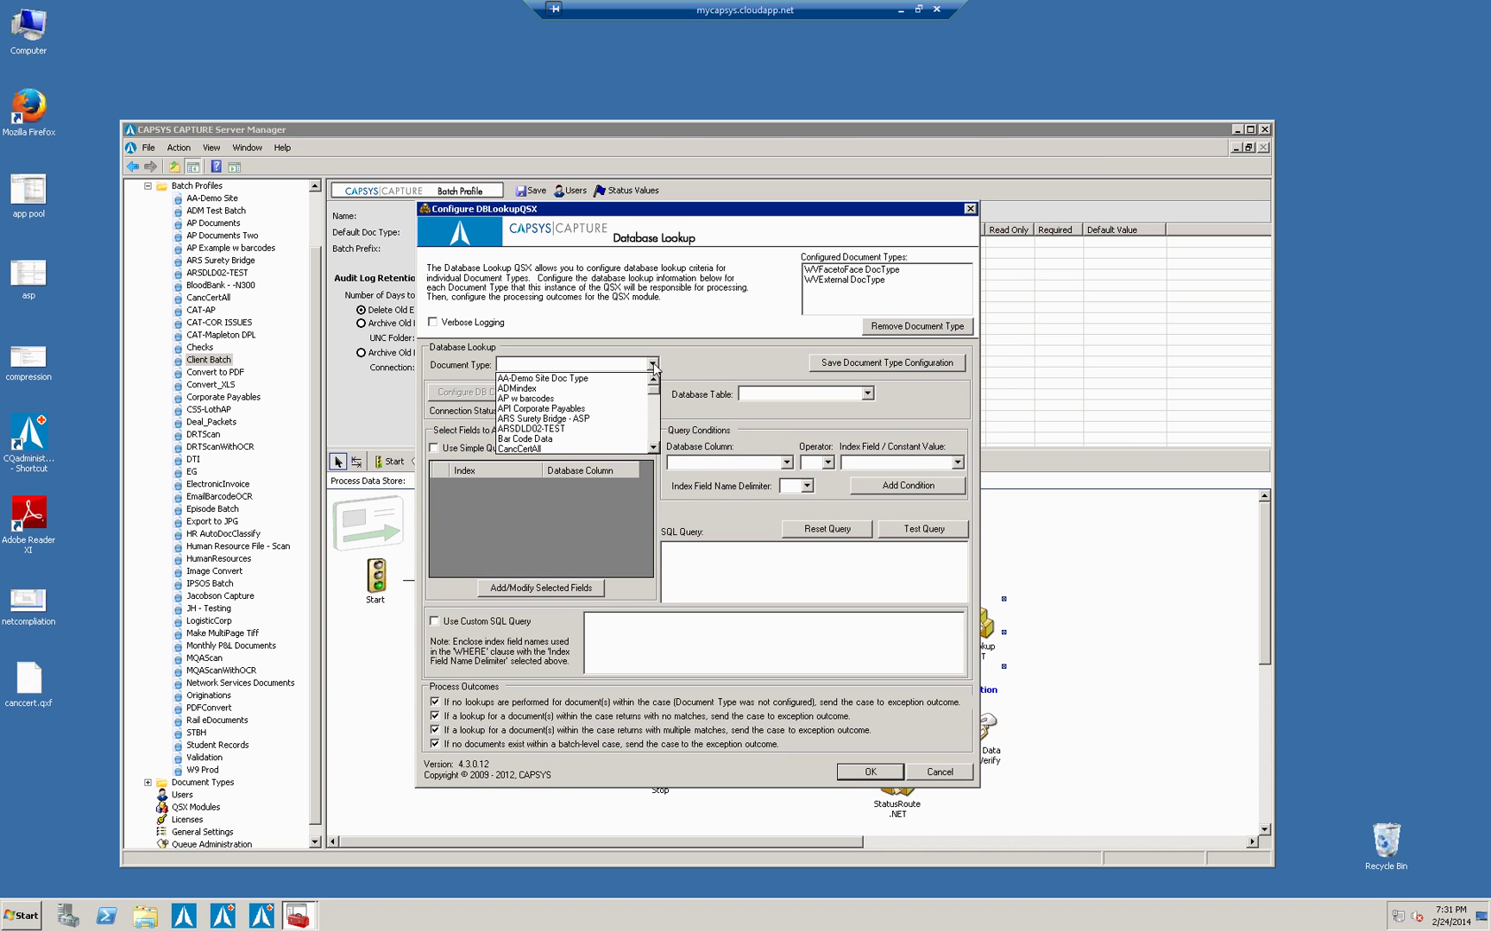
pyautogui.click(655, 432)
pyautogui.click(655, 436)
pyautogui.click(655, 436)
pyautogui.click(654, 436)
pyautogui.click(655, 436)
pyautogui.click(655, 438)
pyautogui.click(655, 432)
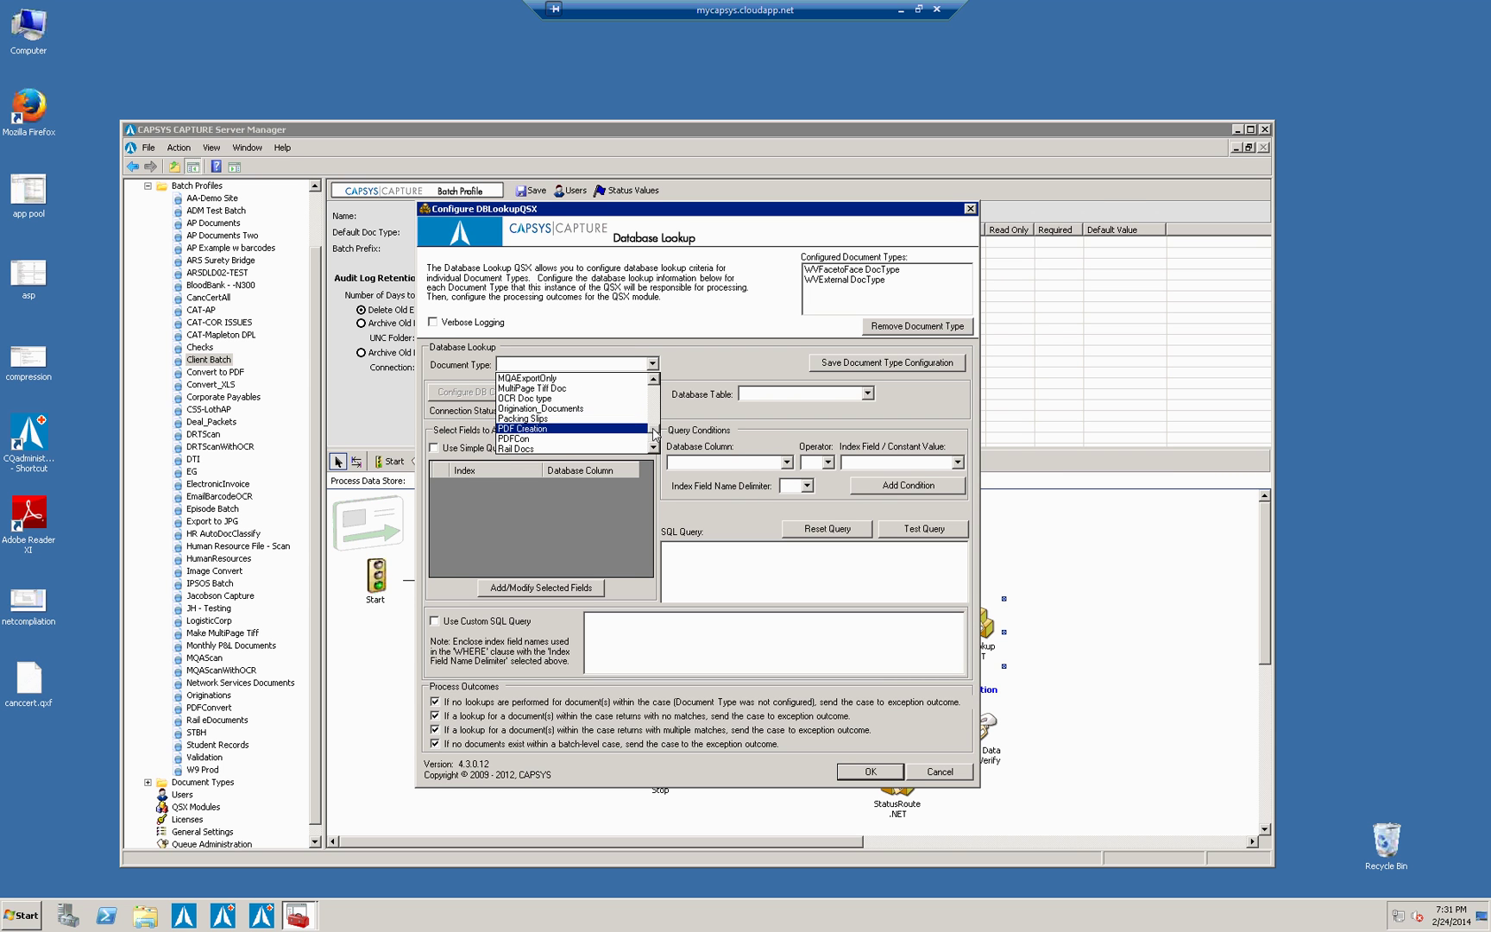
pyautogui.click(655, 436)
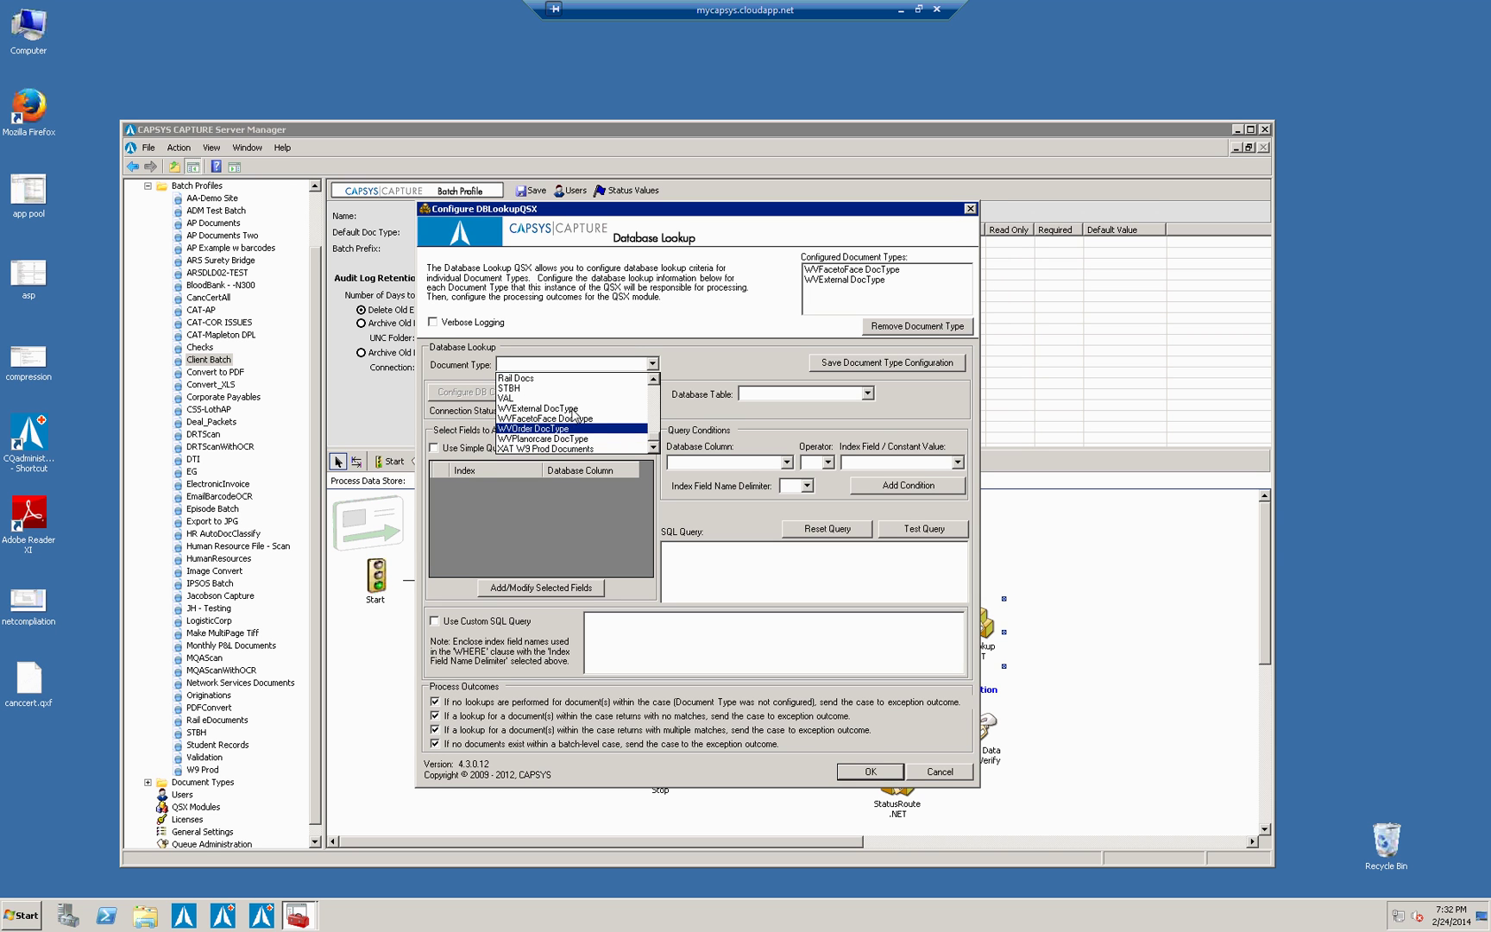
pyautogui.click(572, 408)
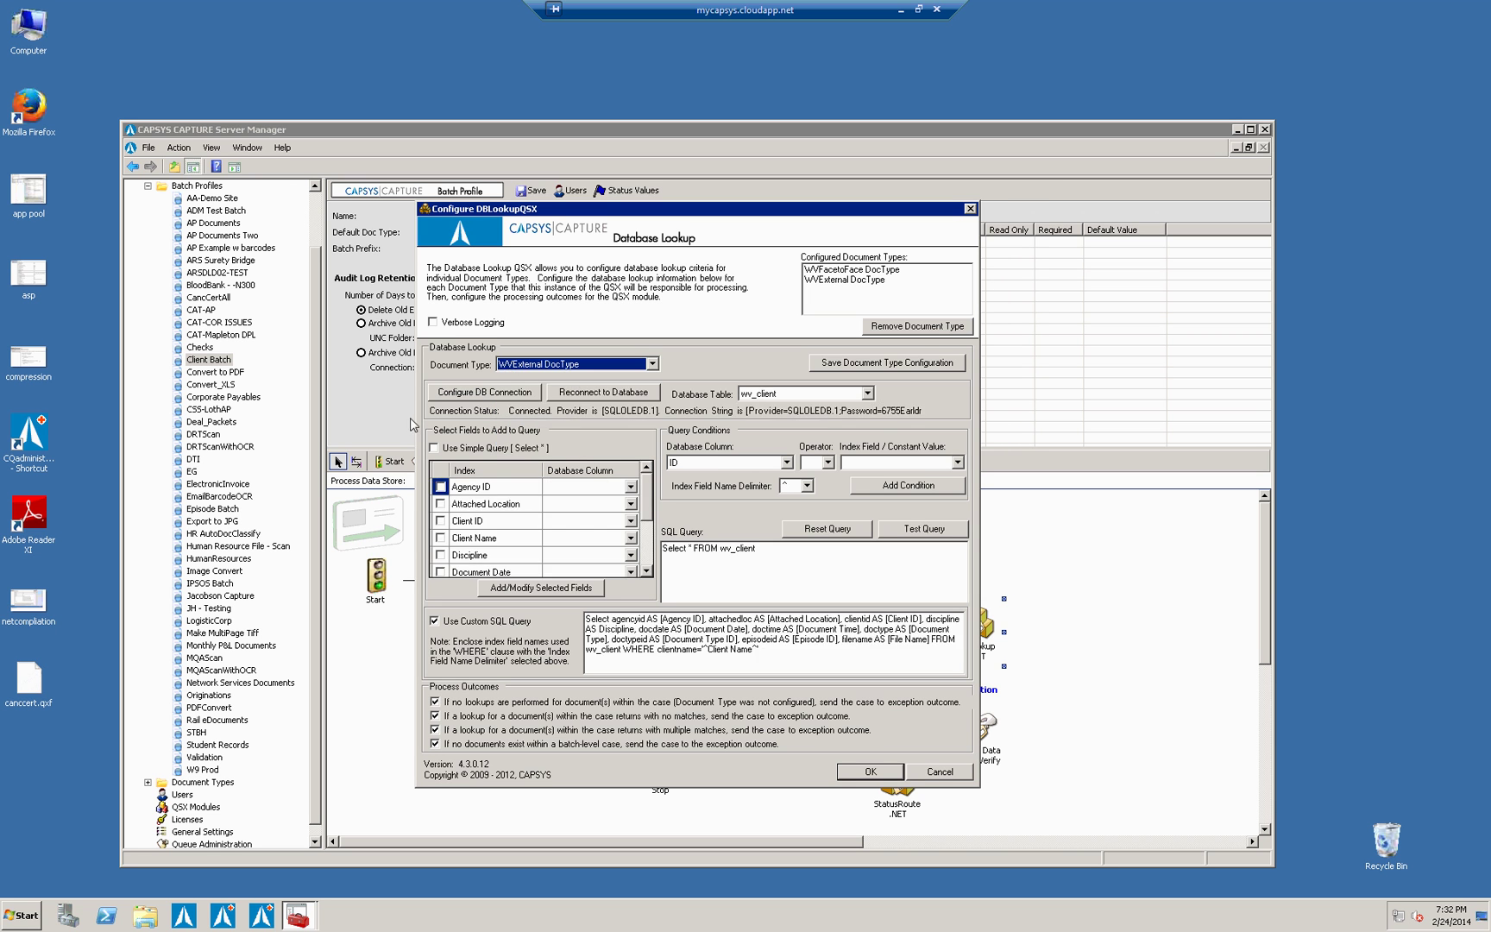
pyautogui.moveTo(762, 650); pyautogui.dragTo(602, 621)
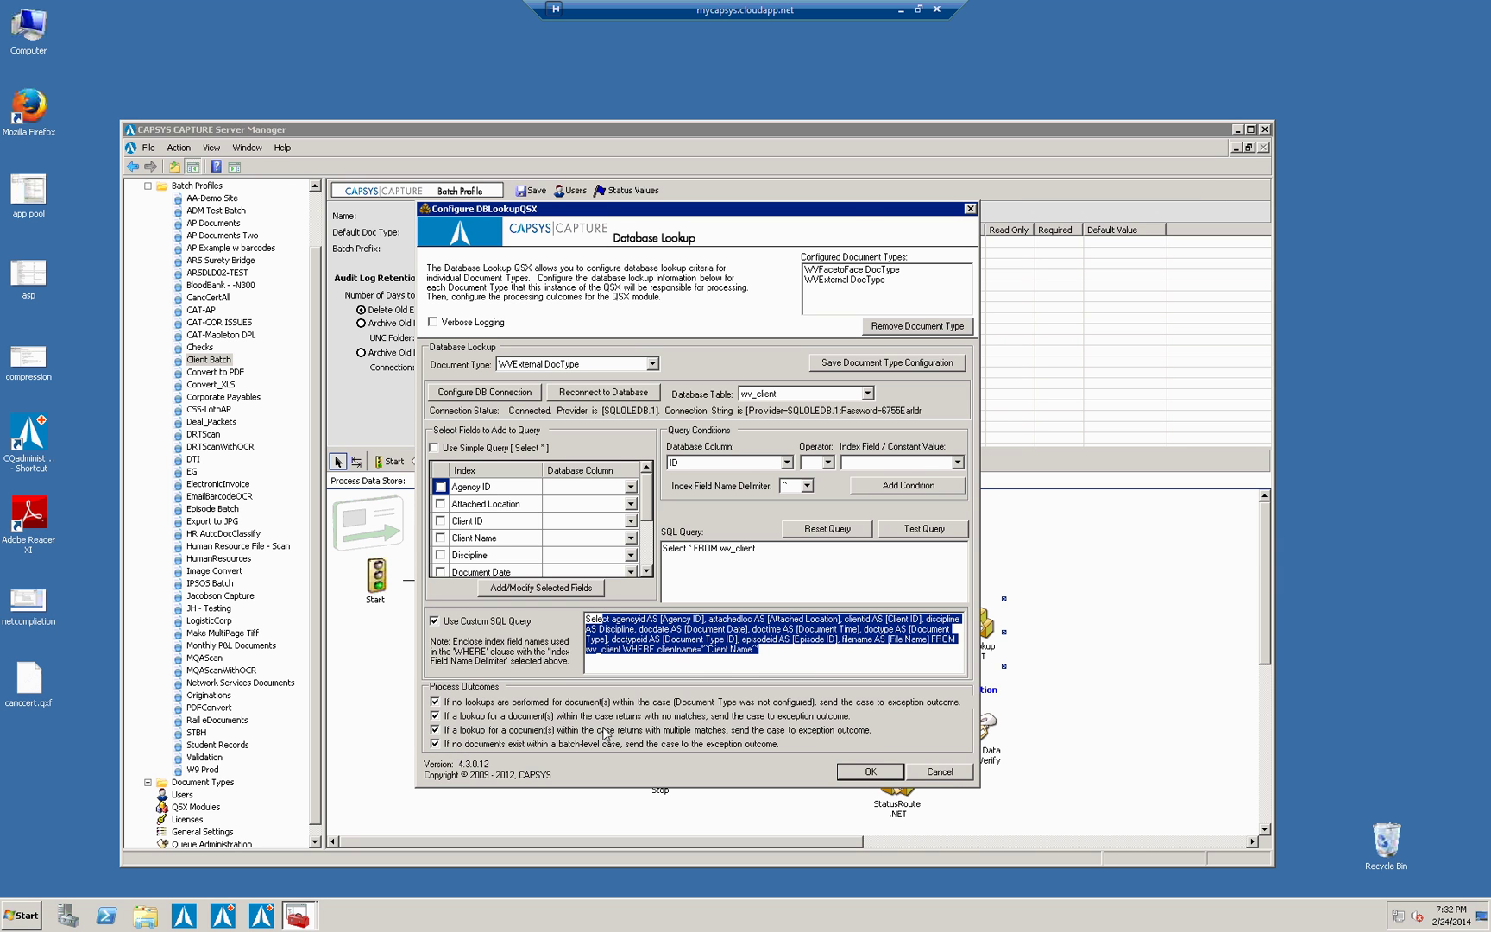
pyautogui.click(939, 772)
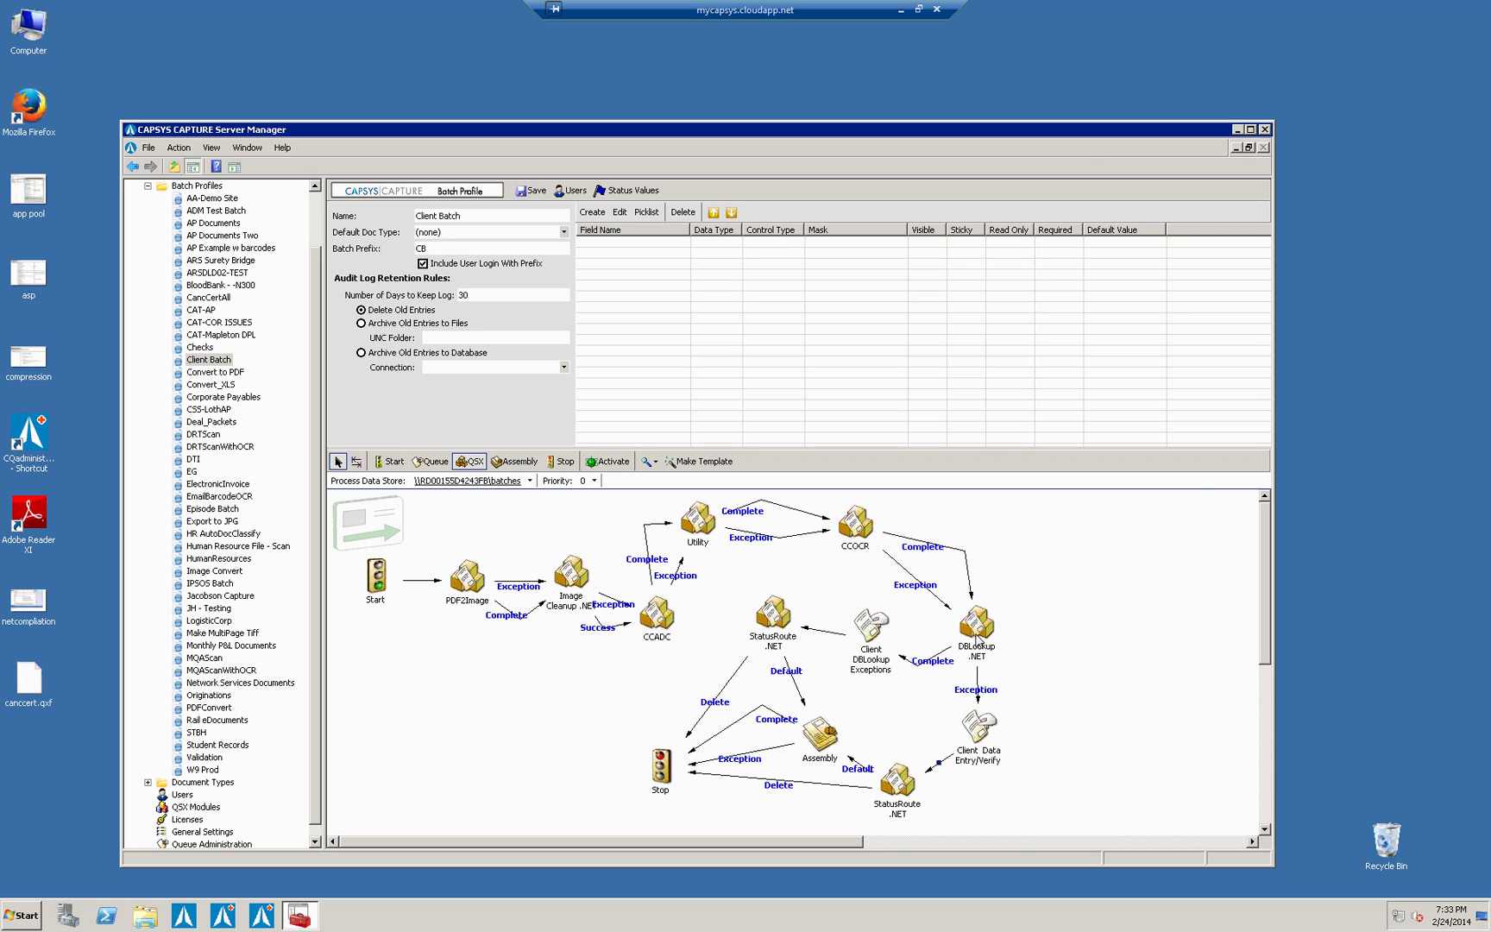
# Review which users have access to the Client DBLookup Exceptions queue, cancel without changes, and select the Client Data Entry/Verify queue
pyautogui.rightClick(873, 632)
pyautogui.click(908, 647)
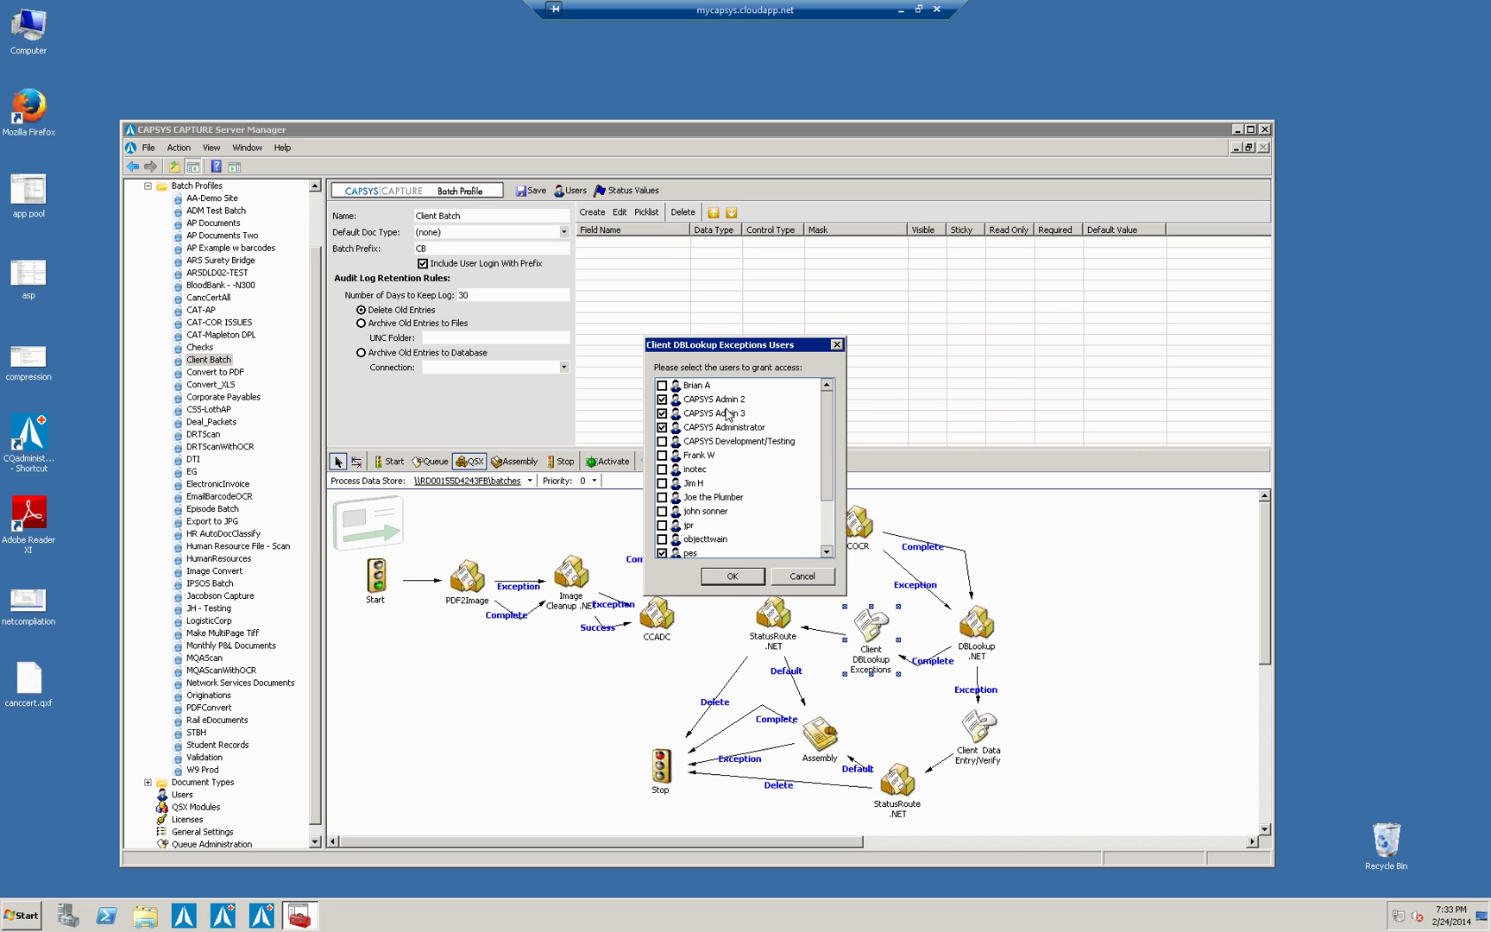
pyautogui.click(818, 576)
pyautogui.click(981, 738)
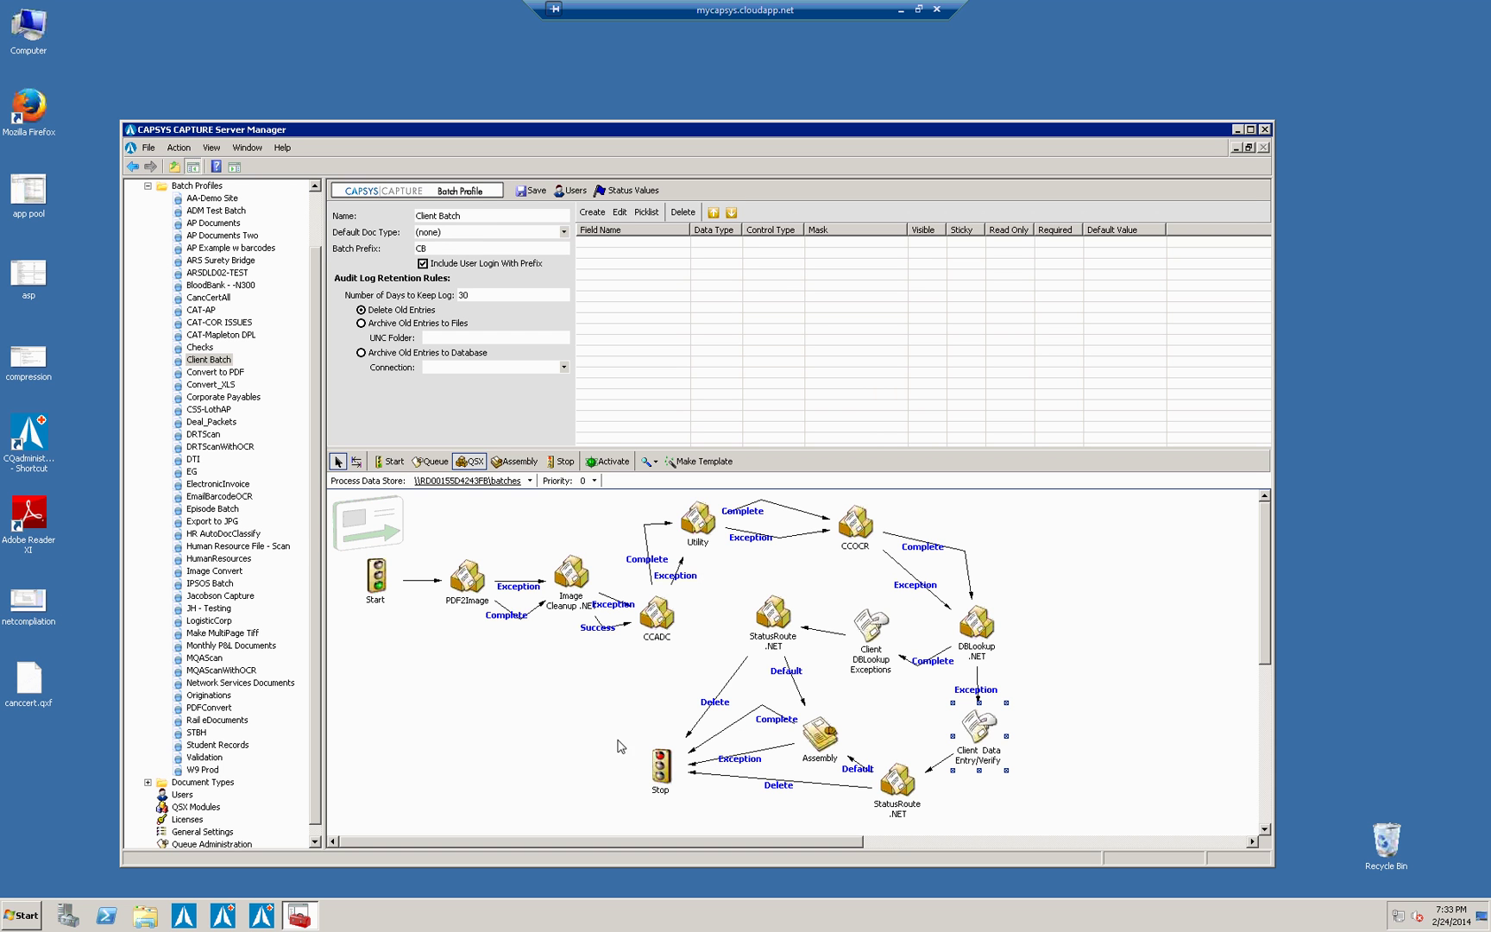
# Open WVExternal DocType from the document types to show its index fields and process map
pyautogui.scroll(-1, 324, 569)
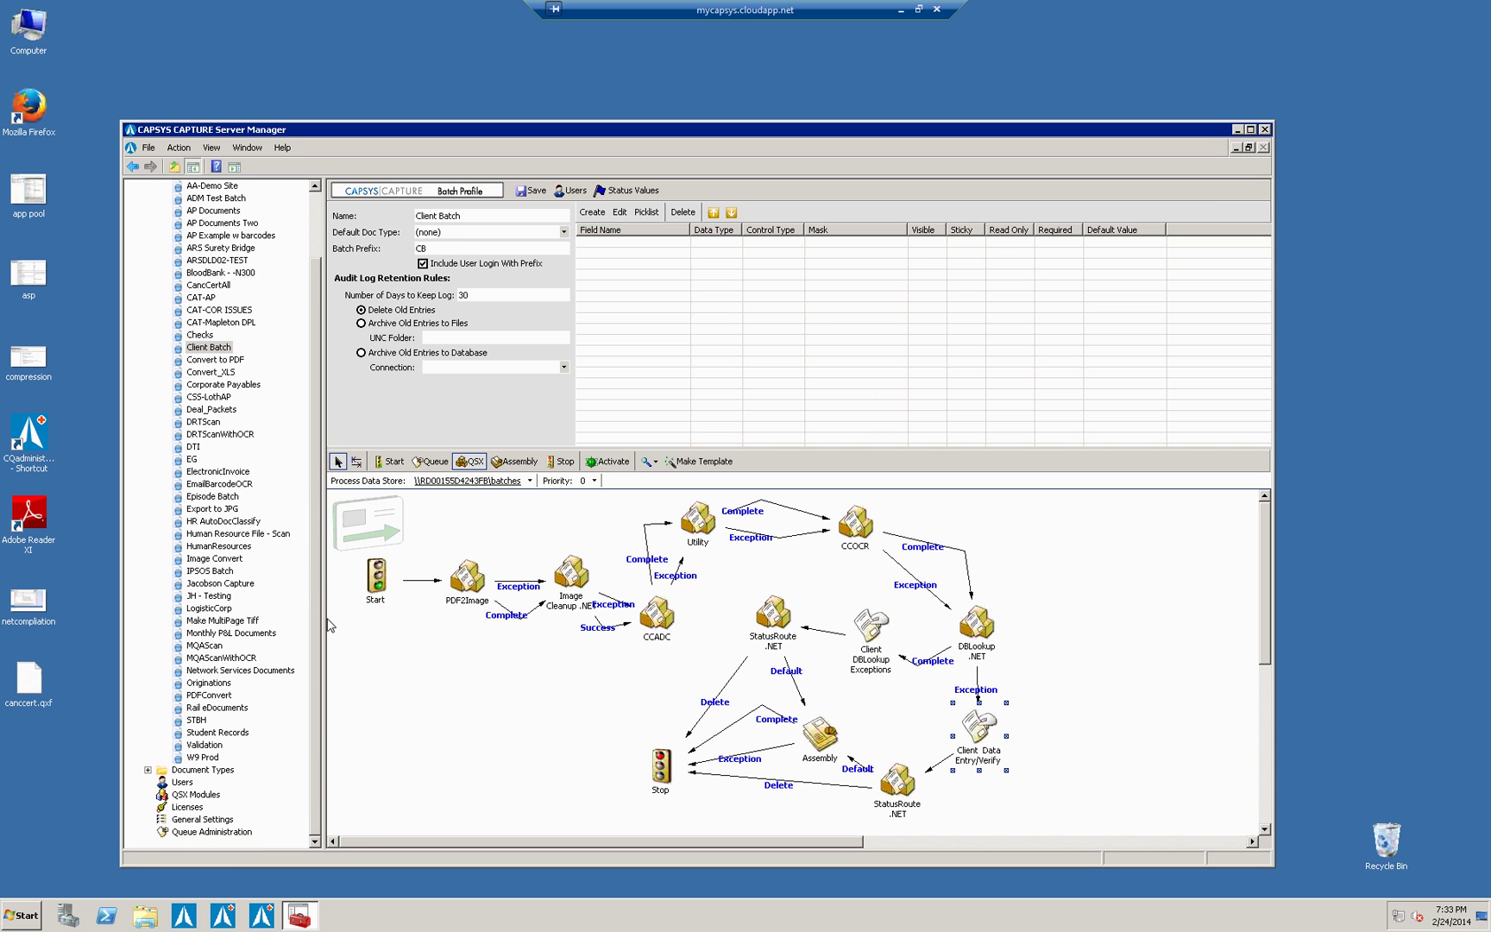
pyautogui.click(148, 770)
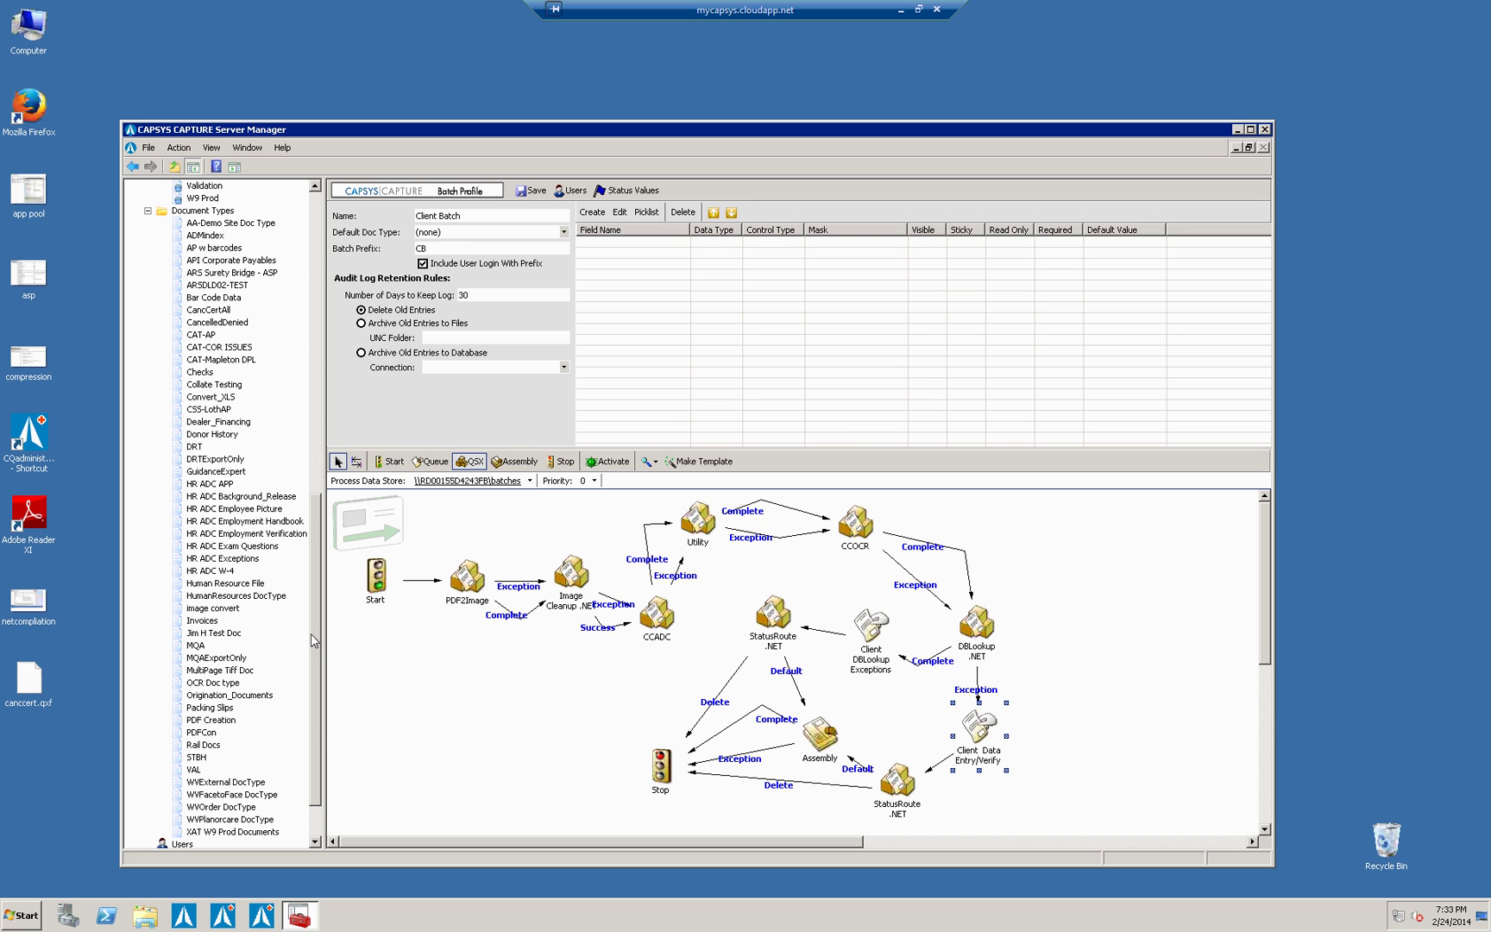
pyautogui.click(239, 783)
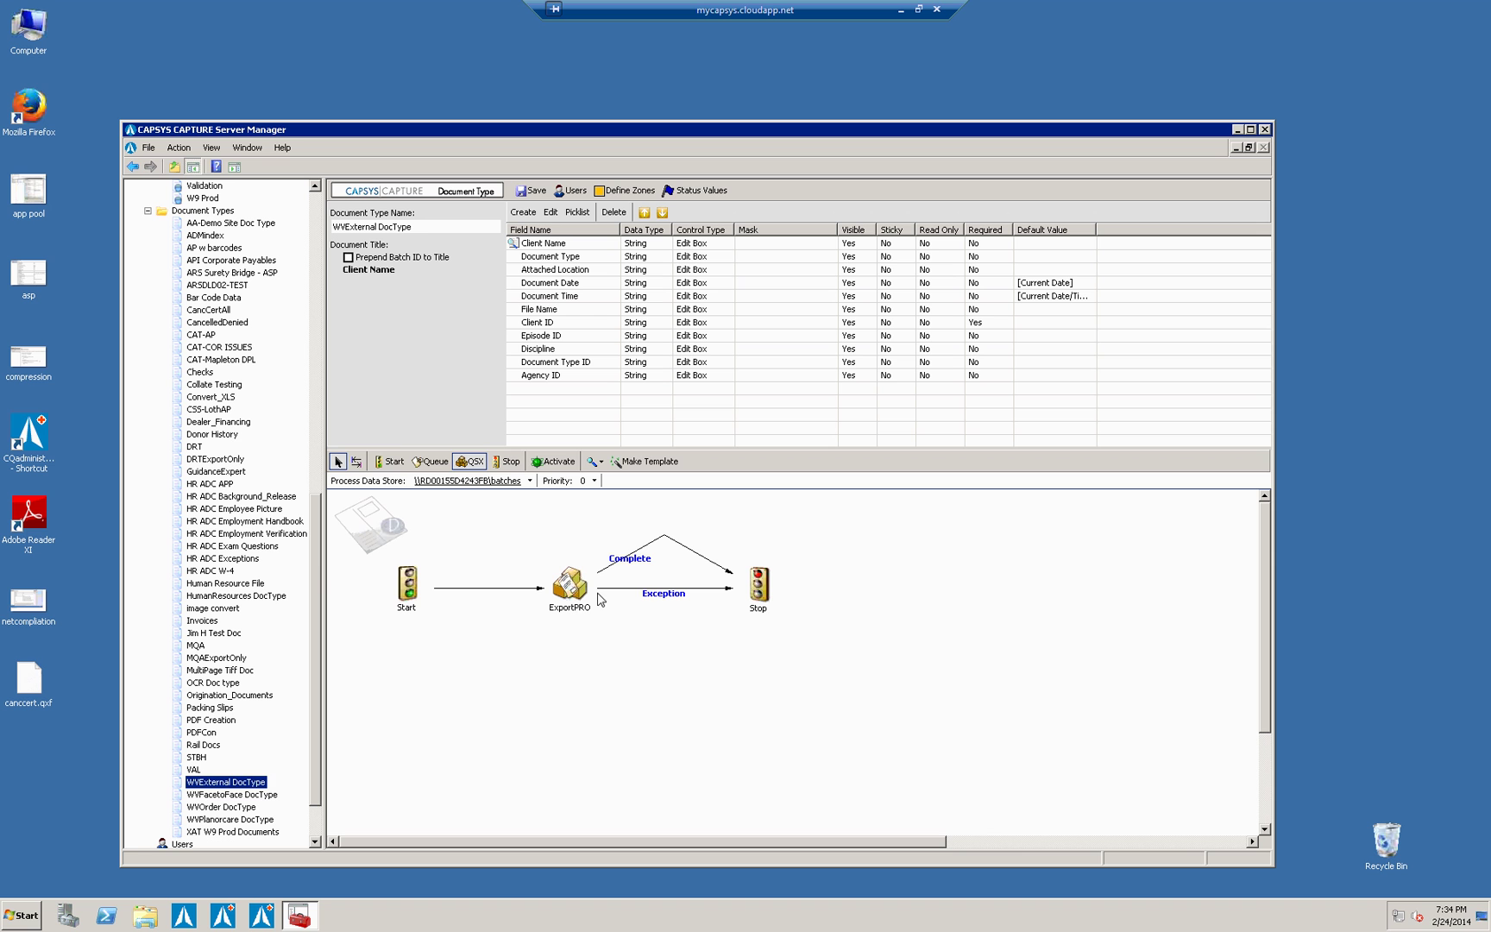
# Open the ExportPRO module's configuration in WVExternal DocType and examine its output path and image path
pyautogui.rightClick(571, 592)
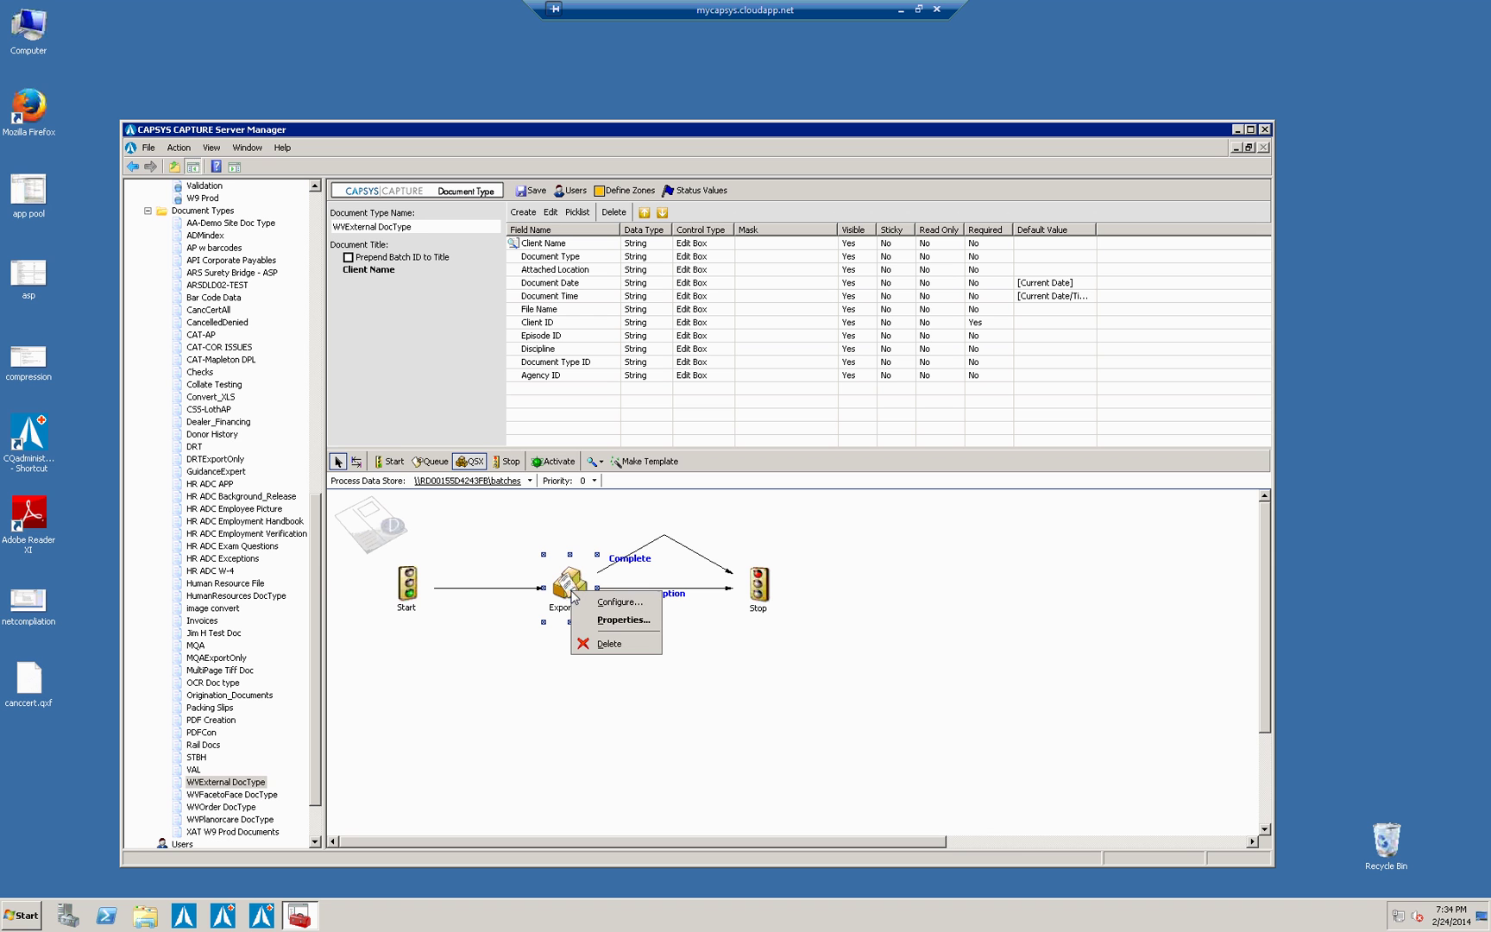
pyautogui.click(622, 602)
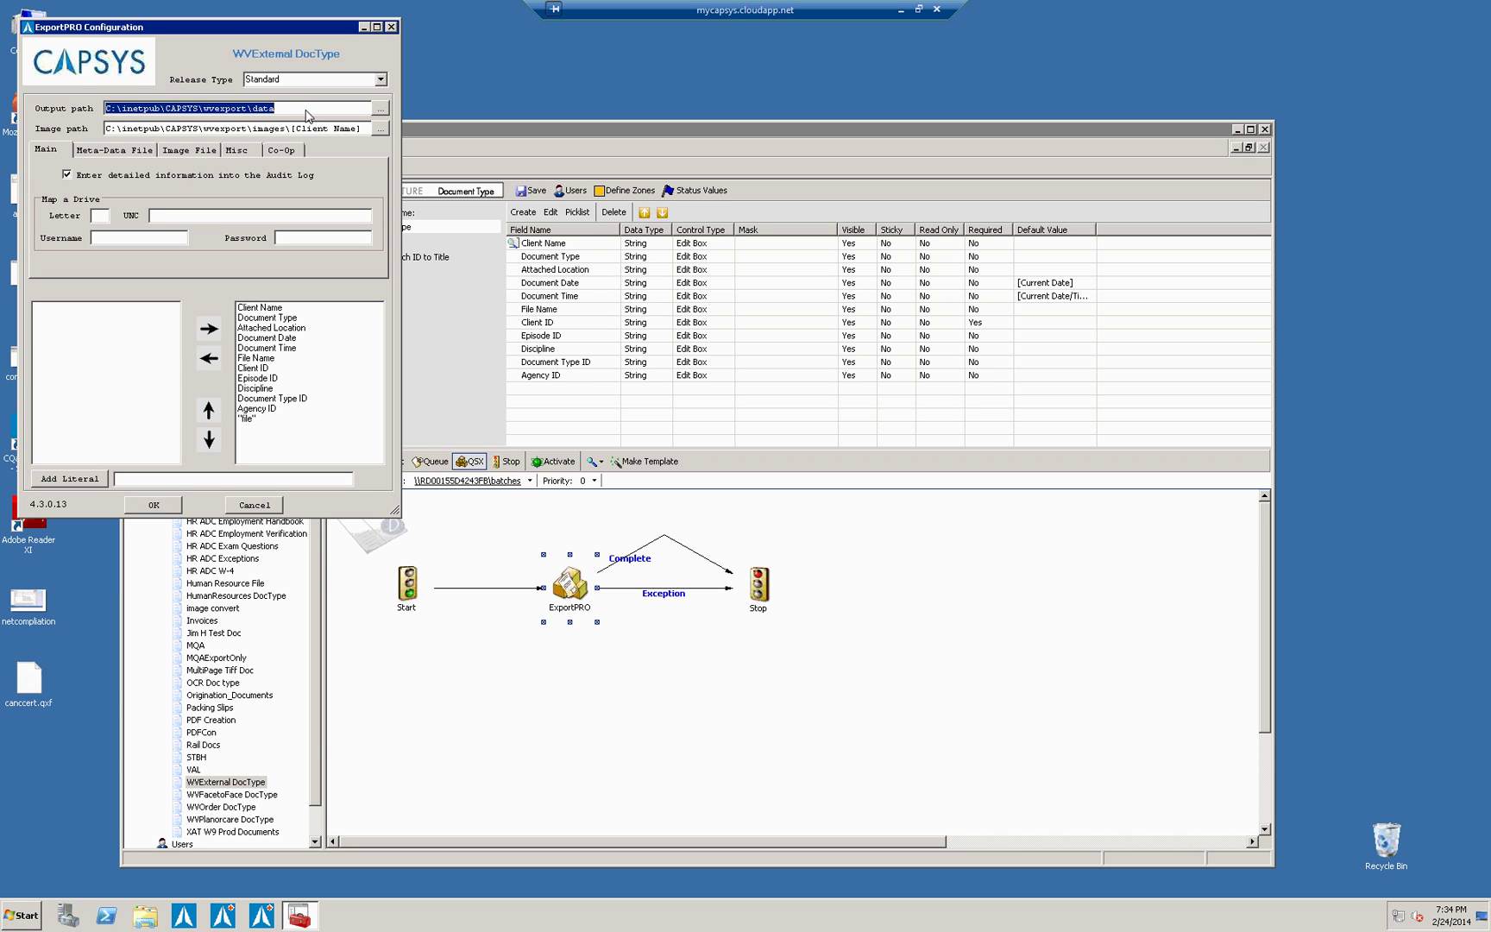
pyautogui.moveTo(250, 111); pyautogui.dragTo(67, 138)
pyautogui.moveTo(114, 135); pyautogui.dragTo(362, 135)
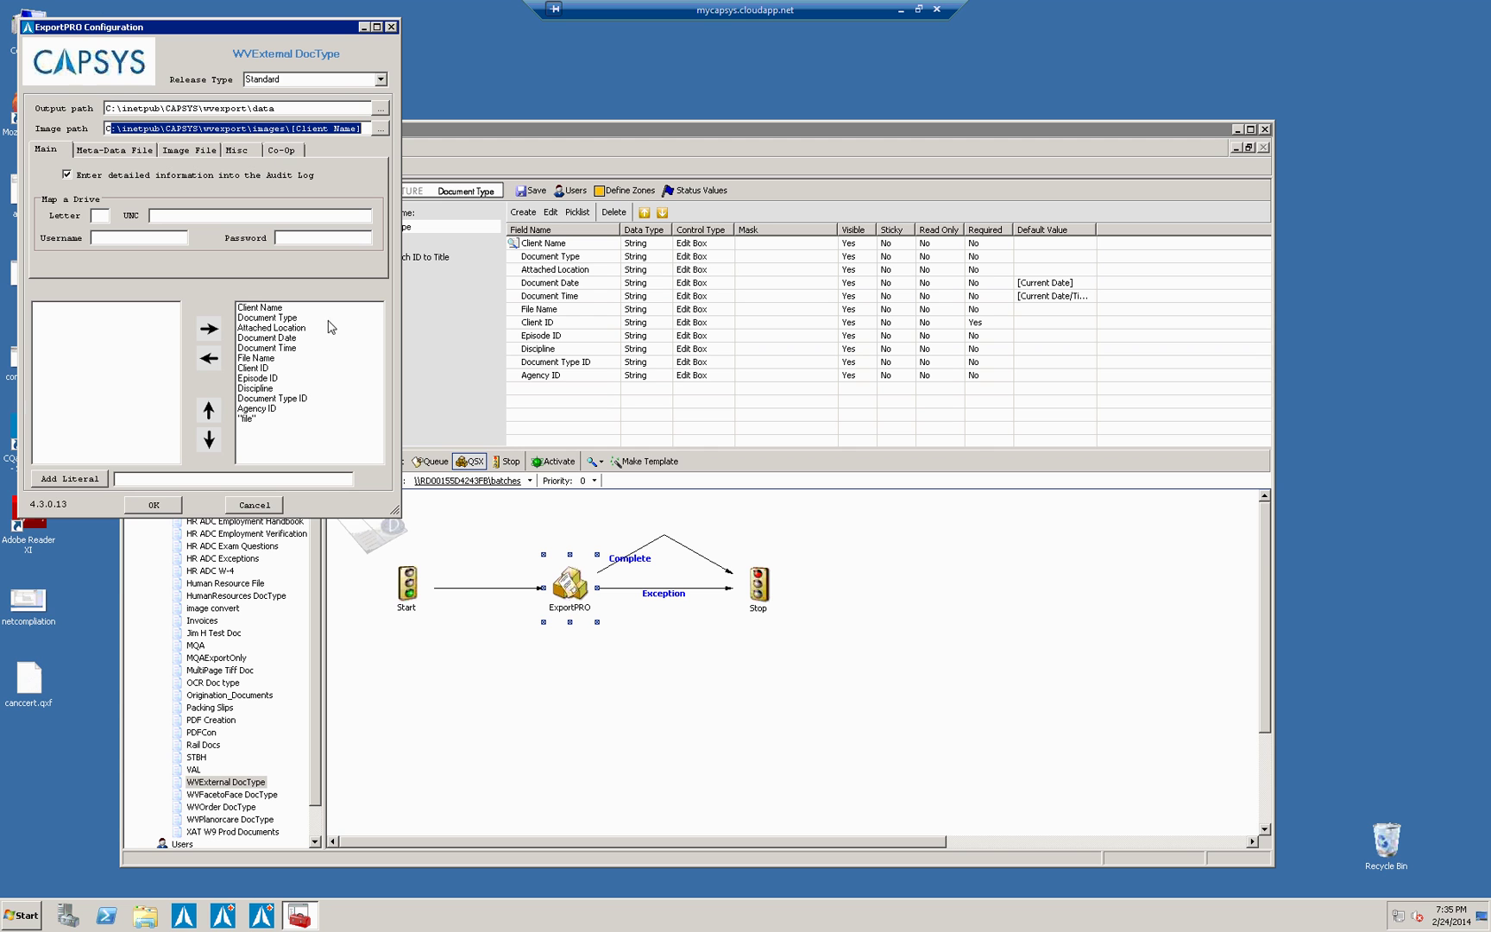
# Examine ExportPRO's meta-data file settings and the field variables available for the fixed file name
pyautogui.click(123, 153)
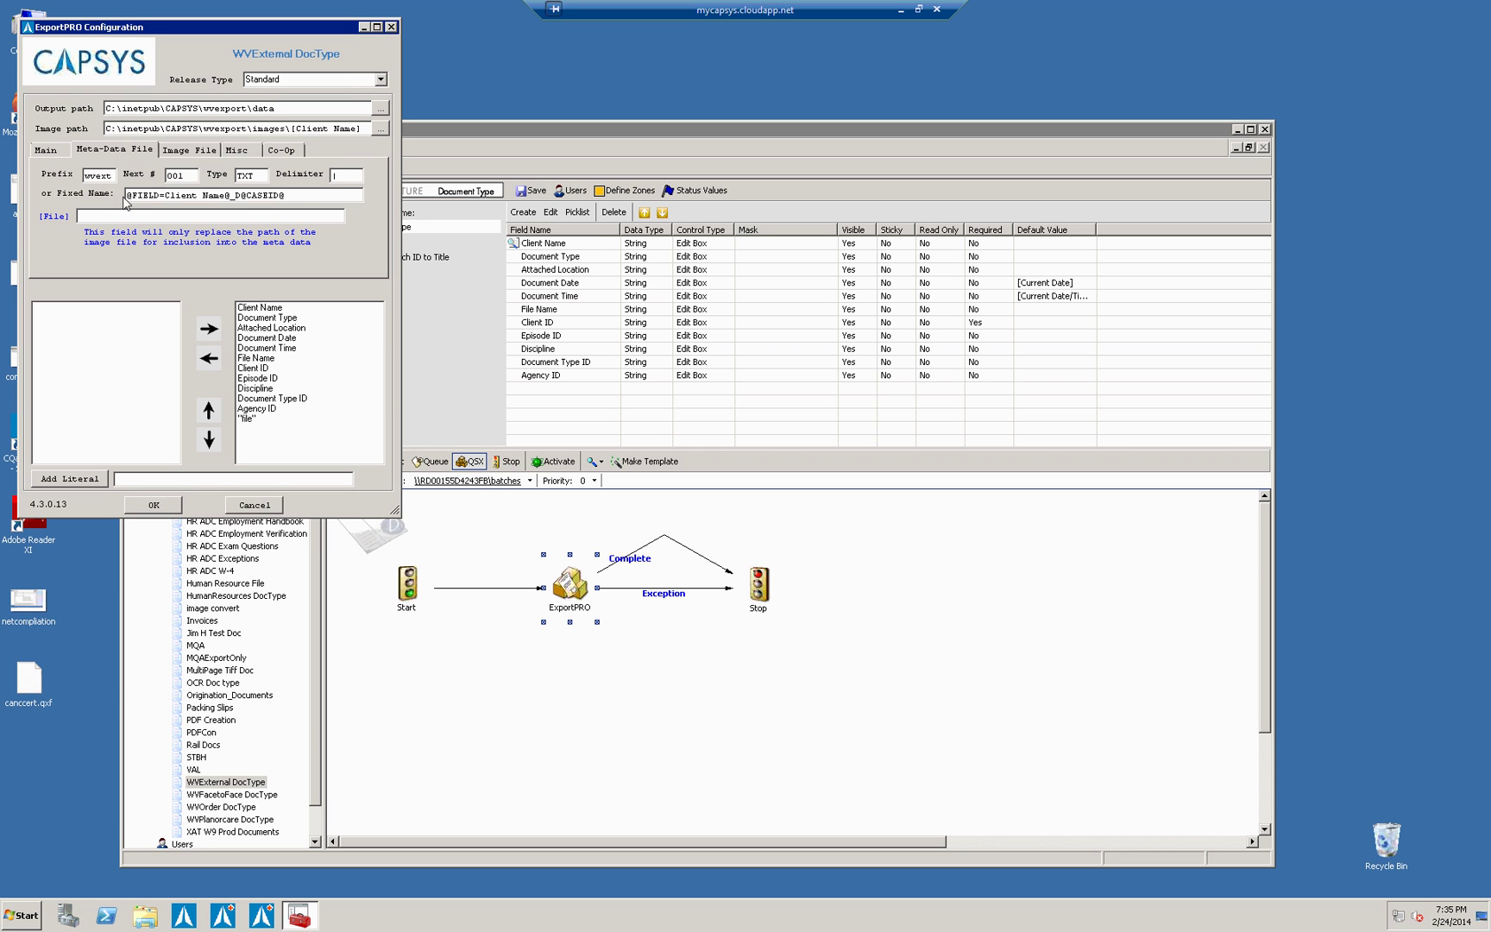
pyautogui.rightClick(302, 200)
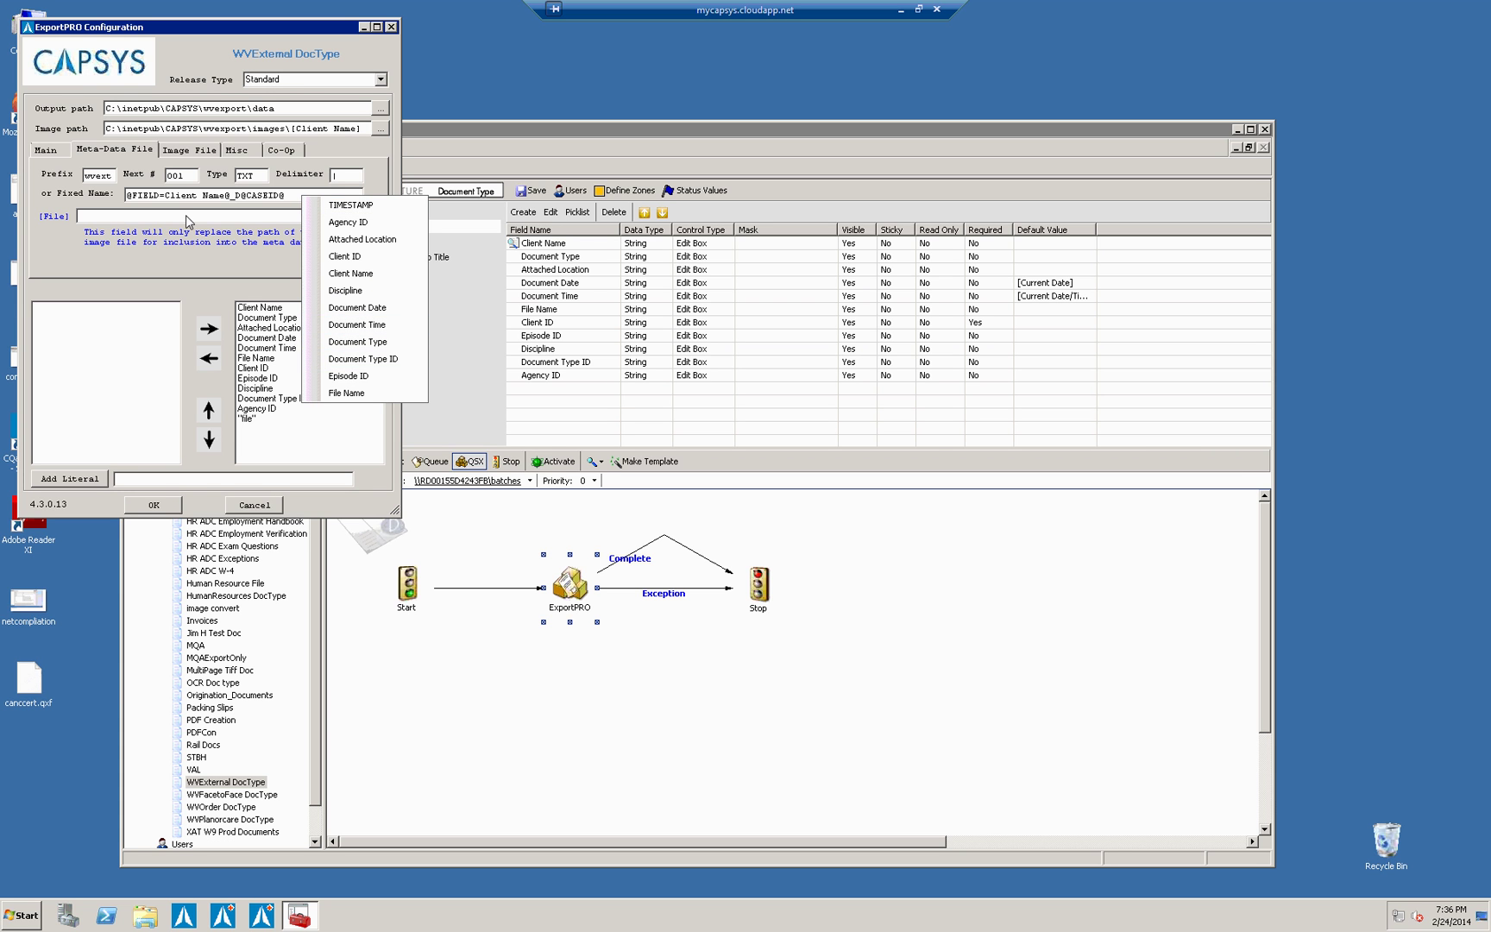
pyautogui.click(200, 255)
# Examine ExportPRO's image file settings, including the output format types and DPI choices, and cancel the configuration
pyautogui.click(184, 152)
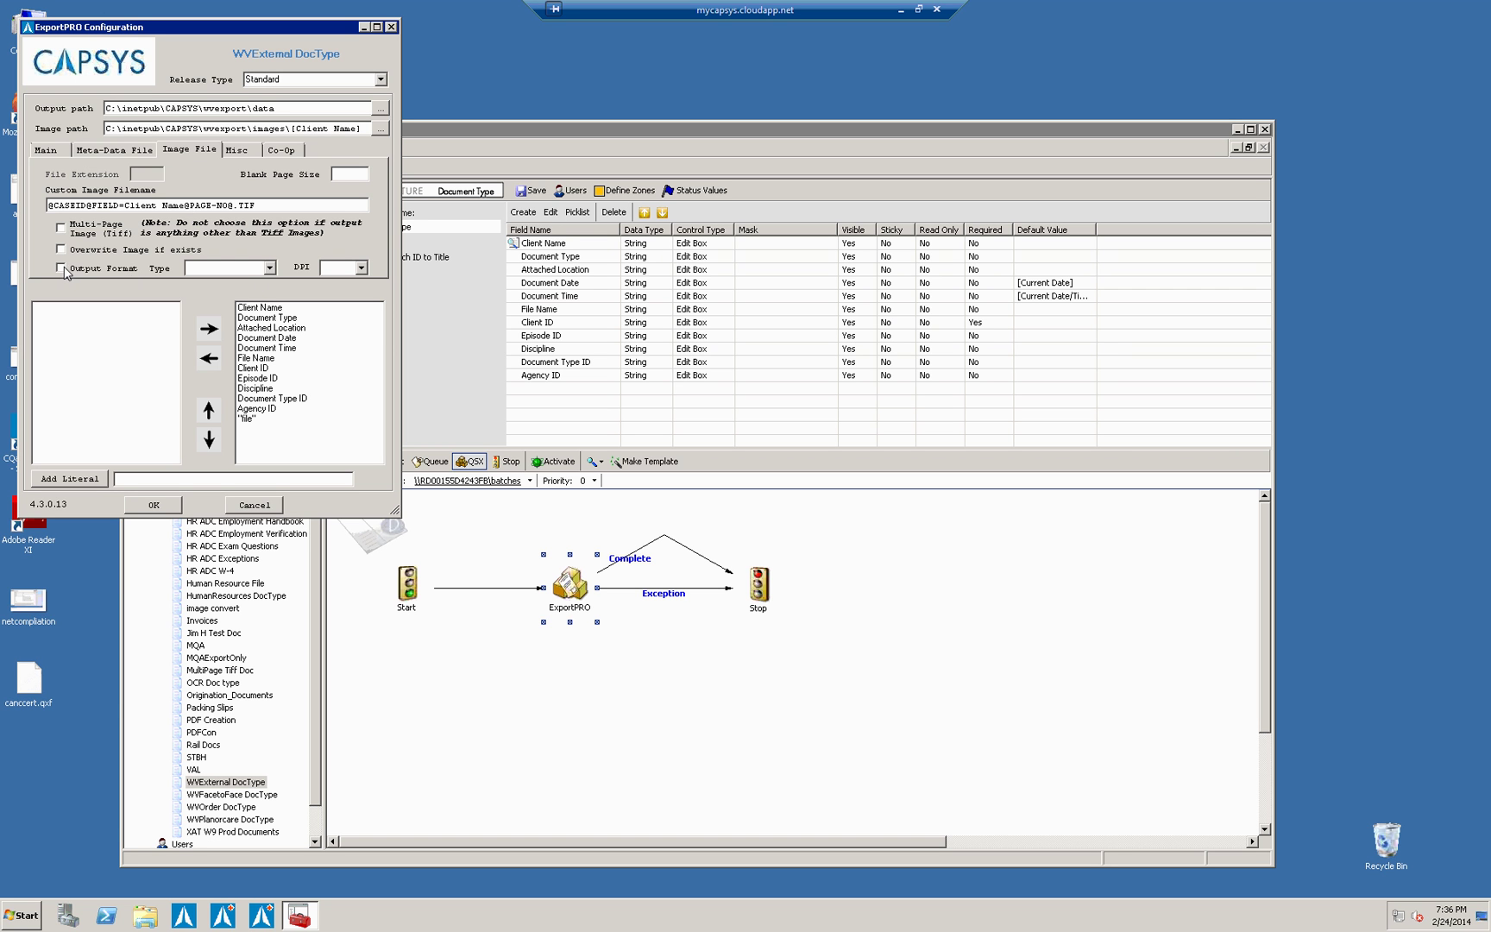
pyautogui.click(270, 268)
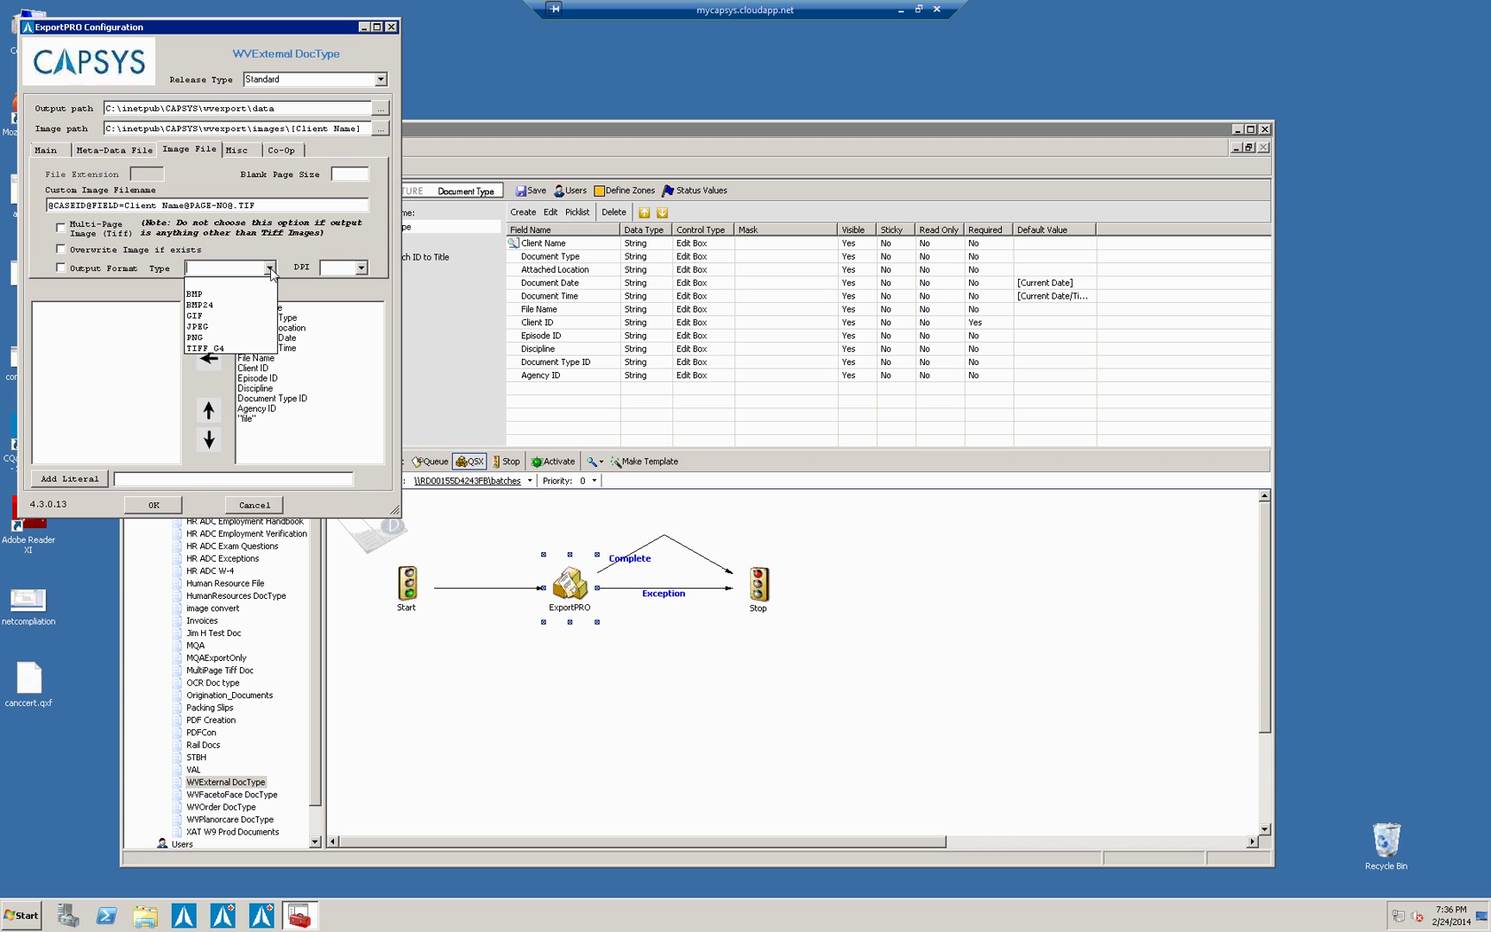
pyautogui.click(271, 269)
pyautogui.click(362, 269)
pyautogui.click(361, 268)
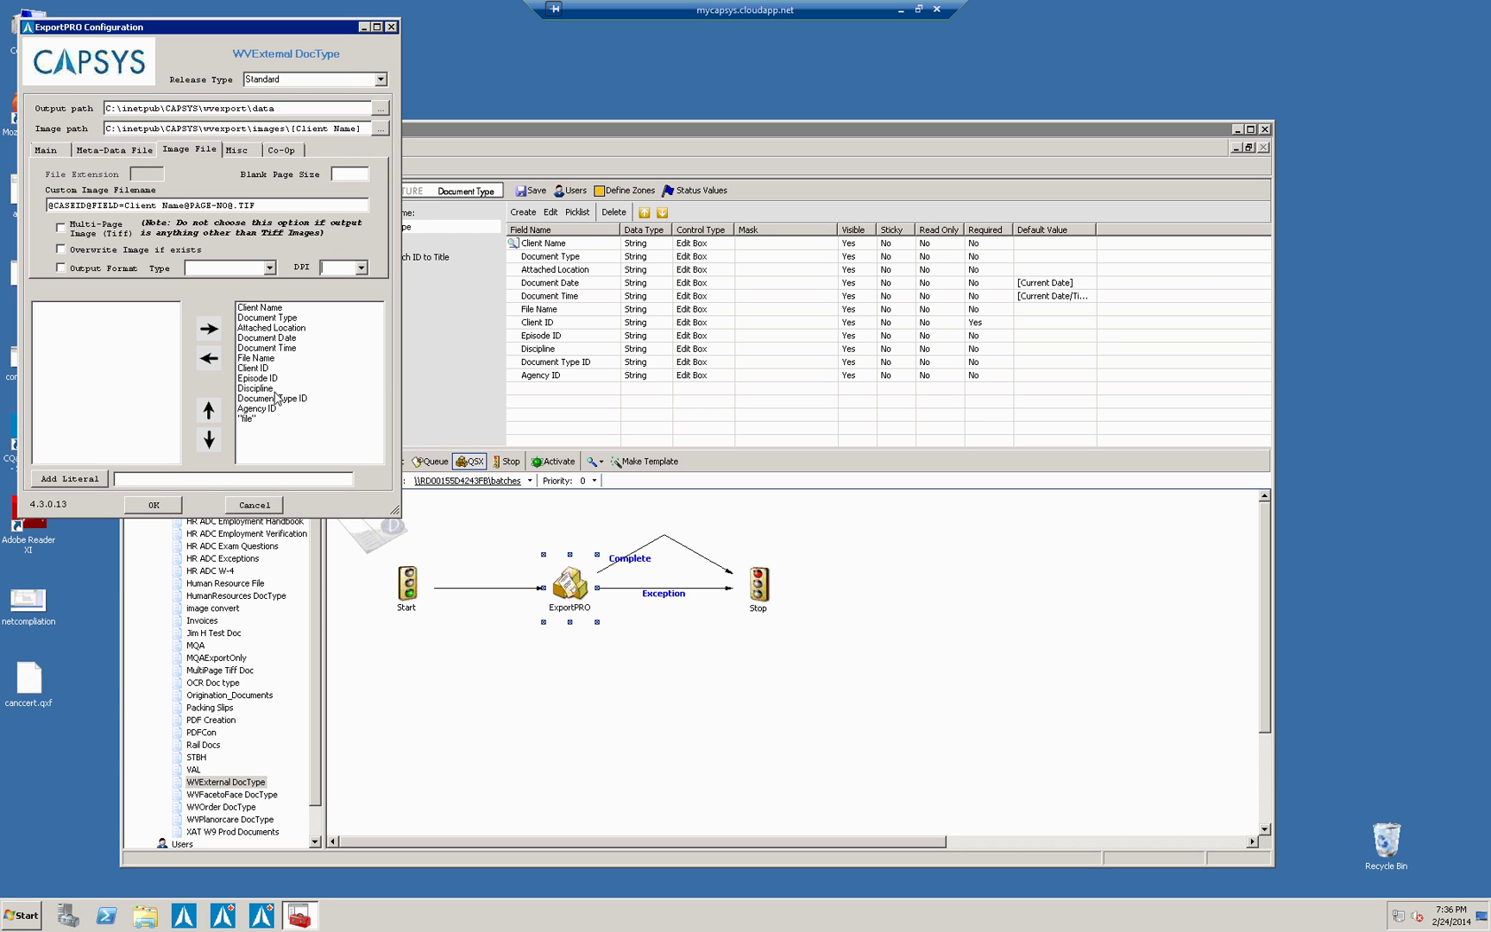
pyautogui.click(254, 505)
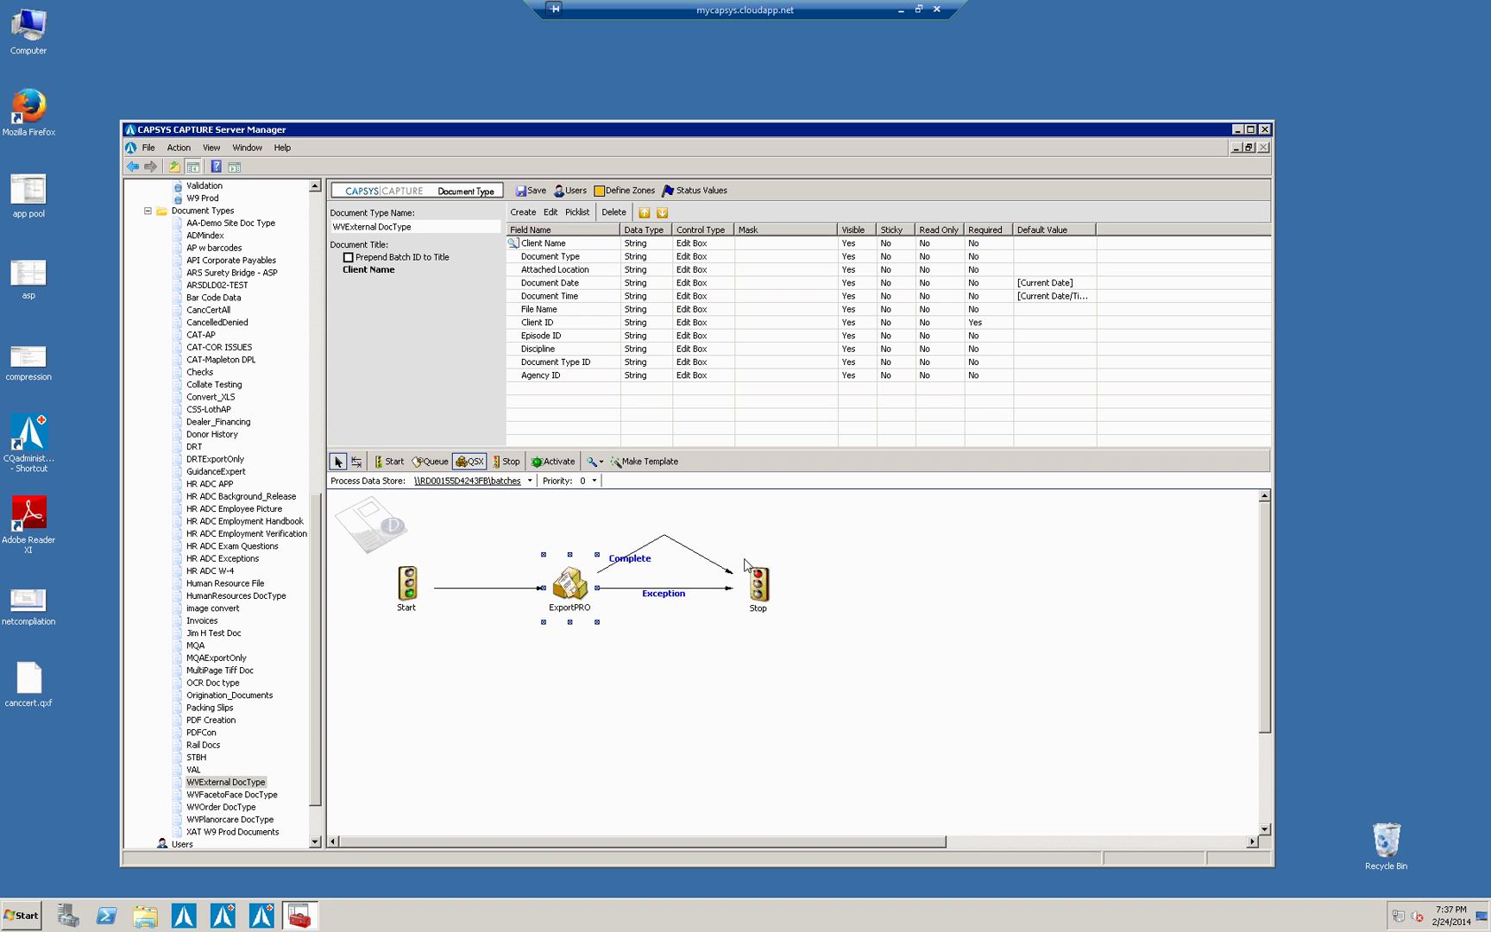
# Activate the WVExternal DocType process, updating its active process map version, and acknowledge the completion
pyautogui.click(543, 465)
pyautogui.click(556, 466)
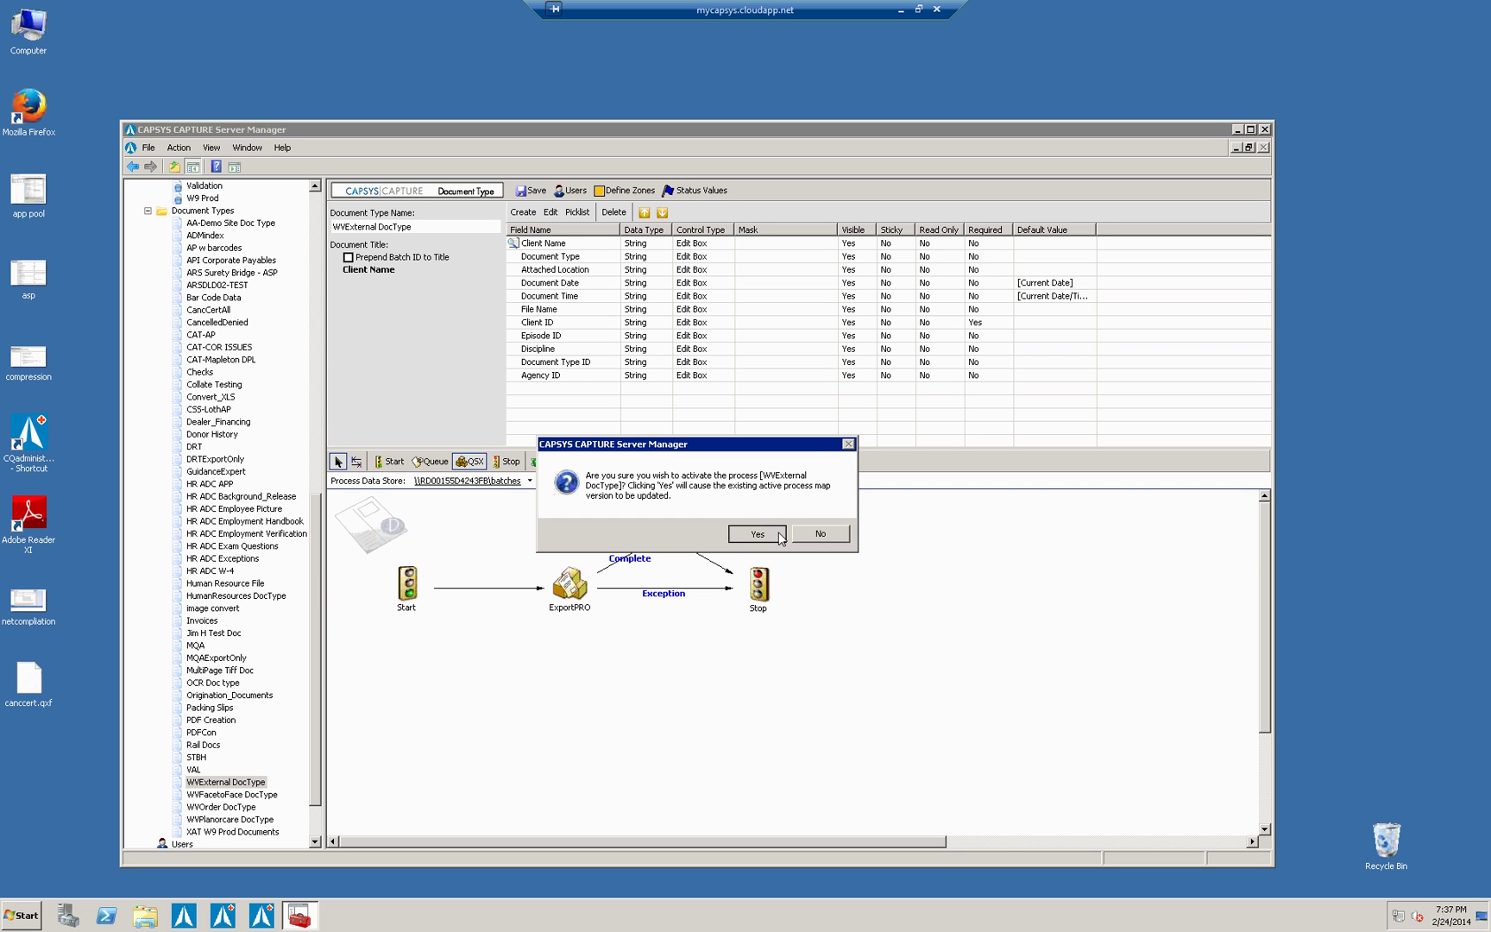
pyautogui.click(775, 535)
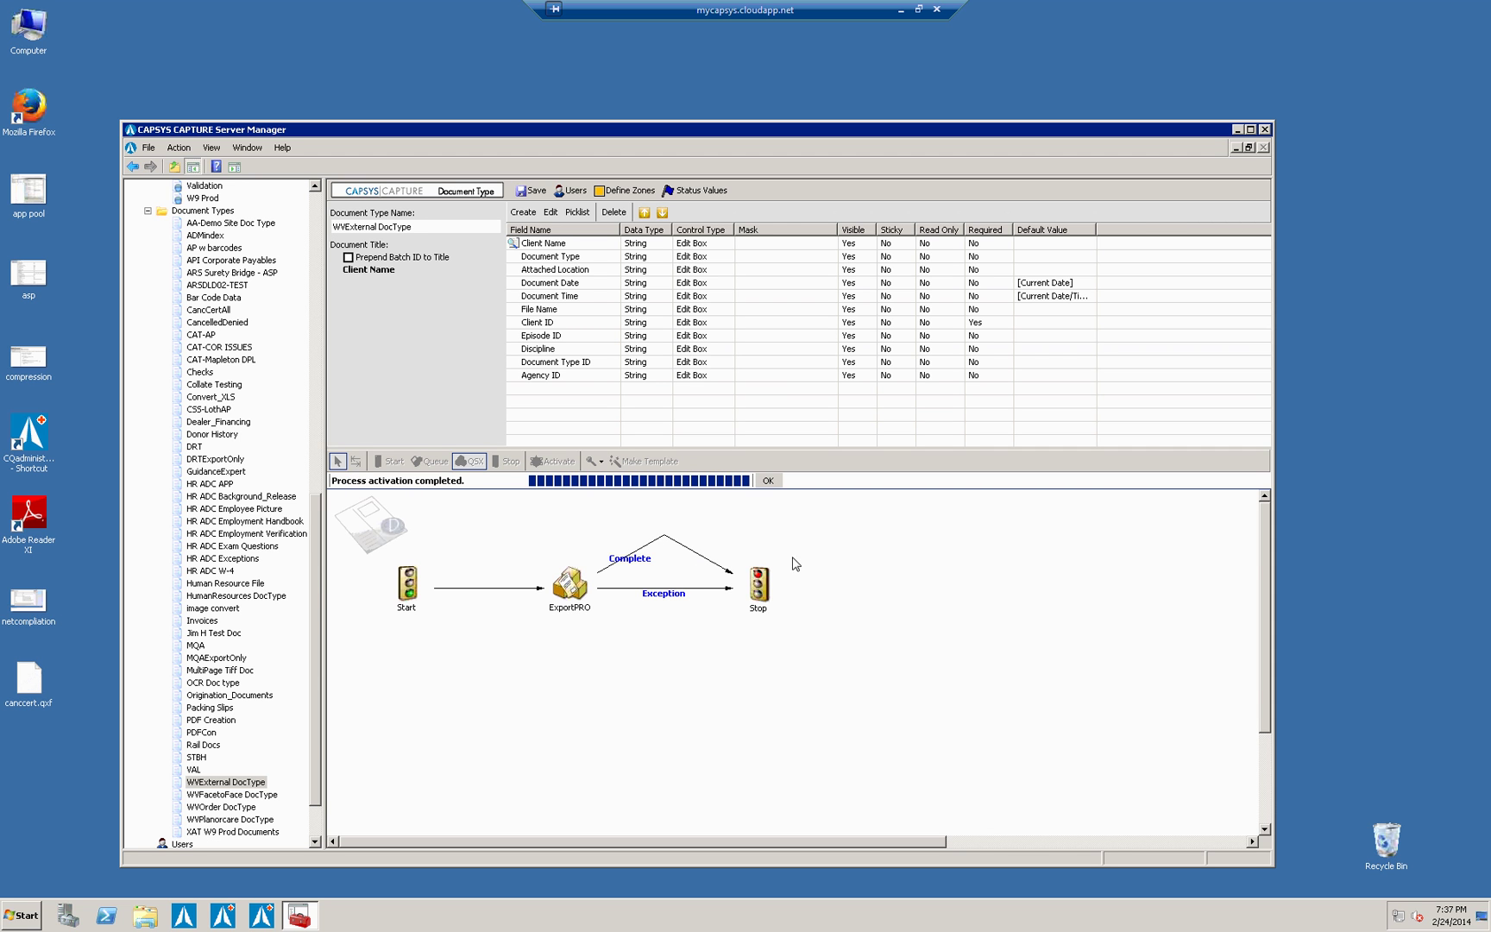
pyautogui.click(769, 481)
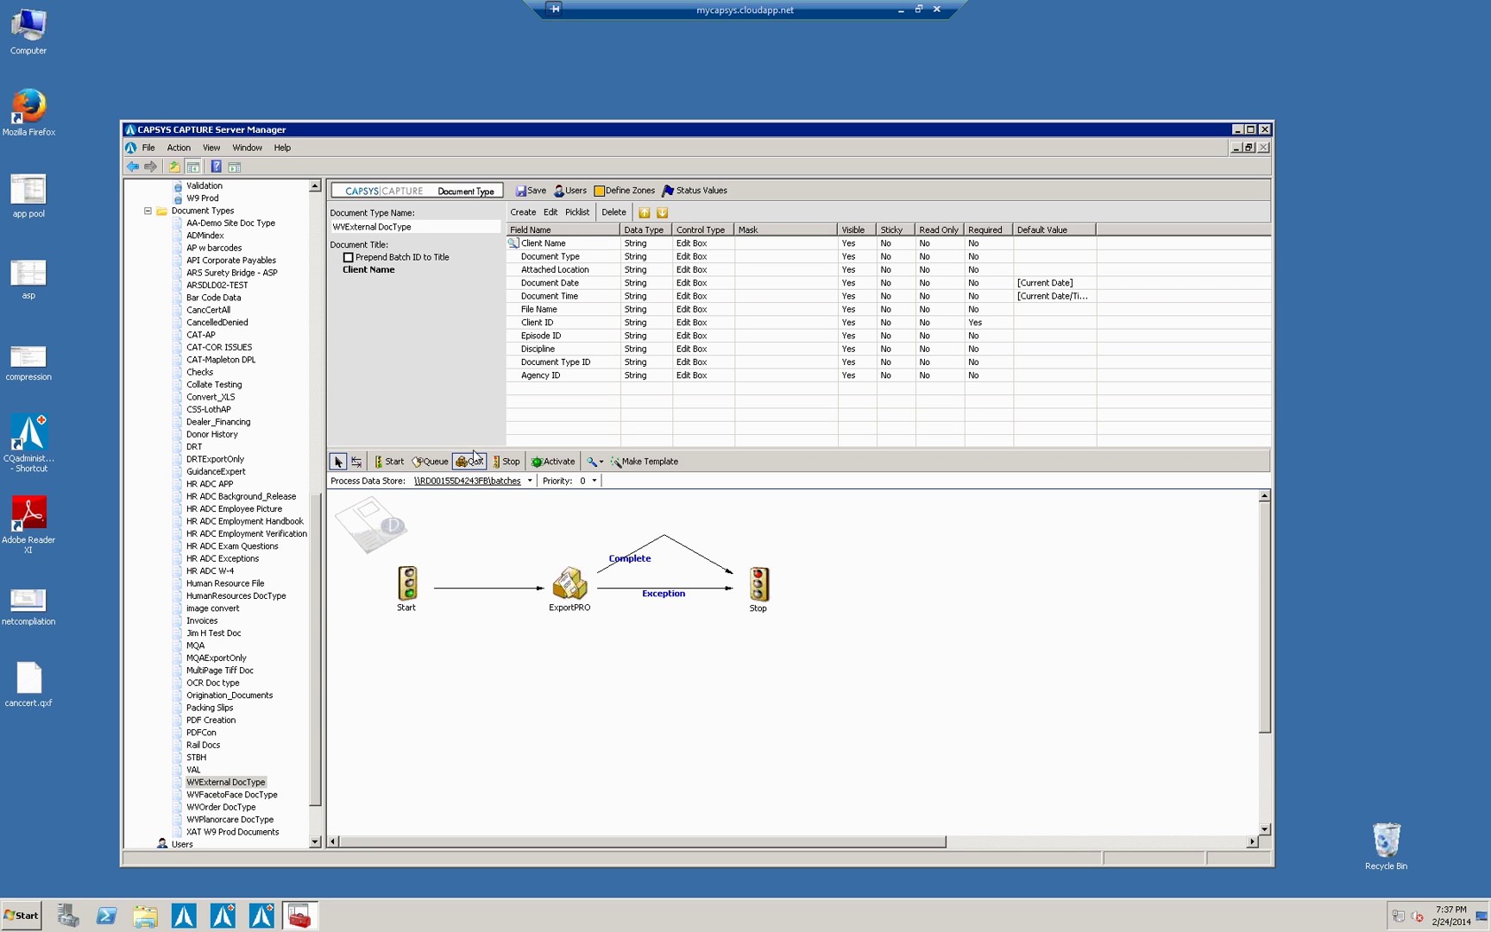
# Create a new empty batch profile named WV under Batch Profiles using the profile wizard
pyautogui.click(316, 202)
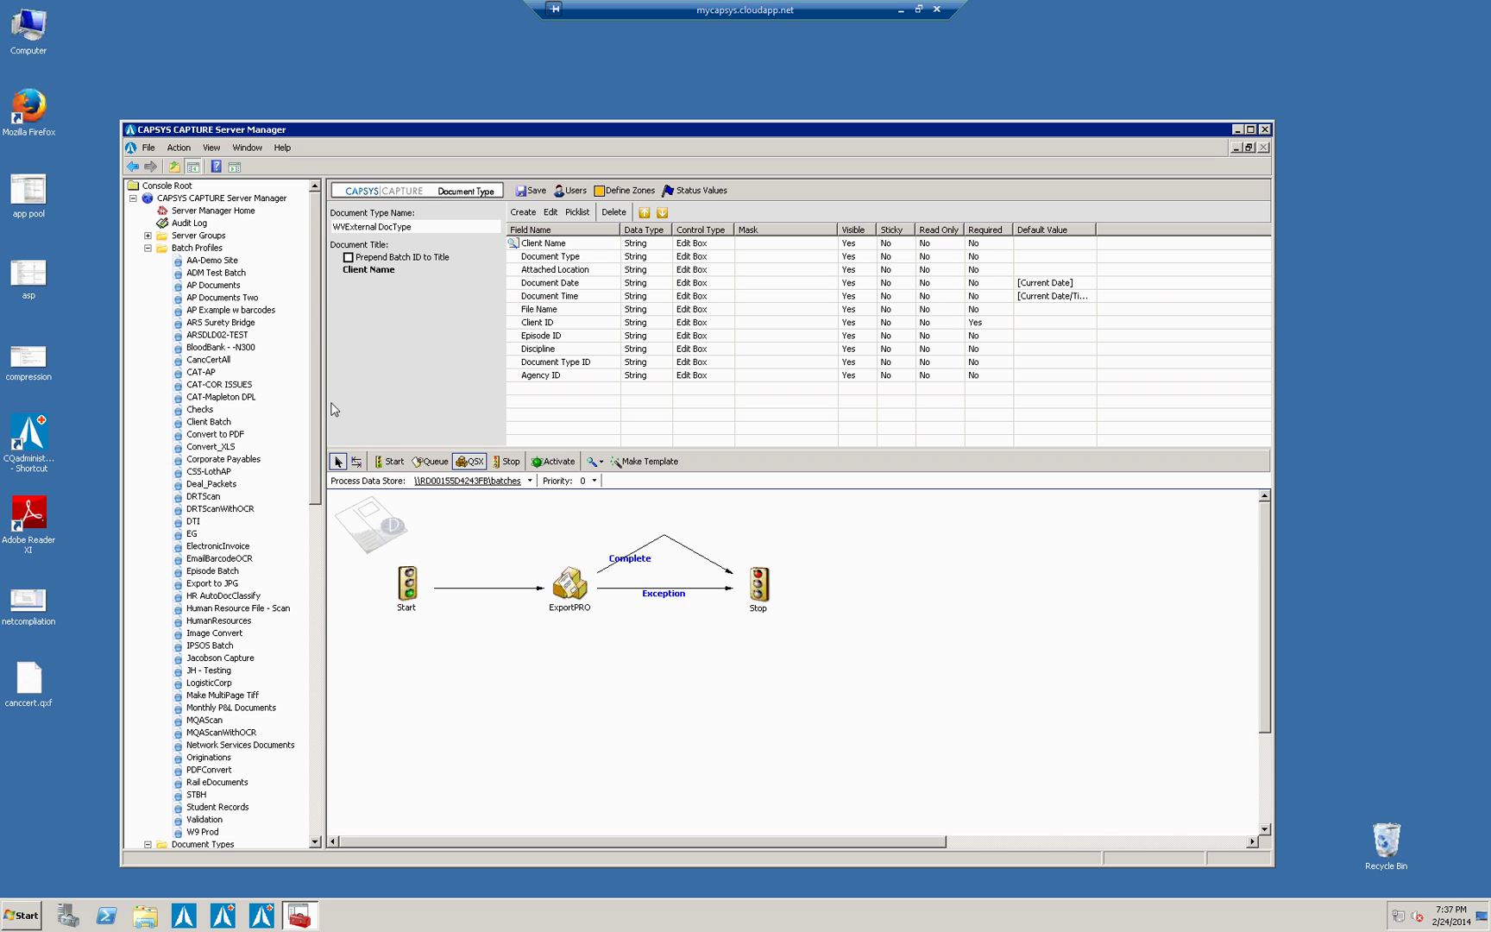
pyautogui.click(191, 248)
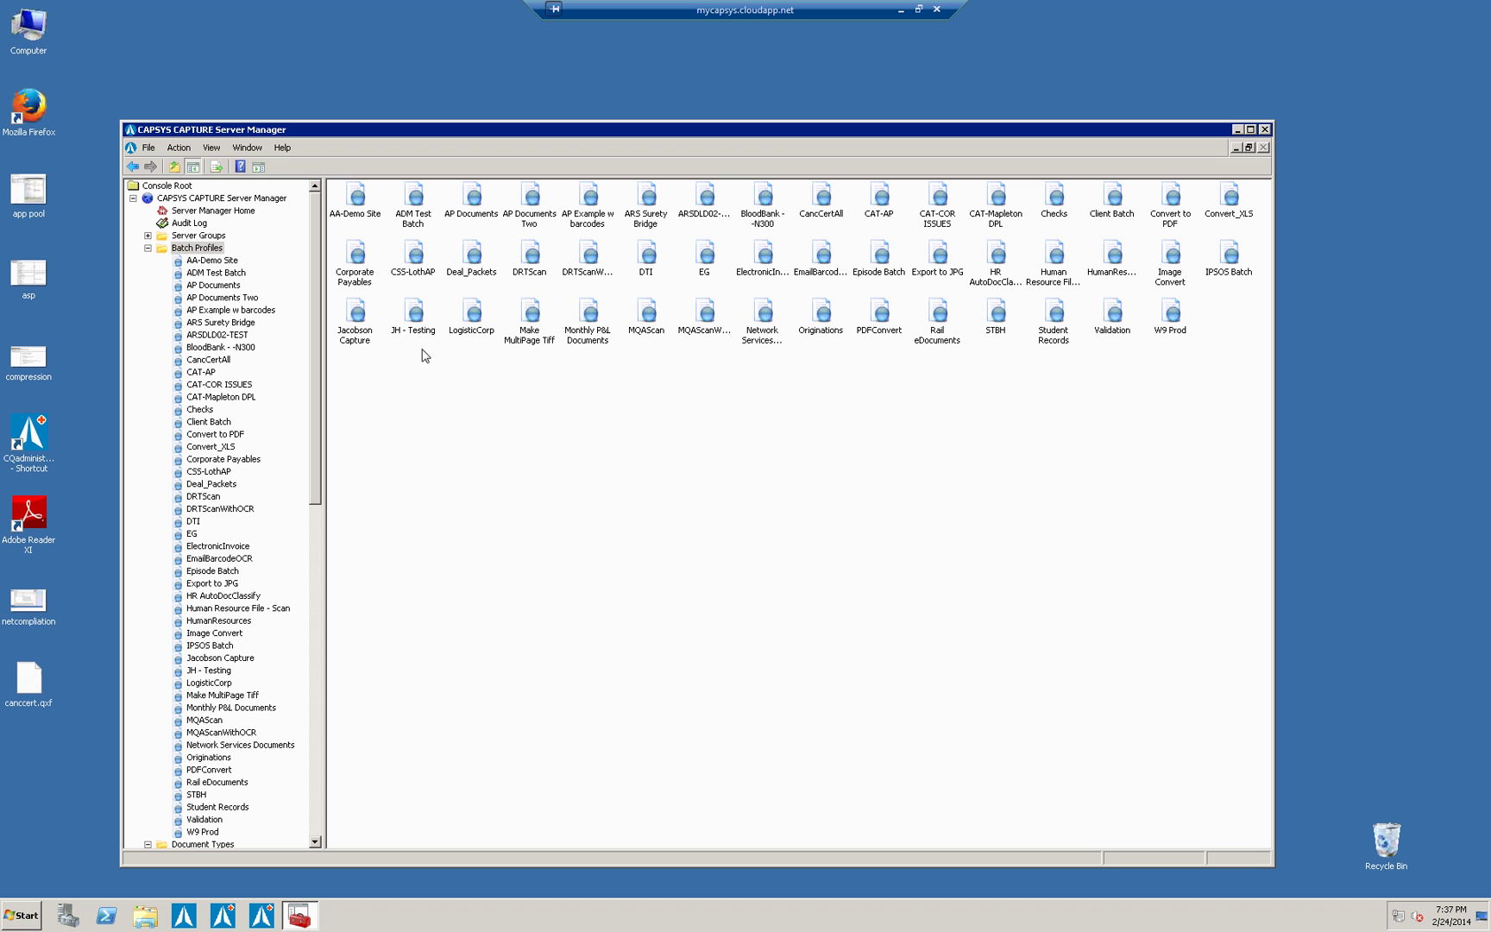
pyautogui.rightClick(195, 248)
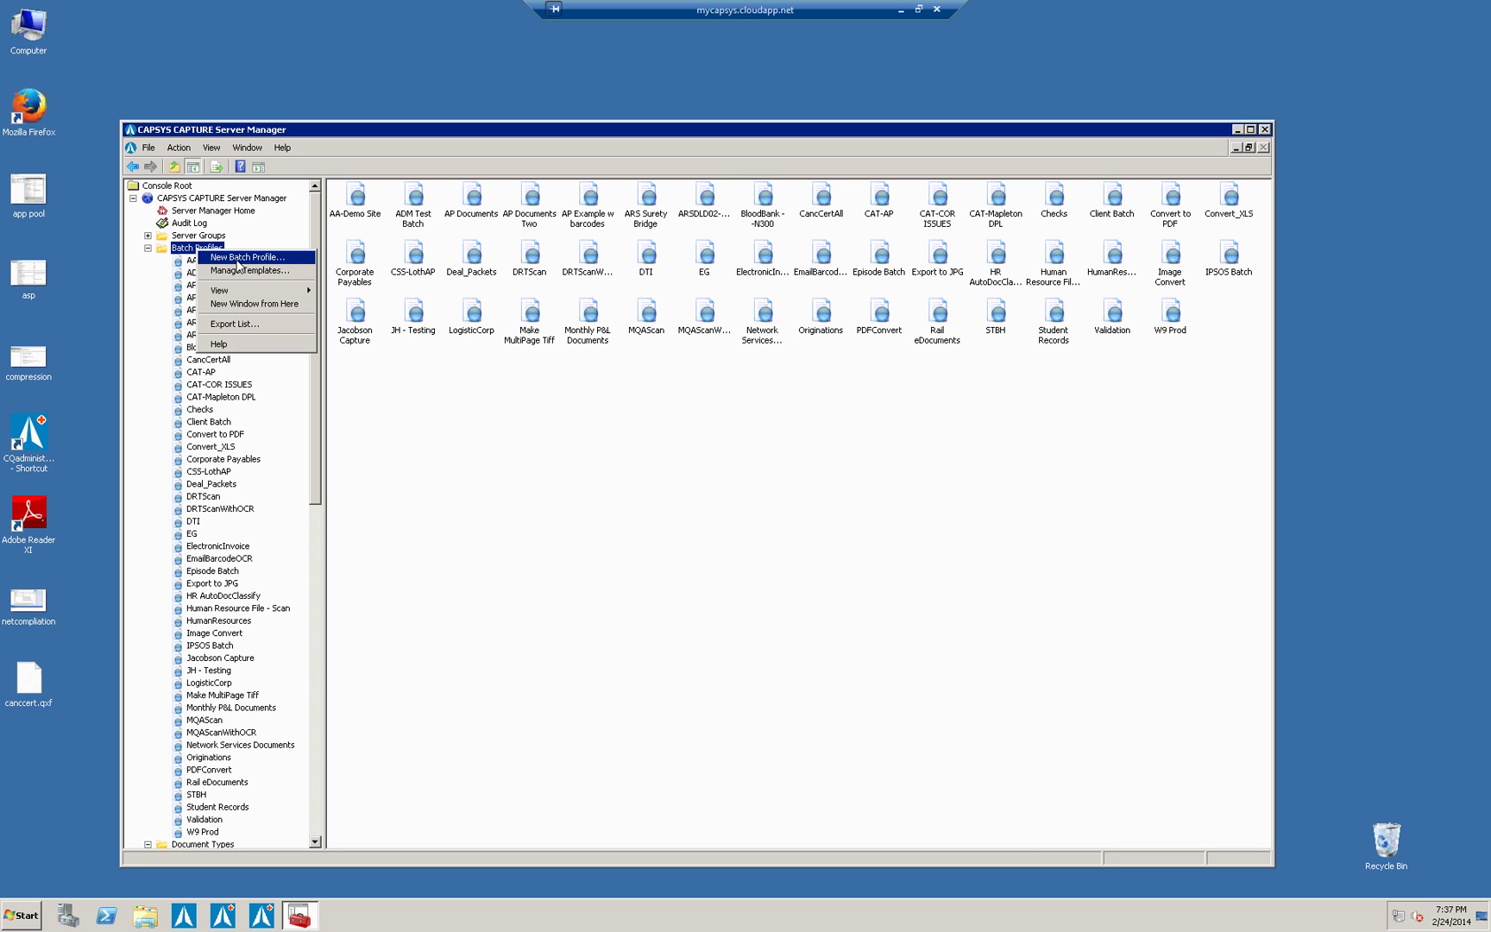
pyautogui.click(237, 259)
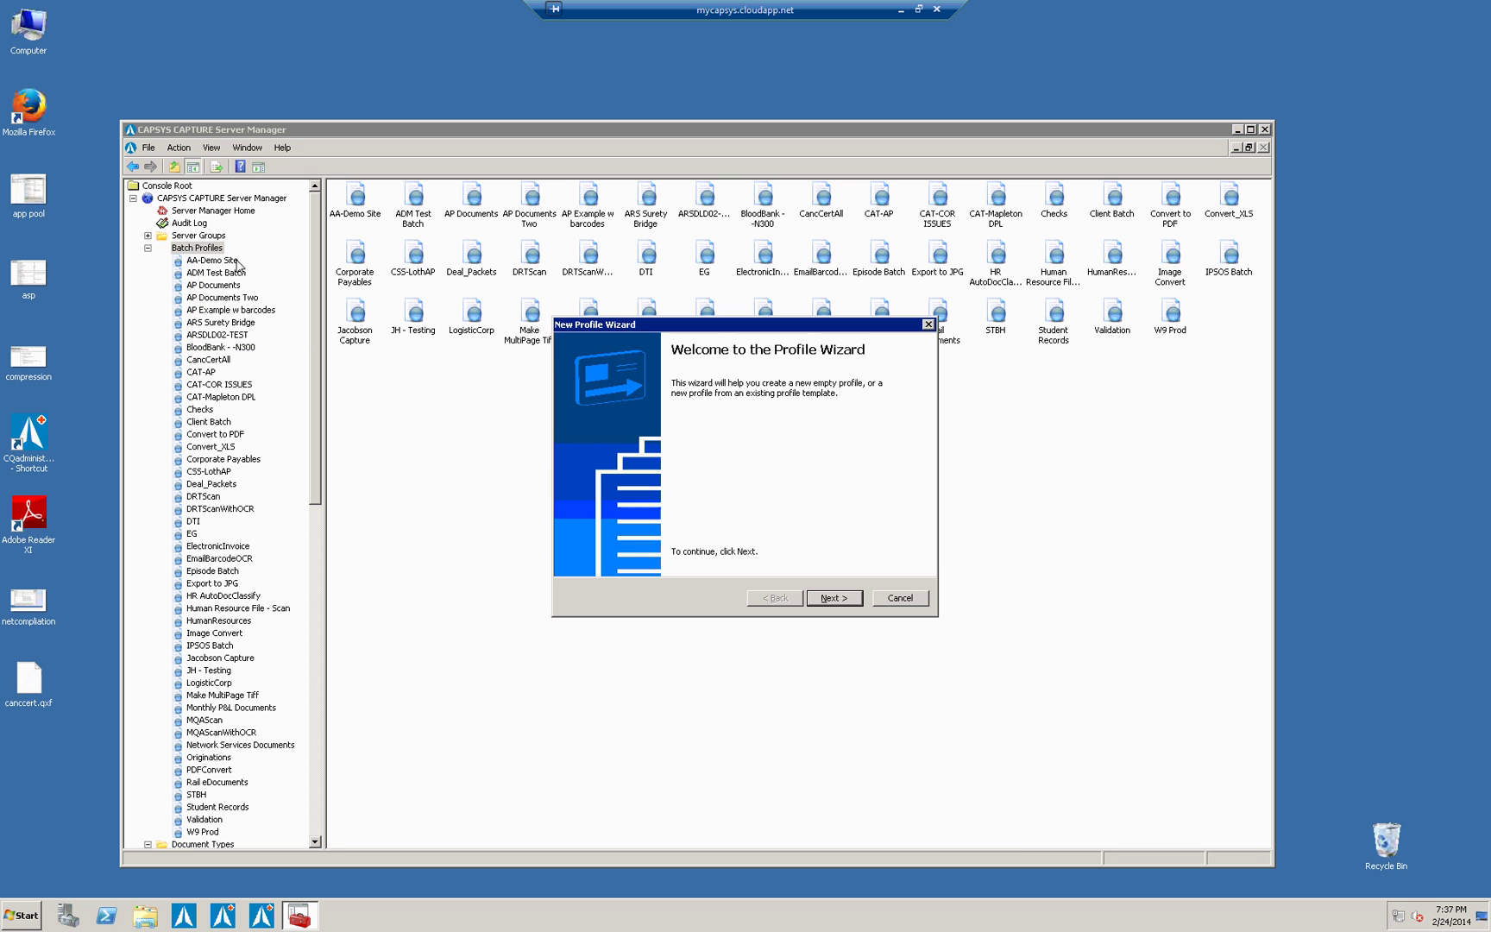
pyautogui.click(833, 598)
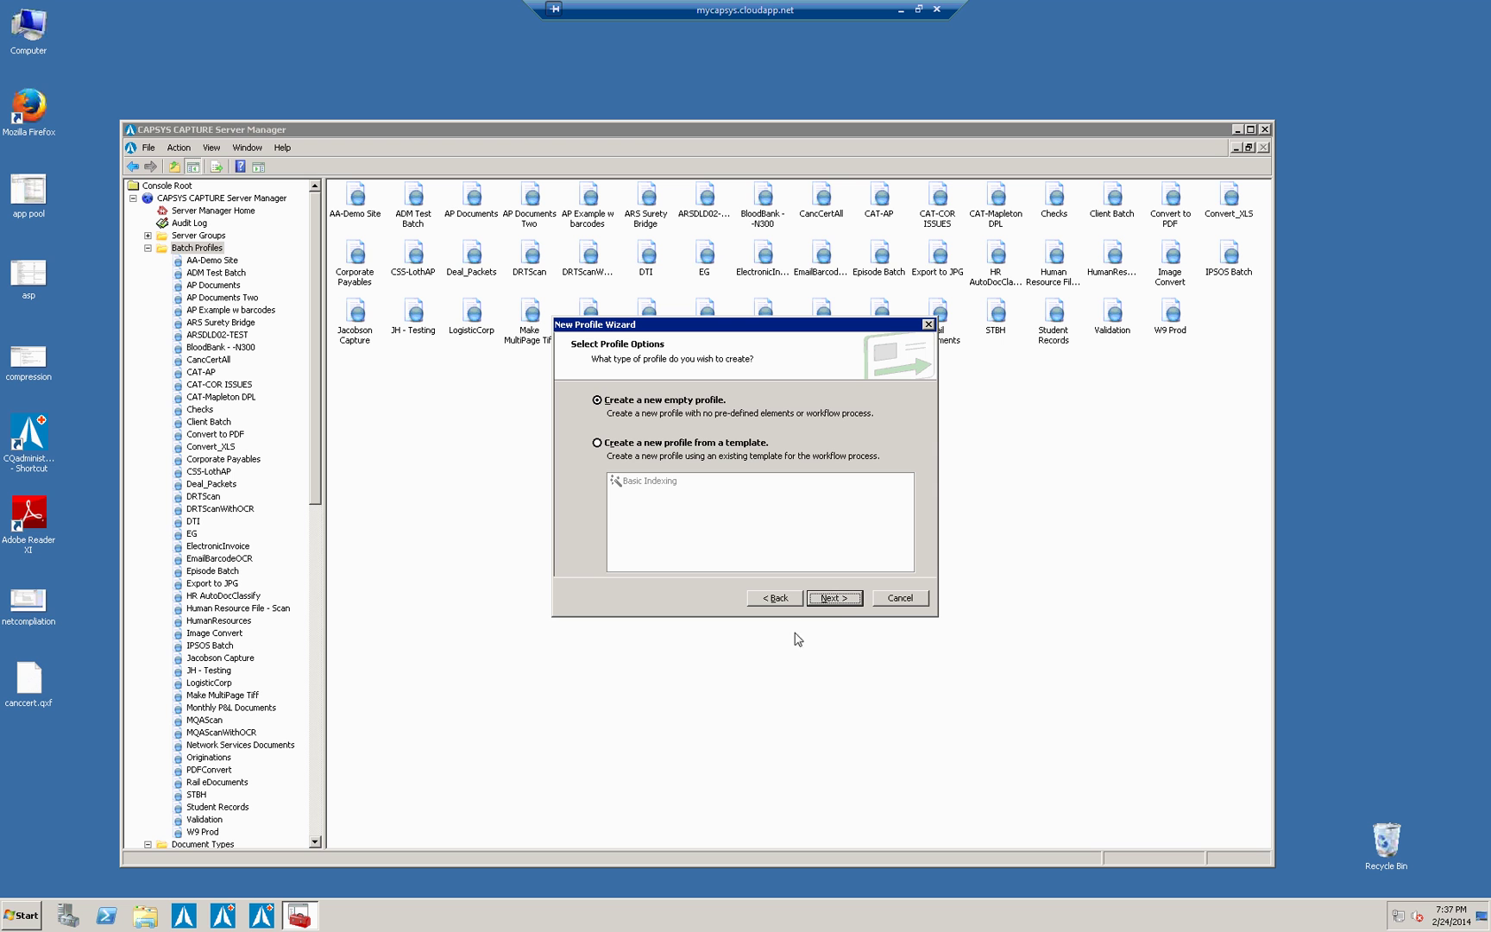
pyautogui.click(835, 599)
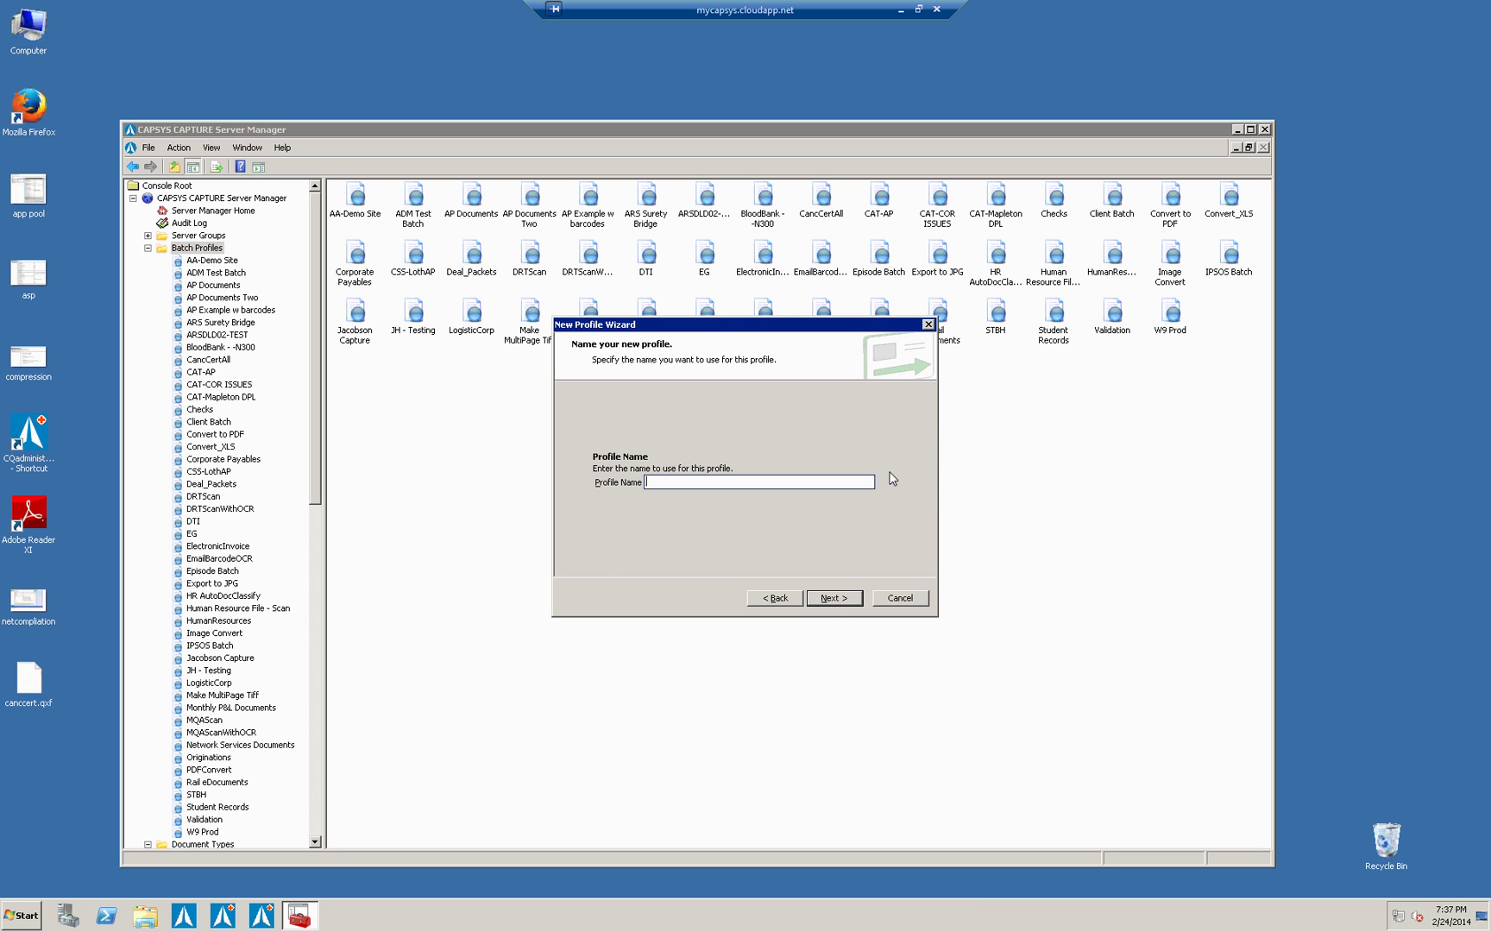
pyautogui.write('WV')
pyautogui.press('Return')
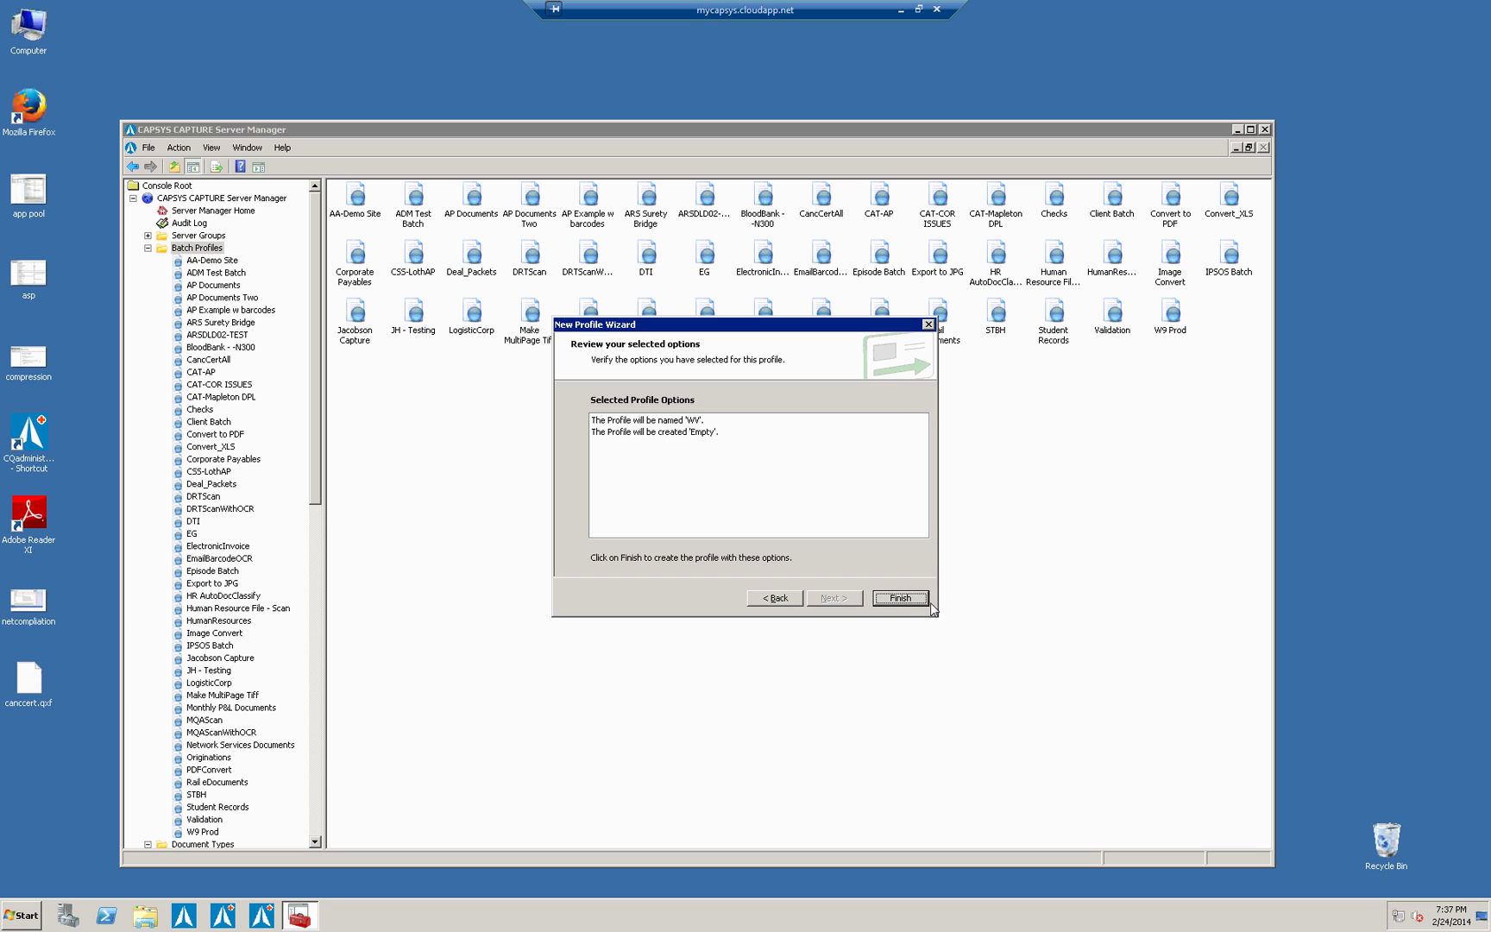
pyautogui.click(902, 598)
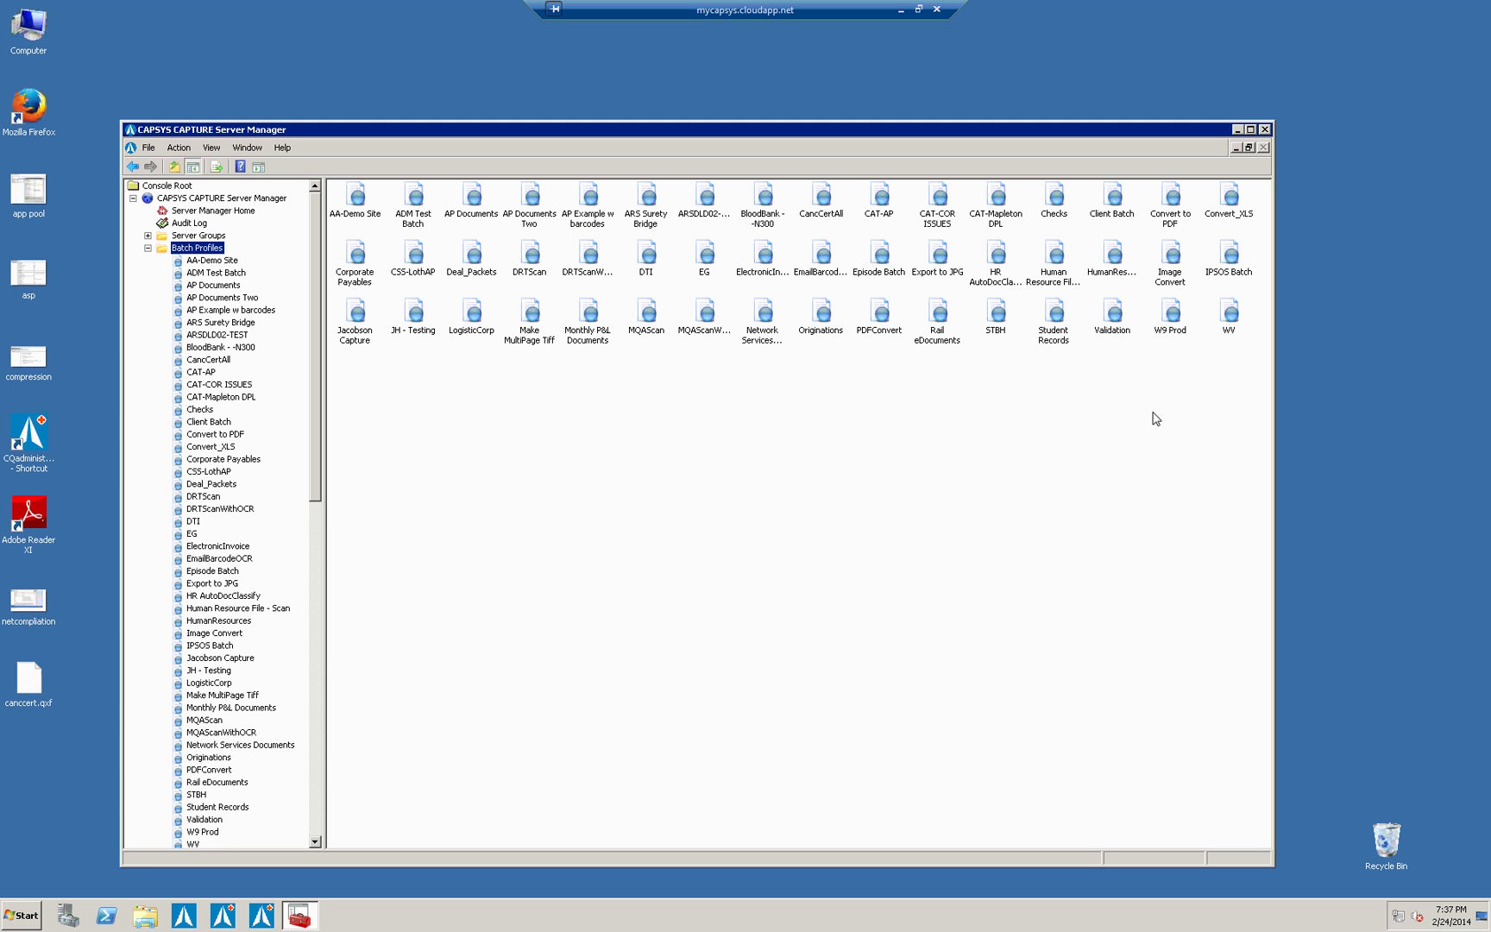
# Open the WV batch profile and place a Start and a Stop element on its process map
pyautogui.moveTo(317, 488); pyautogui.dragTo(319, 652)
pyautogui.click(195, 496)
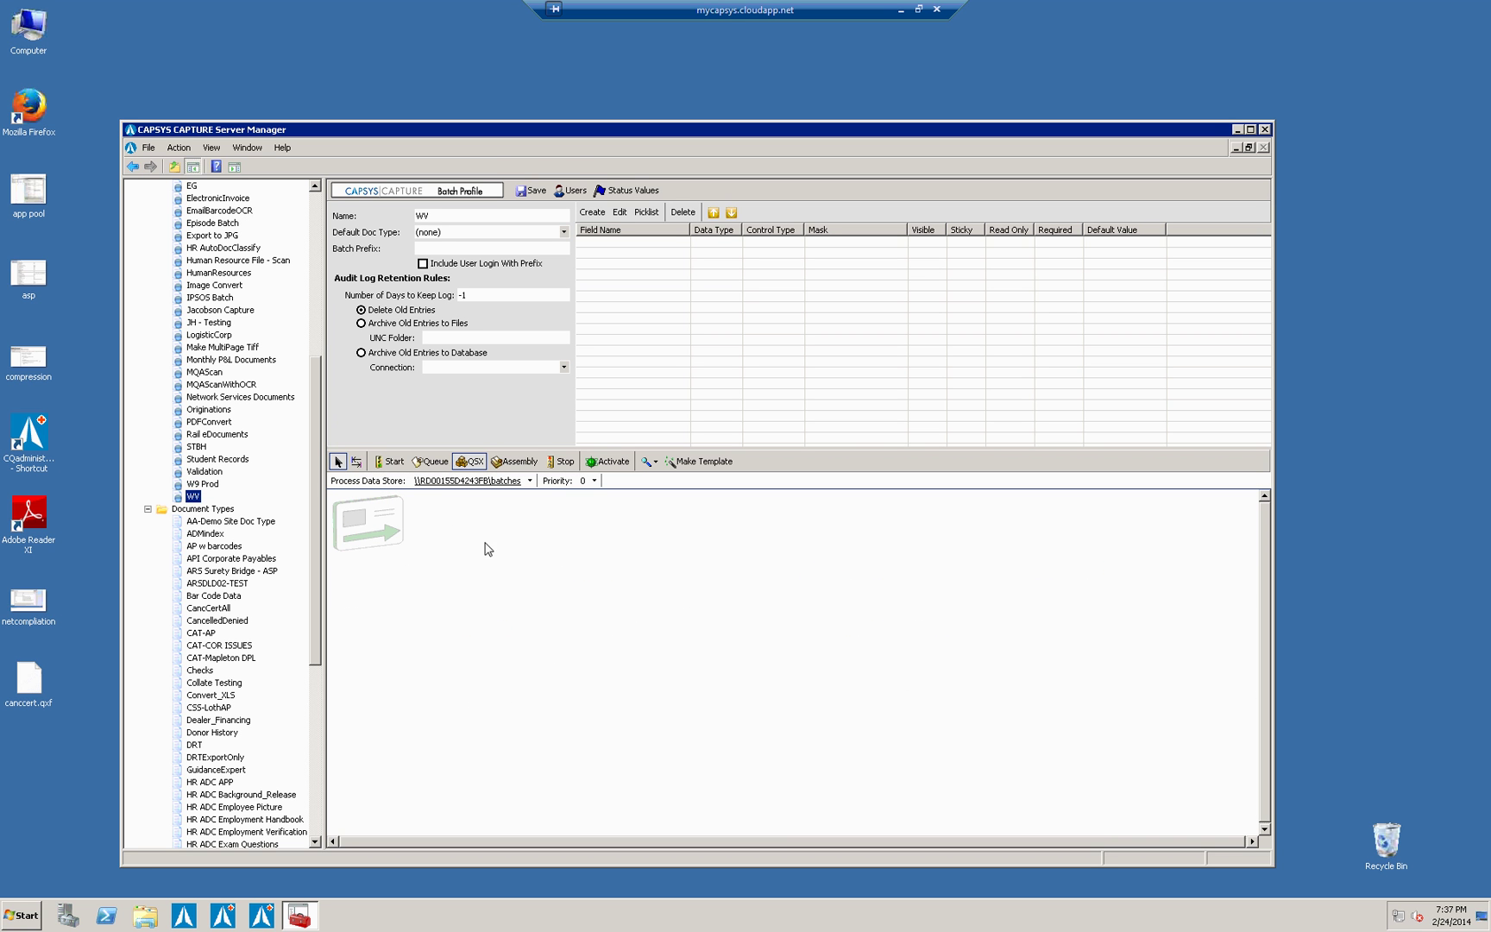
pyautogui.click(393, 464)
pyautogui.click(440, 641)
pyautogui.click(561, 460)
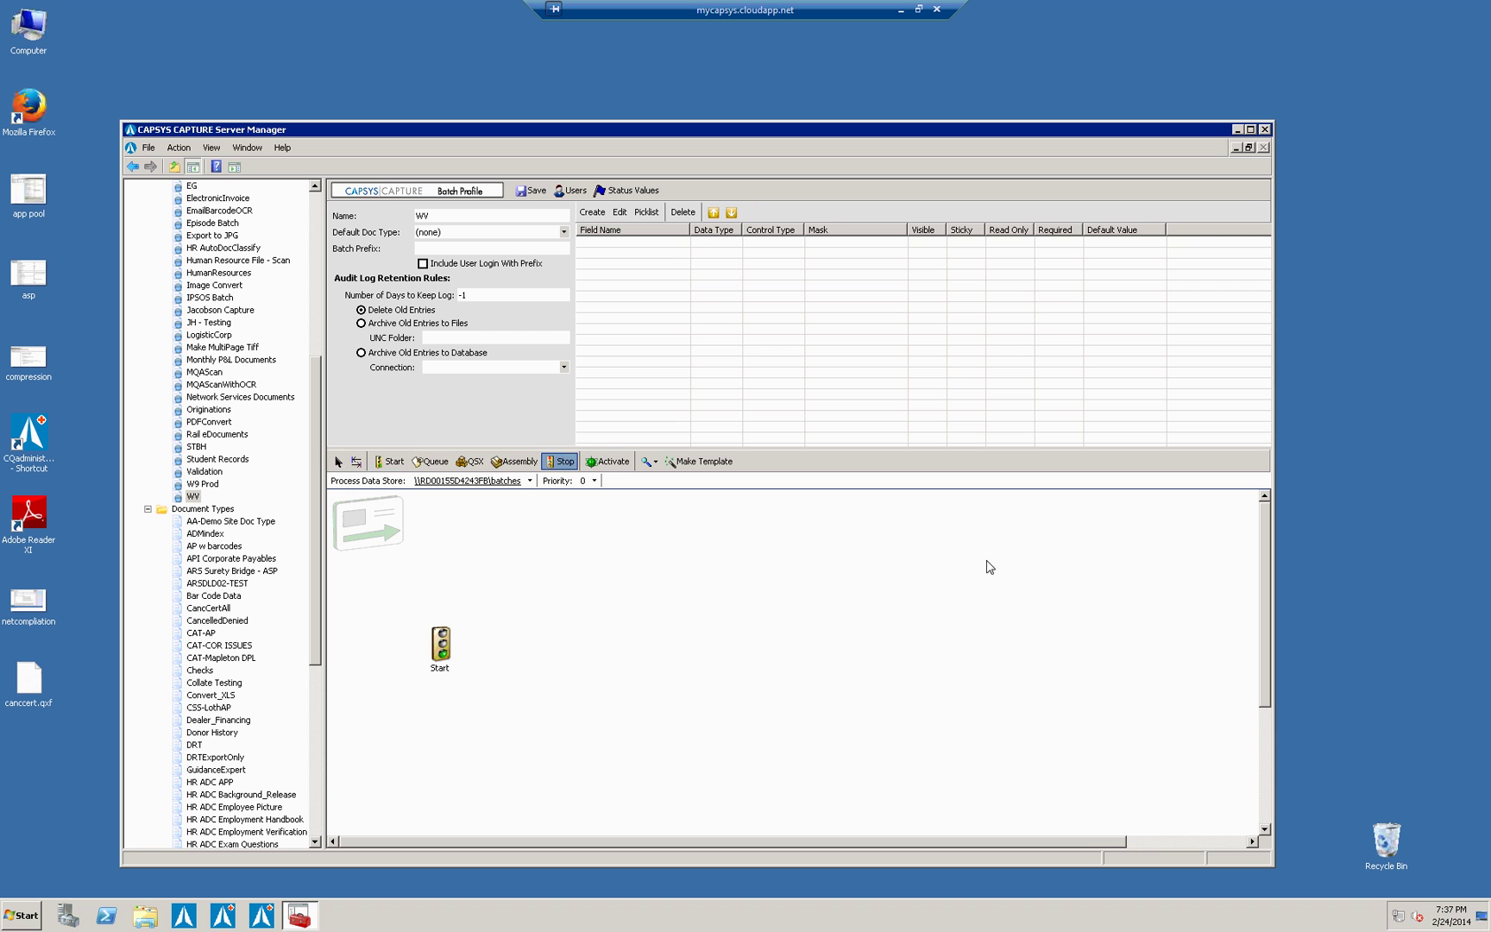
pyautogui.click(956, 608)
# Add the Image Cleanup .NET QSX module beside the Start element on the process map
pyautogui.click(470, 460)
pyautogui.click(536, 634)
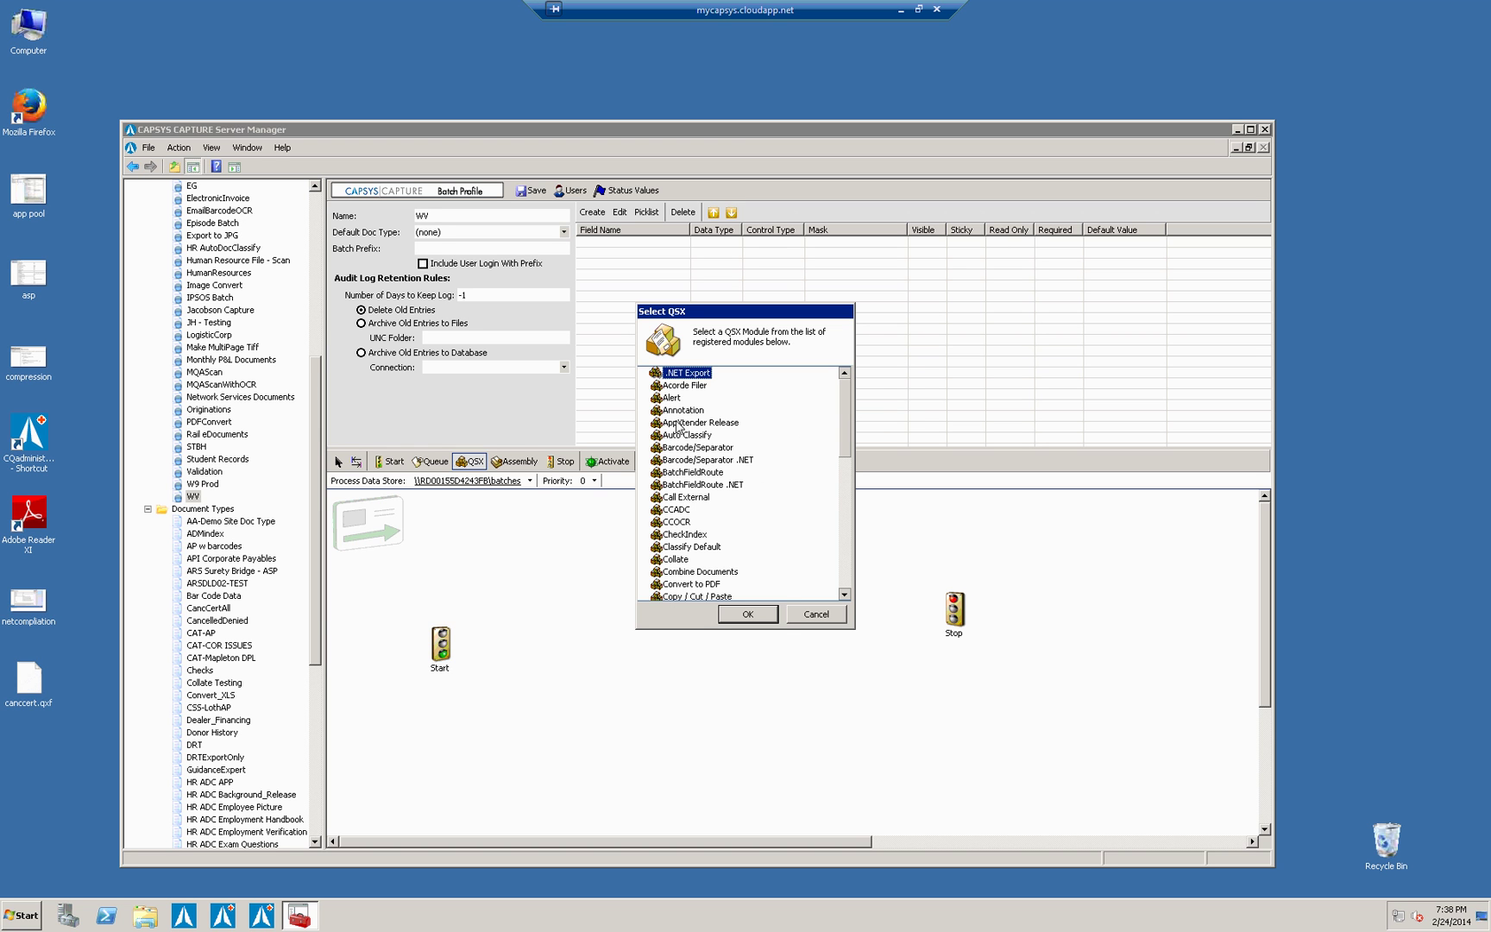
pyautogui.click(846, 571)
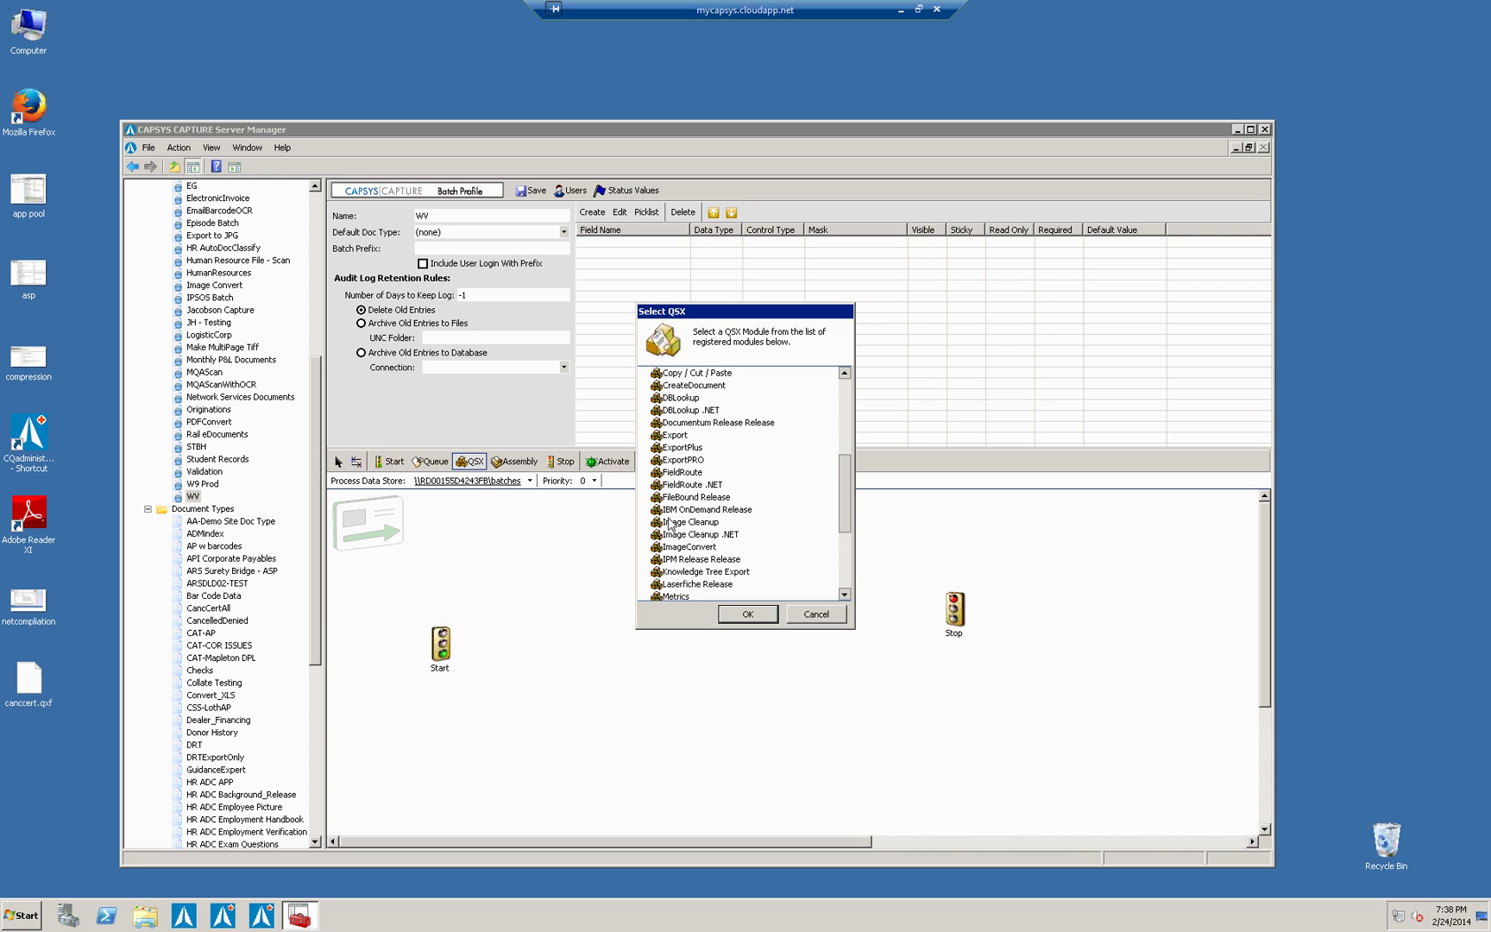
pyautogui.doubleClick(690, 541)
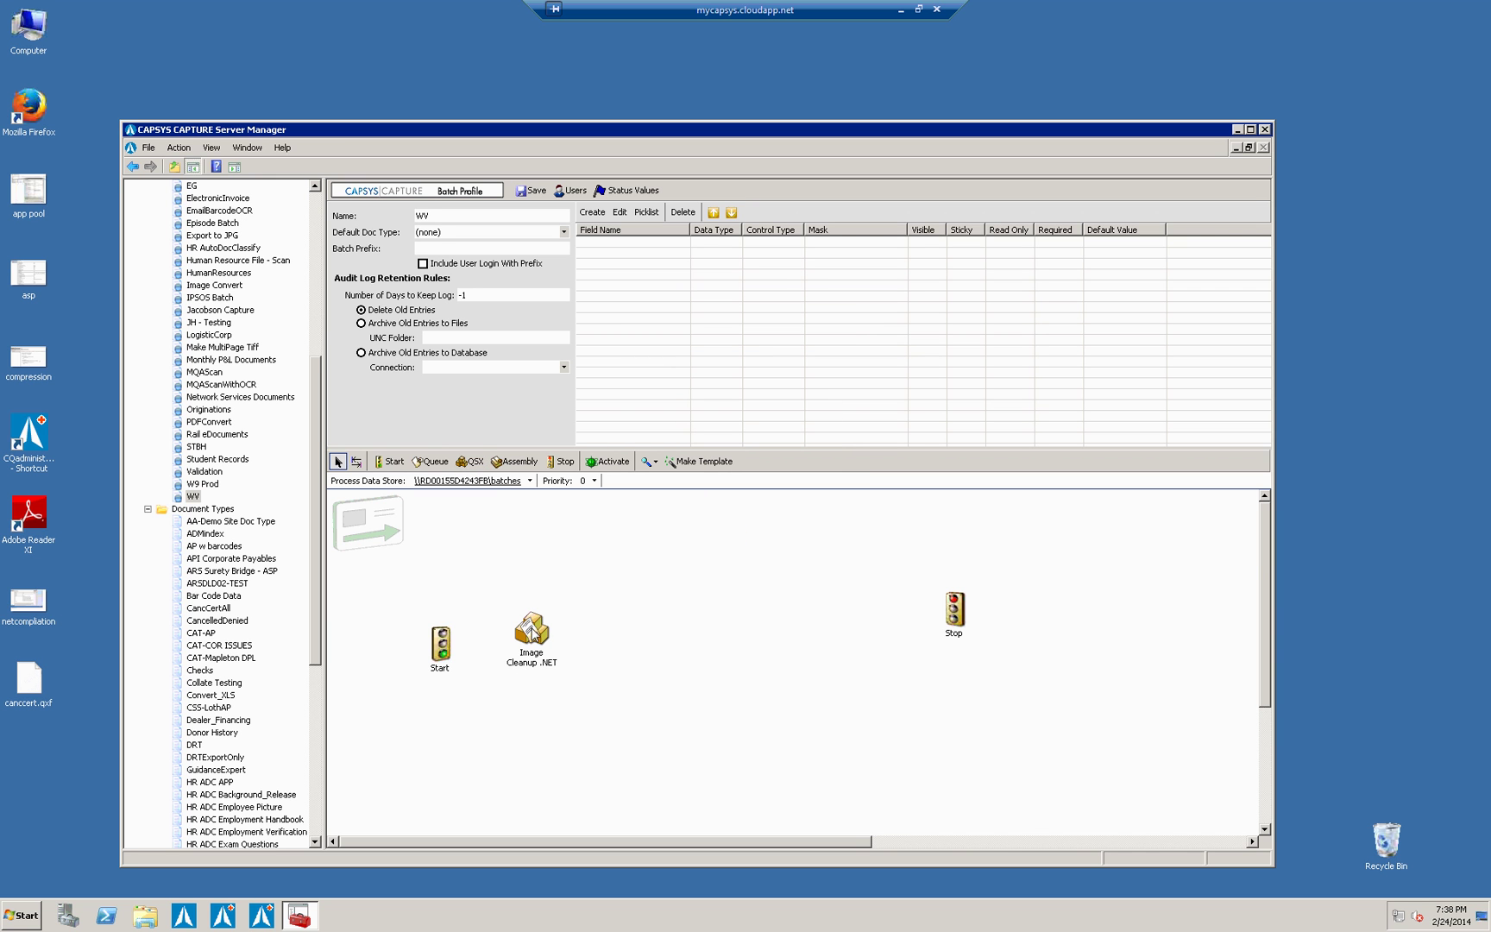
# Add the Barcode/Separator .NET QSX module after Image Cleanup .NET on the process map
pyautogui.click(473, 462)
pyautogui.click(623, 597)
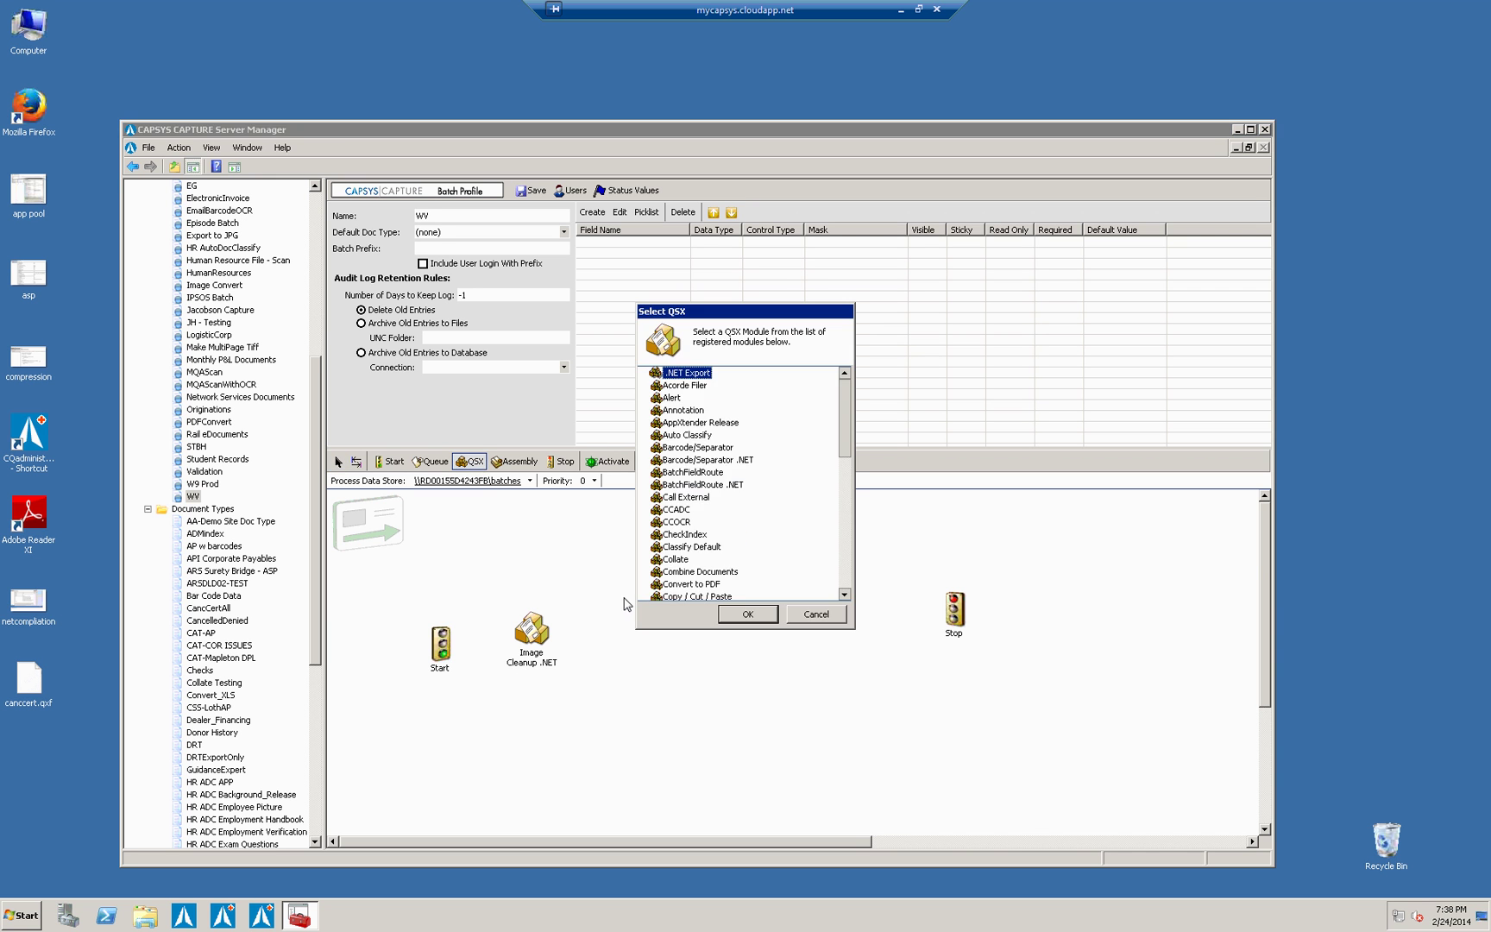
pyautogui.click(701, 459)
pyautogui.click(747, 614)
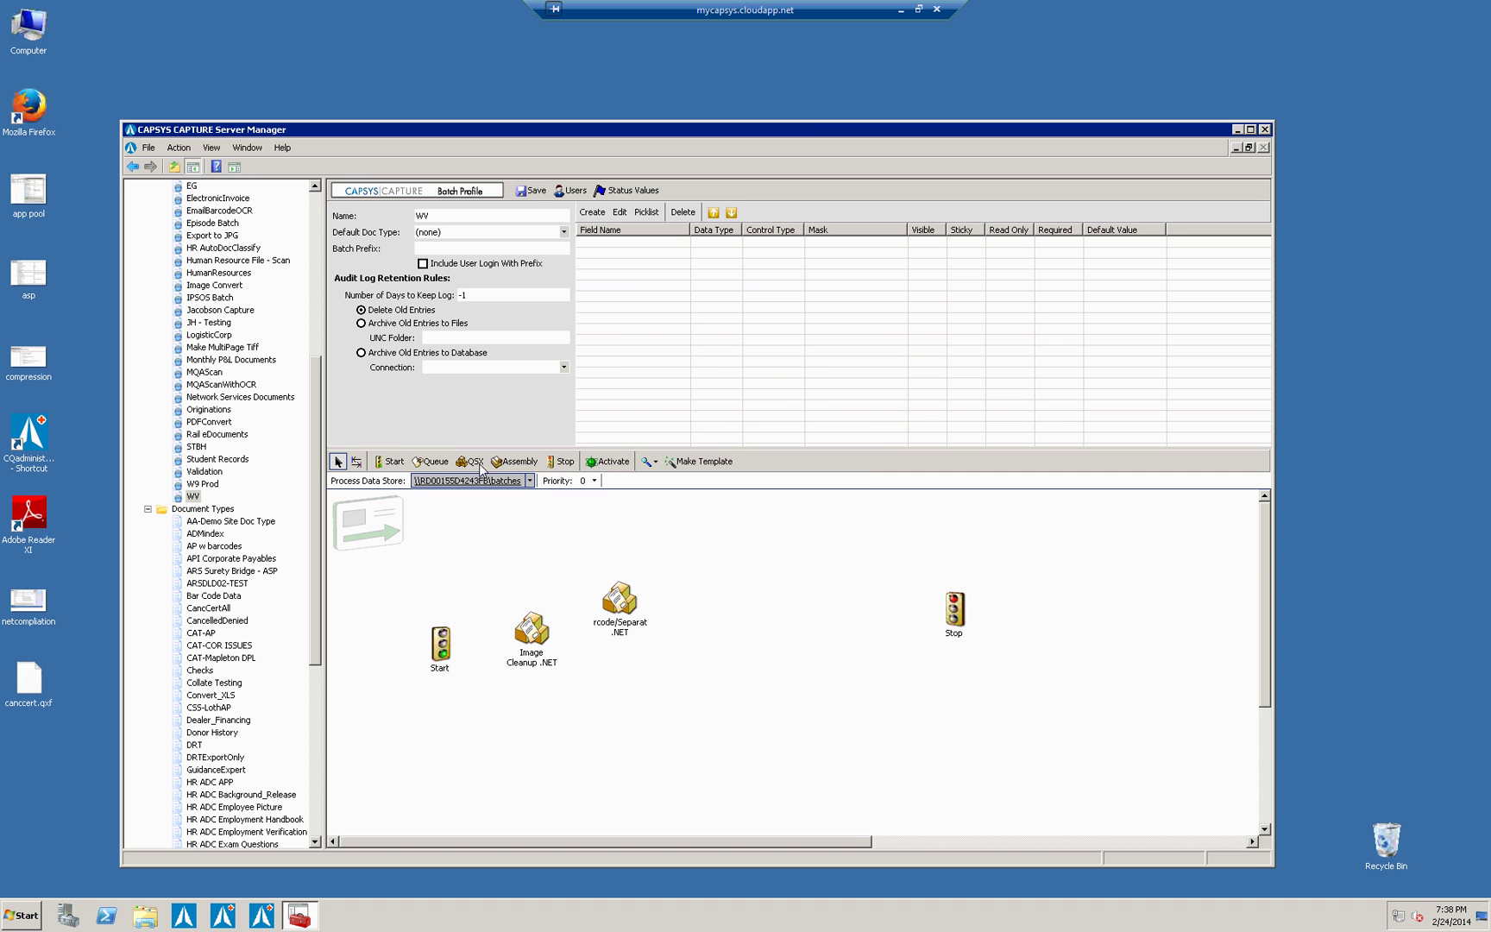
# Place a Queue after the Barcode/Separator .NET module and add the CCOCR QSX module following it
pyautogui.click(430, 461)
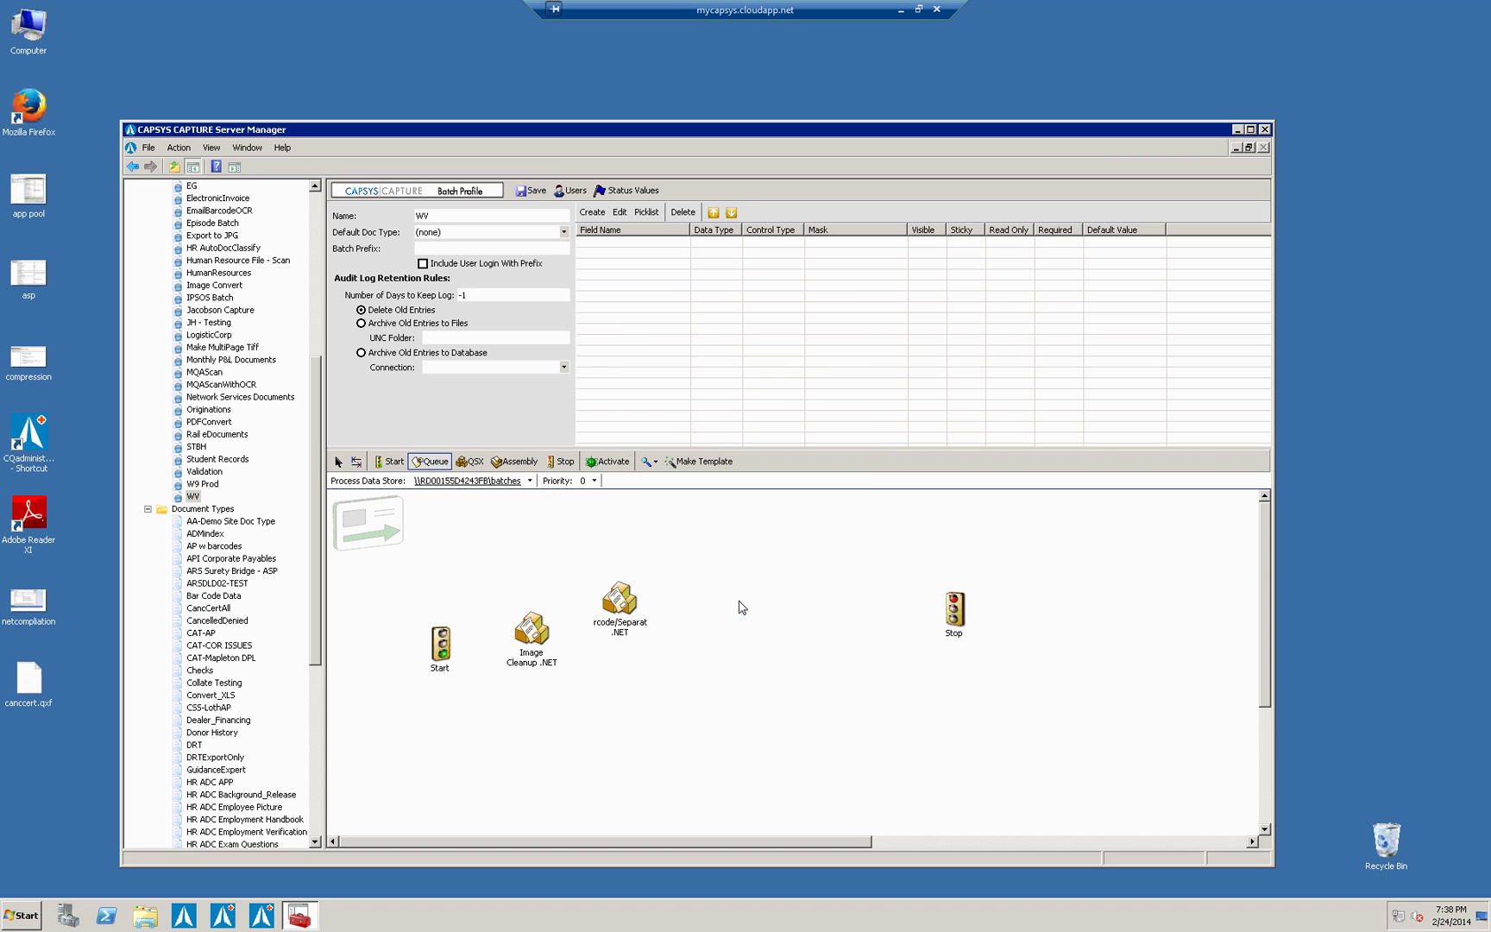
pyautogui.click(707, 597)
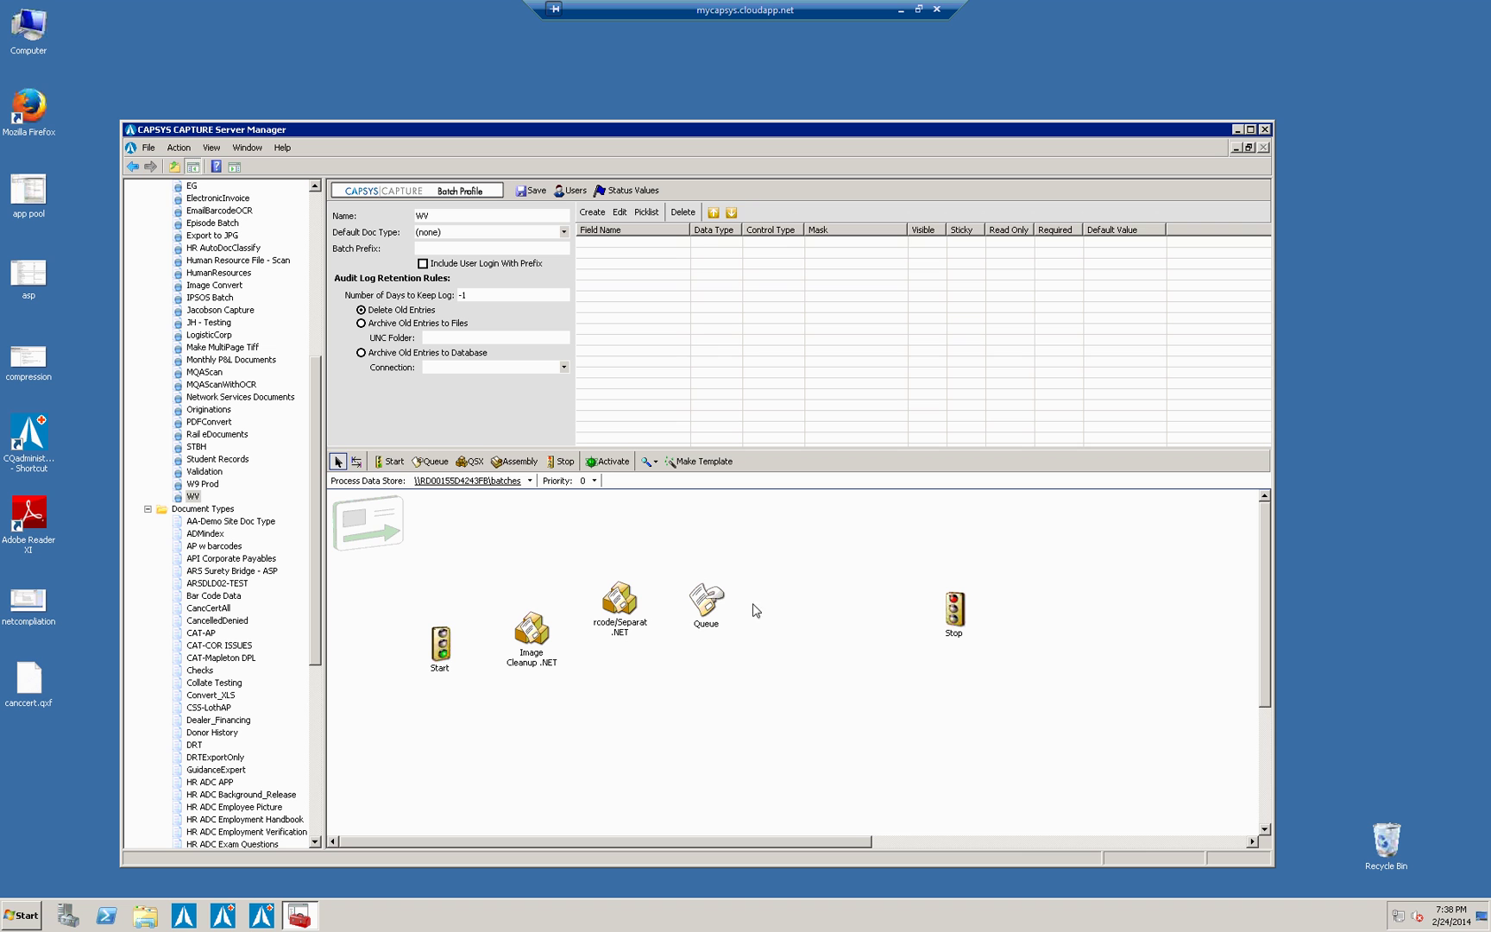
pyautogui.click(472, 463)
pyautogui.click(808, 593)
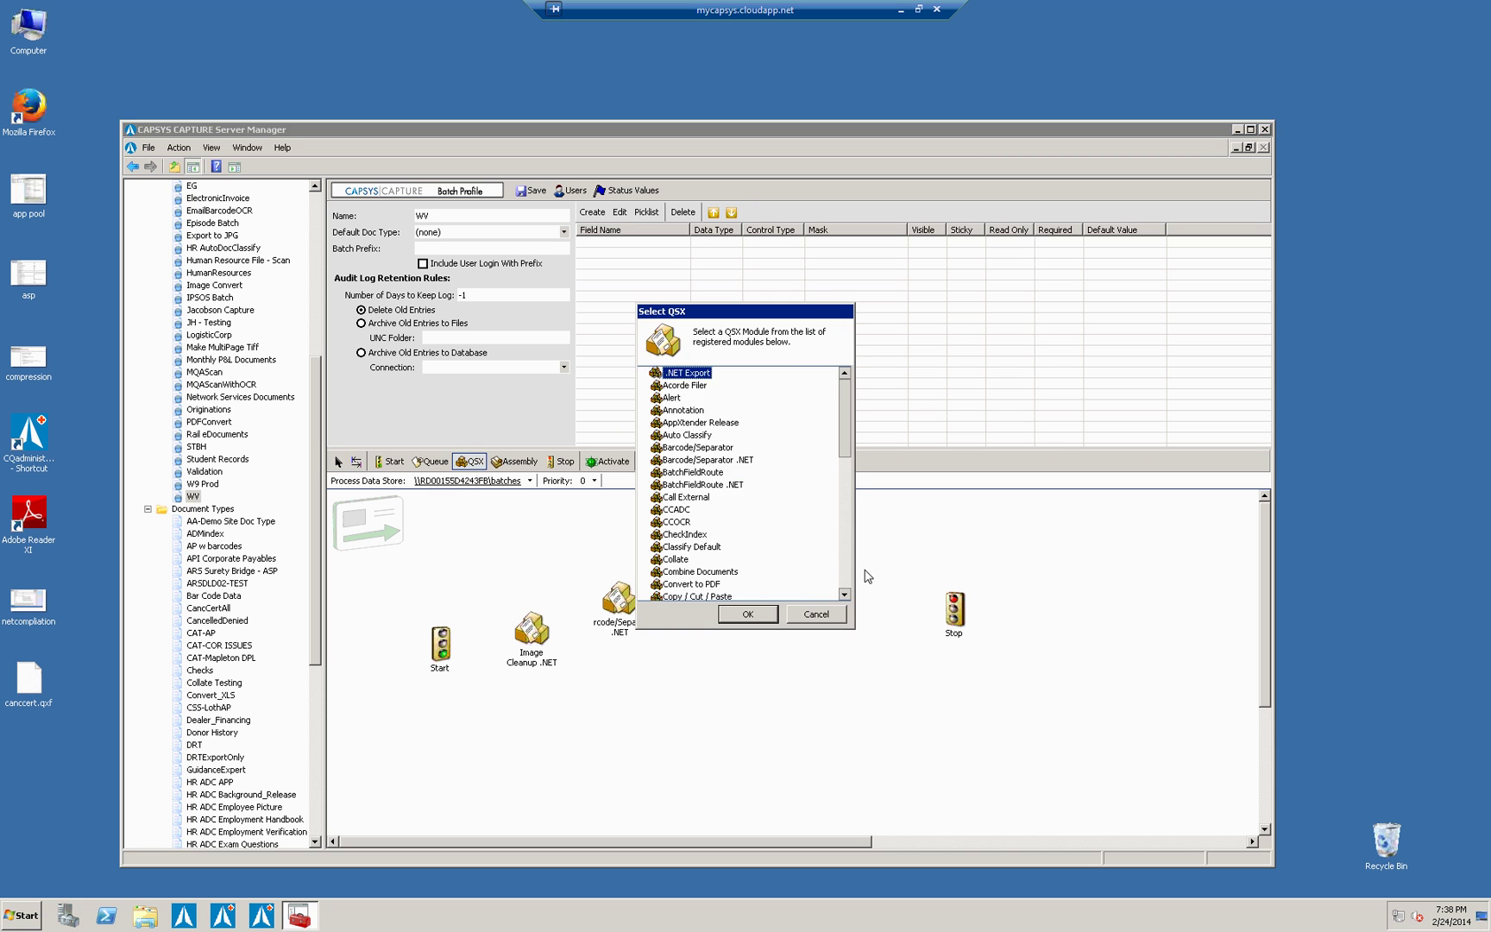
pyautogui.click(677, 522)
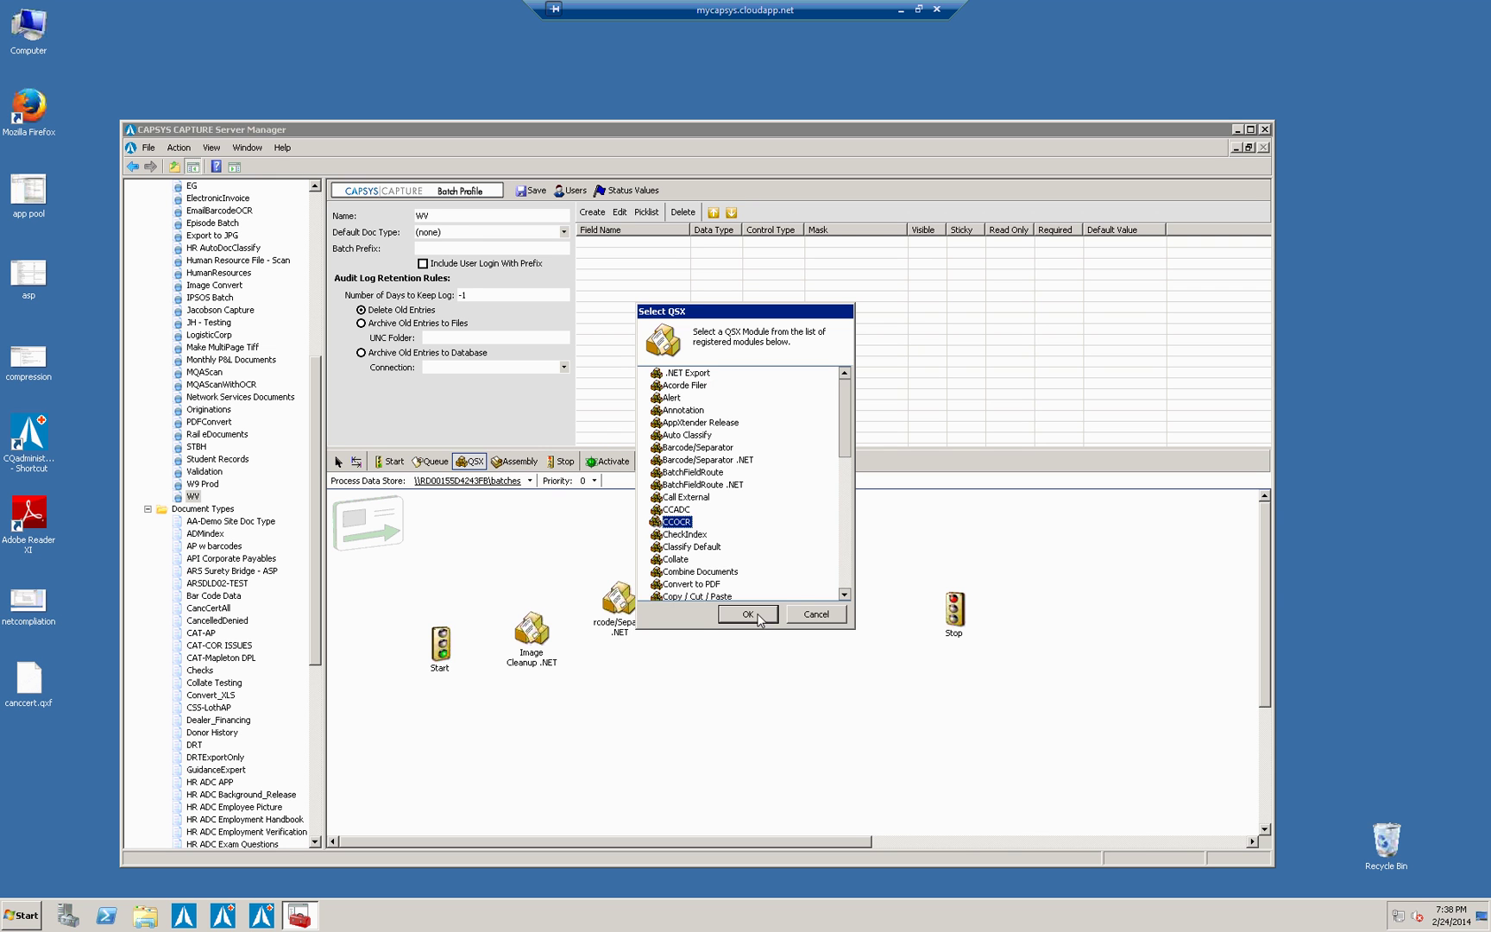
pyautogui.click(751, 614)
# Add the Convert to PDF QSX module below CCOCR and Stop on the process map
pyautogui.click(472, 461)
pyautogui.click(905, 715)
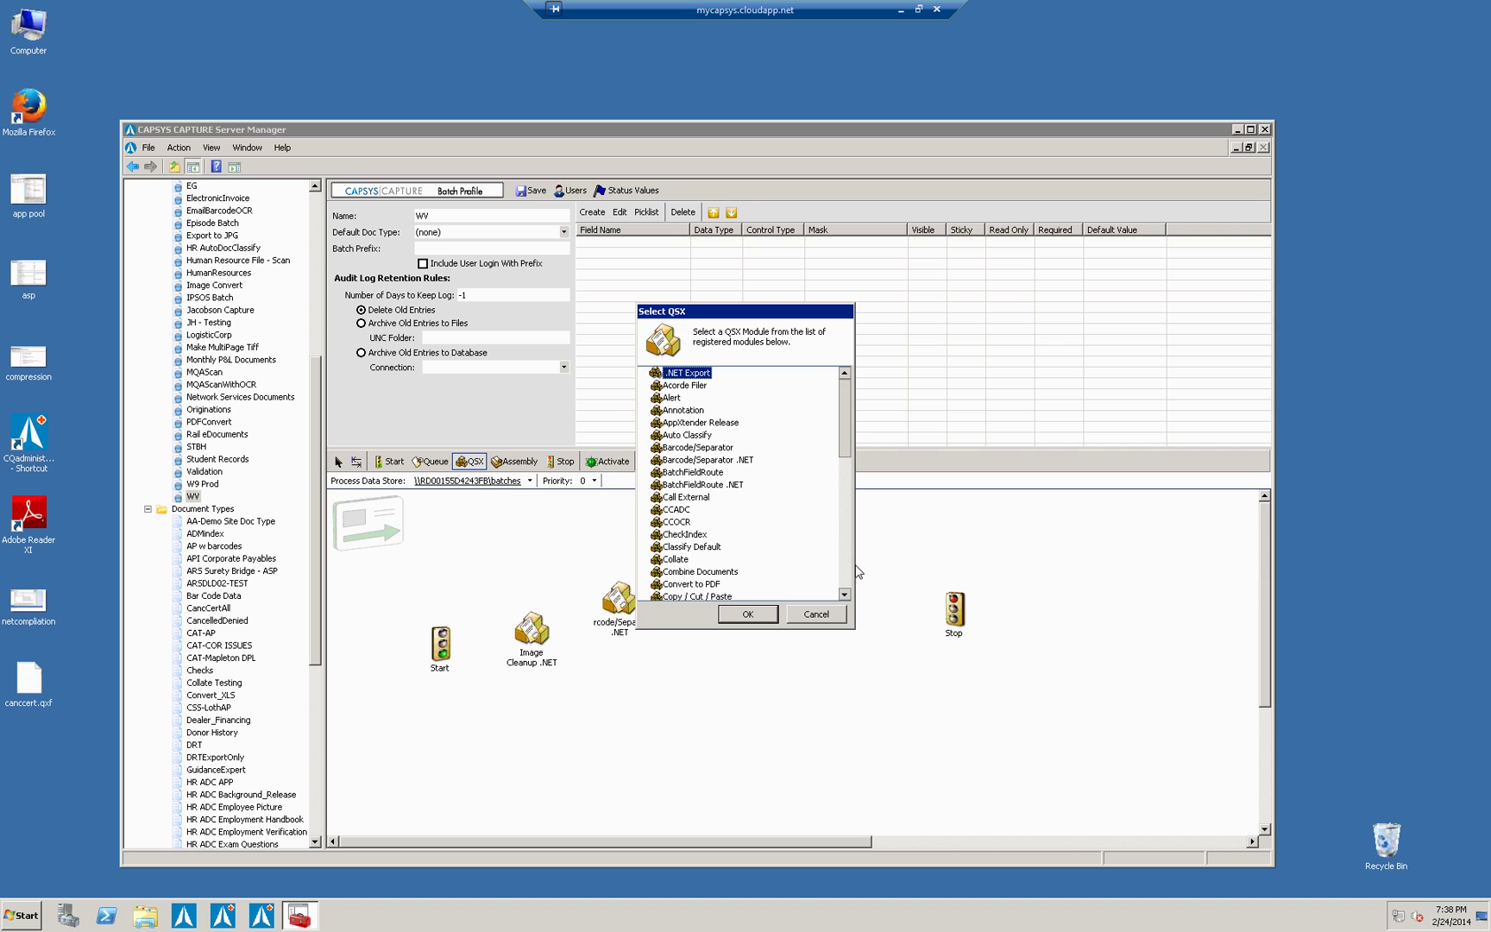
pyautogui.click(702, 584)
pyautogui.click(743, 613)
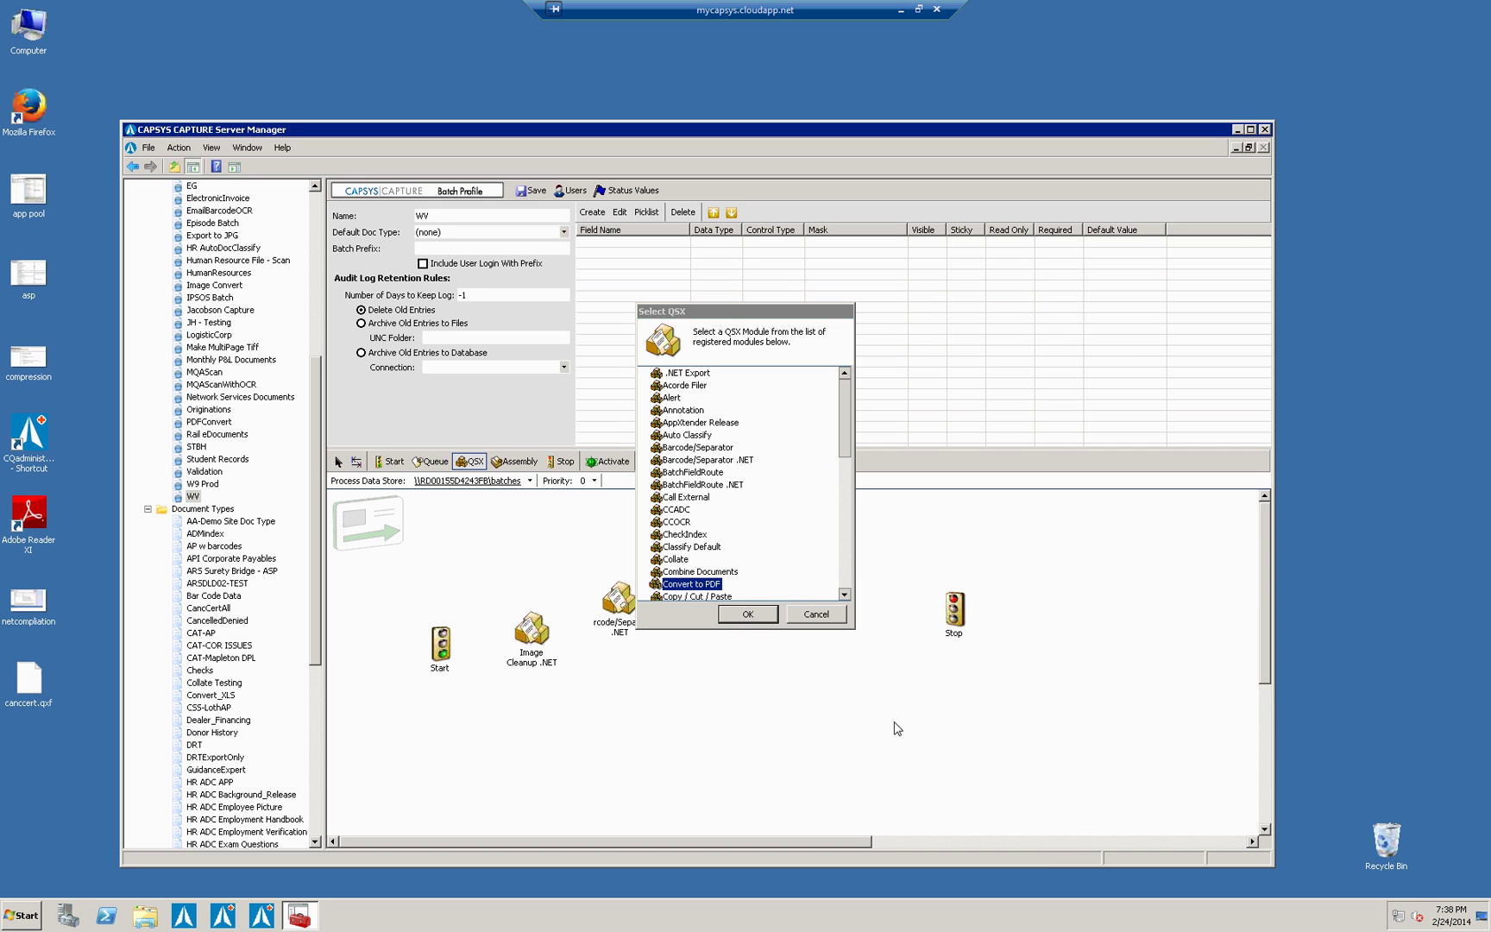
# Link Start to Image Cleanup .NET, and link that module to Barcode/Separator .NET with the Success outcome
pyautogui.click(337, 462)
pyautogui.click(357, 461)
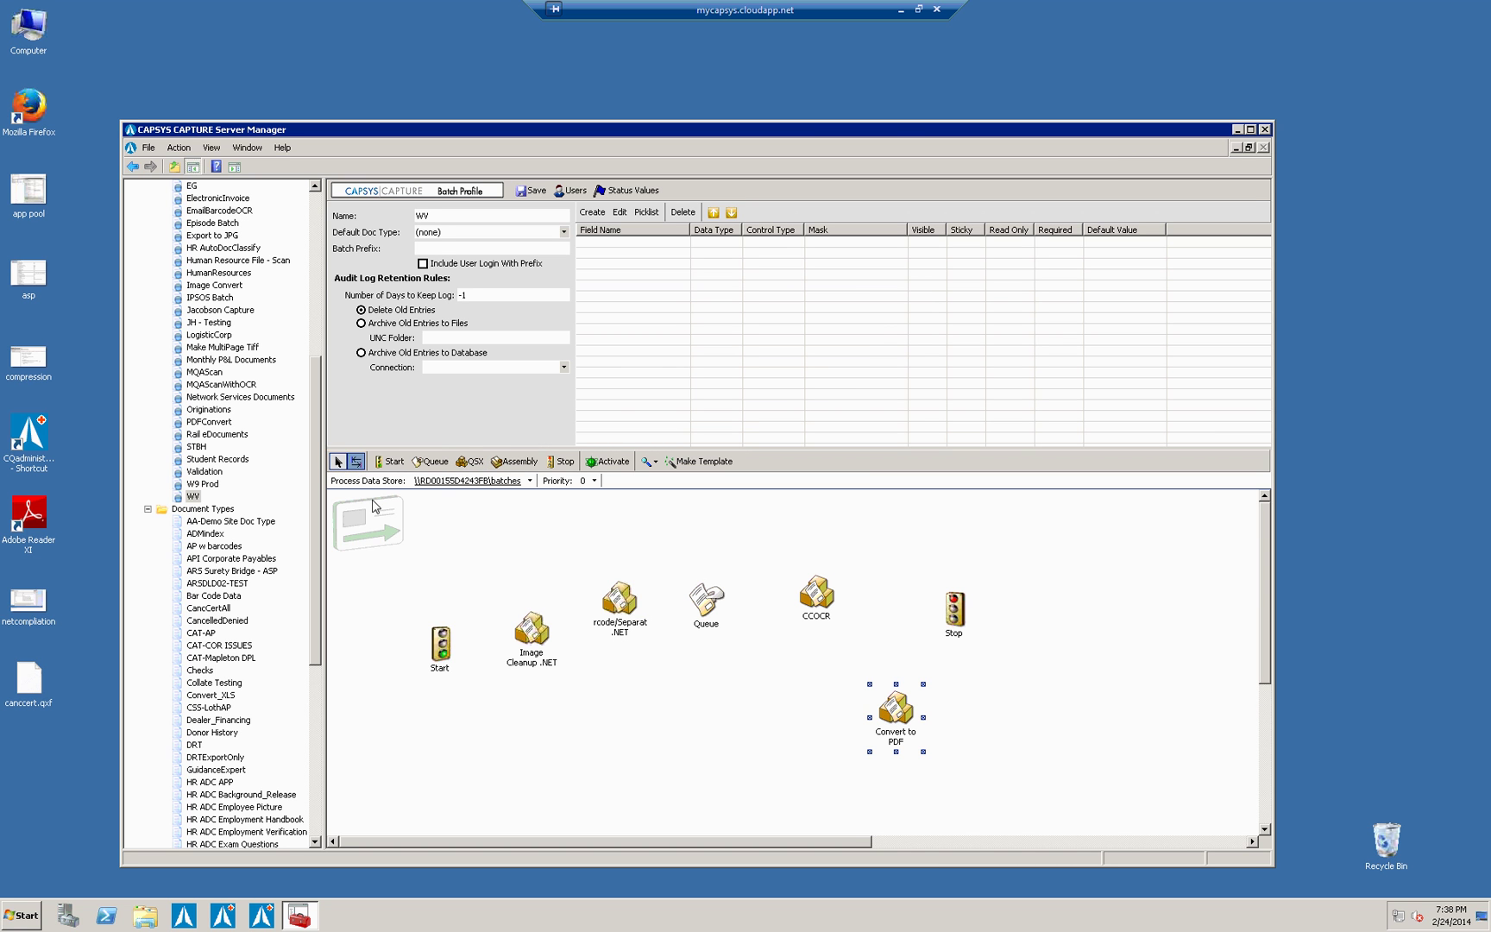
pyautogui.moveTo(453, 657); pyautogui.dragTo(611, 607)
pyautogui.click(356, 462)
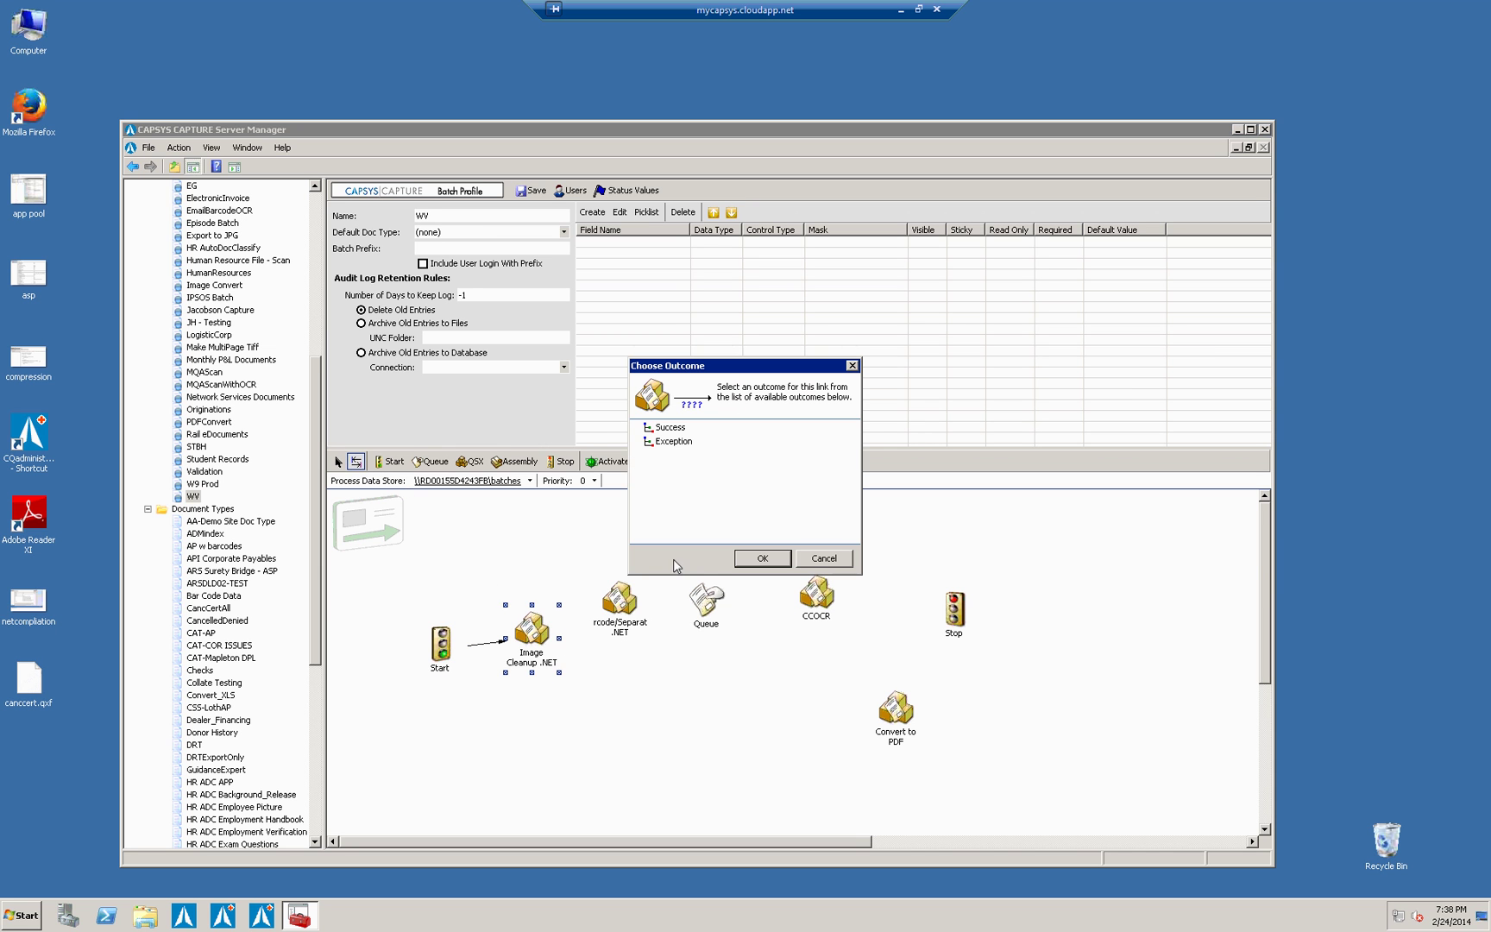
pyautogui.click(662, 429)
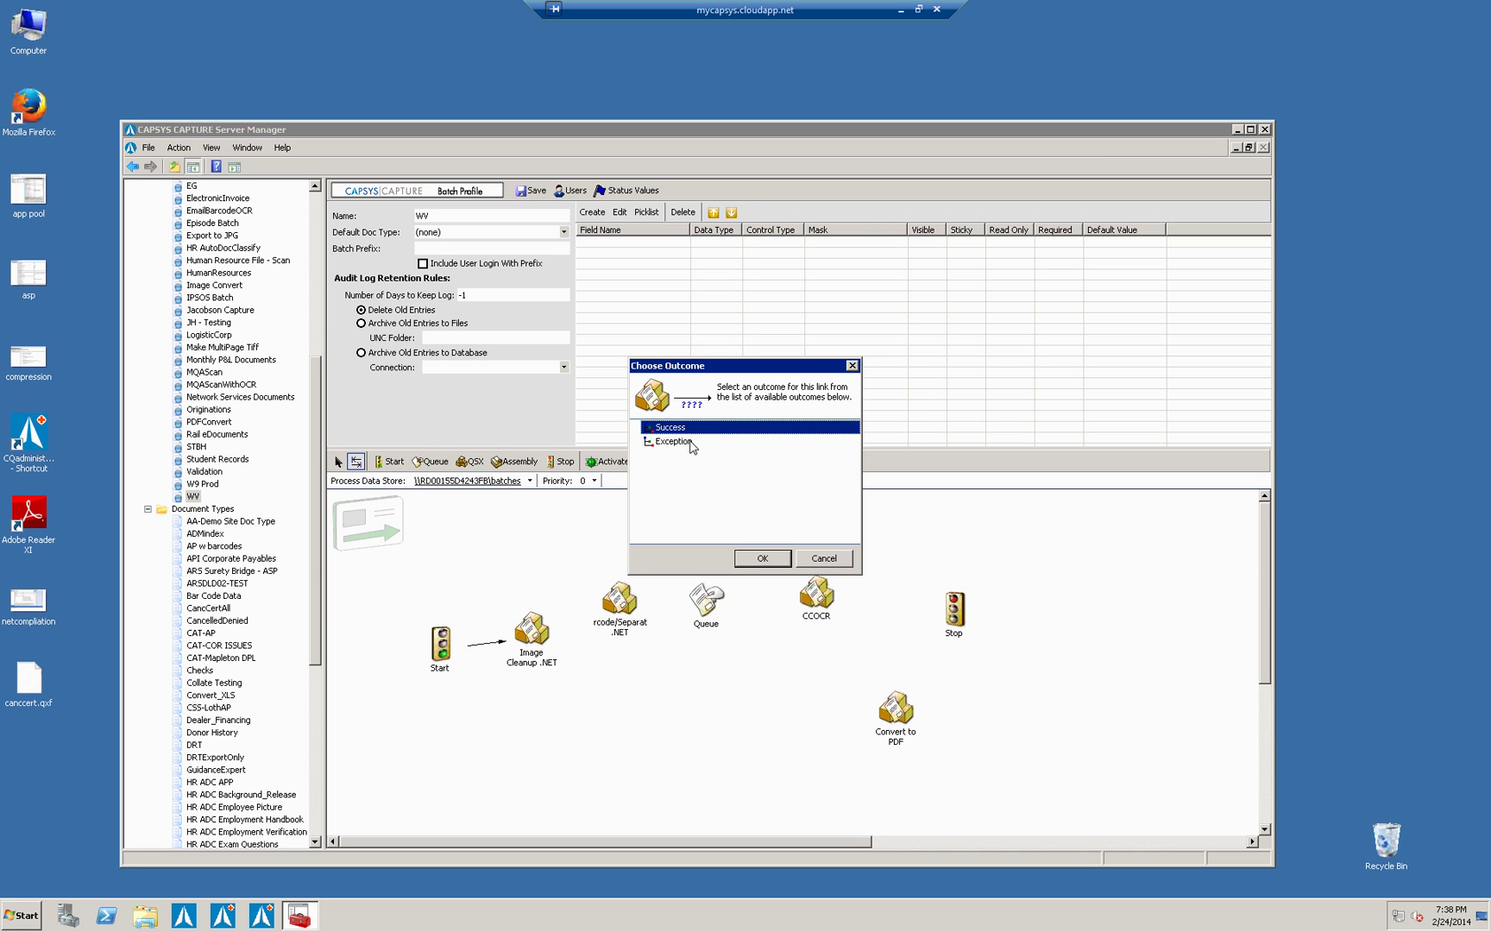
pyautogui.click(762, 558)
# Link the Barcode/Separator .NET module to the Queue with the Complete outcome
pyautogui.click(358, 461)
pyautogui.moveTo(608, 594); pyautogui.dragTo(696, 599)
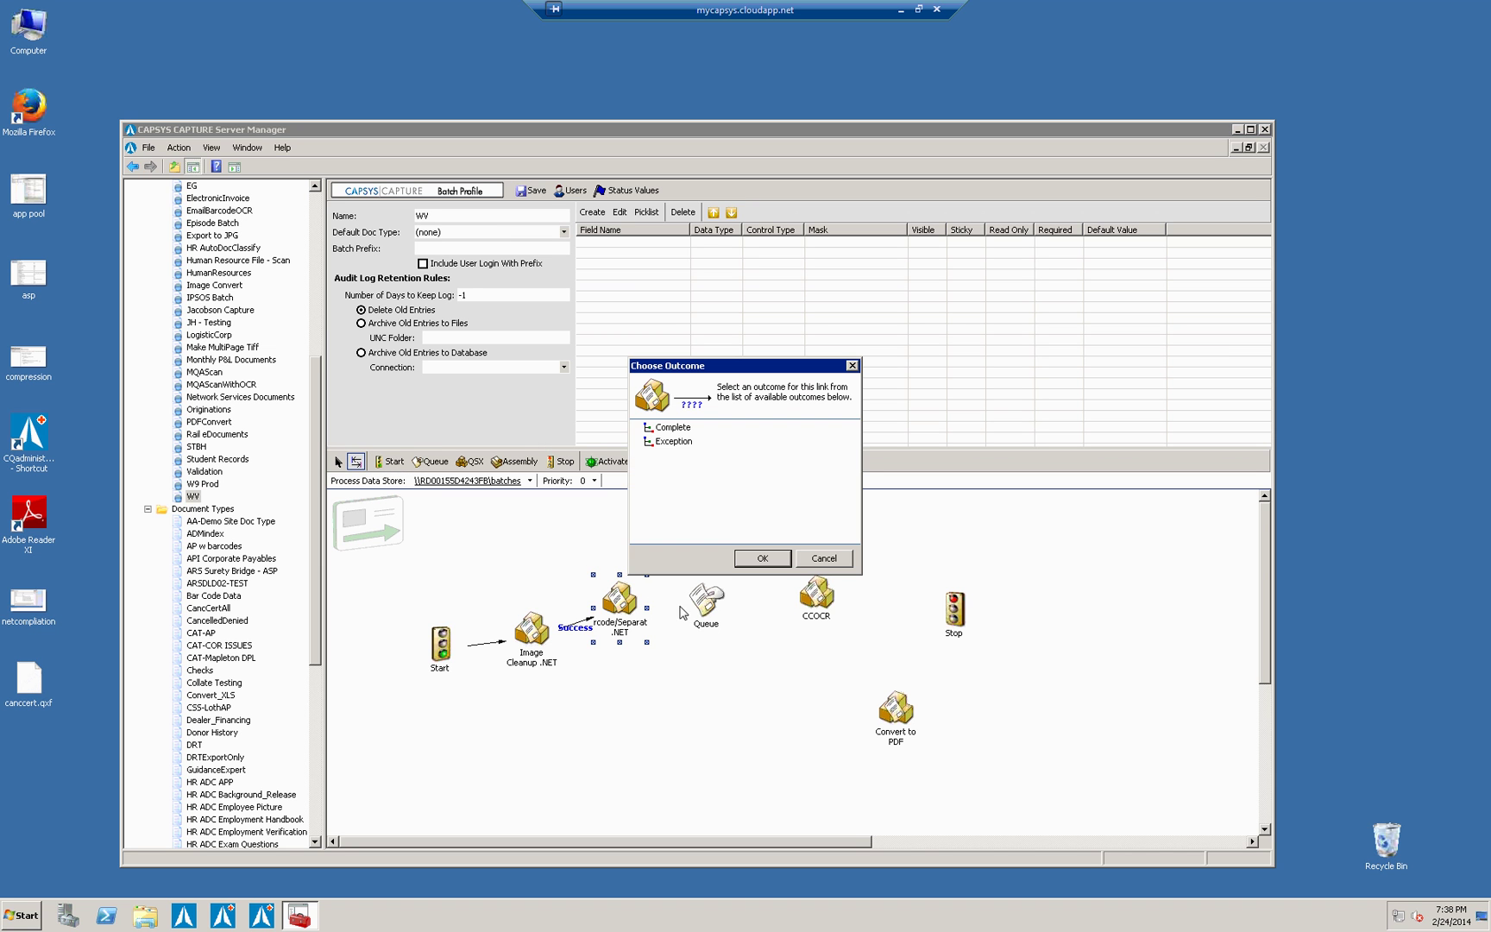
pyautogui.click(665, 429)
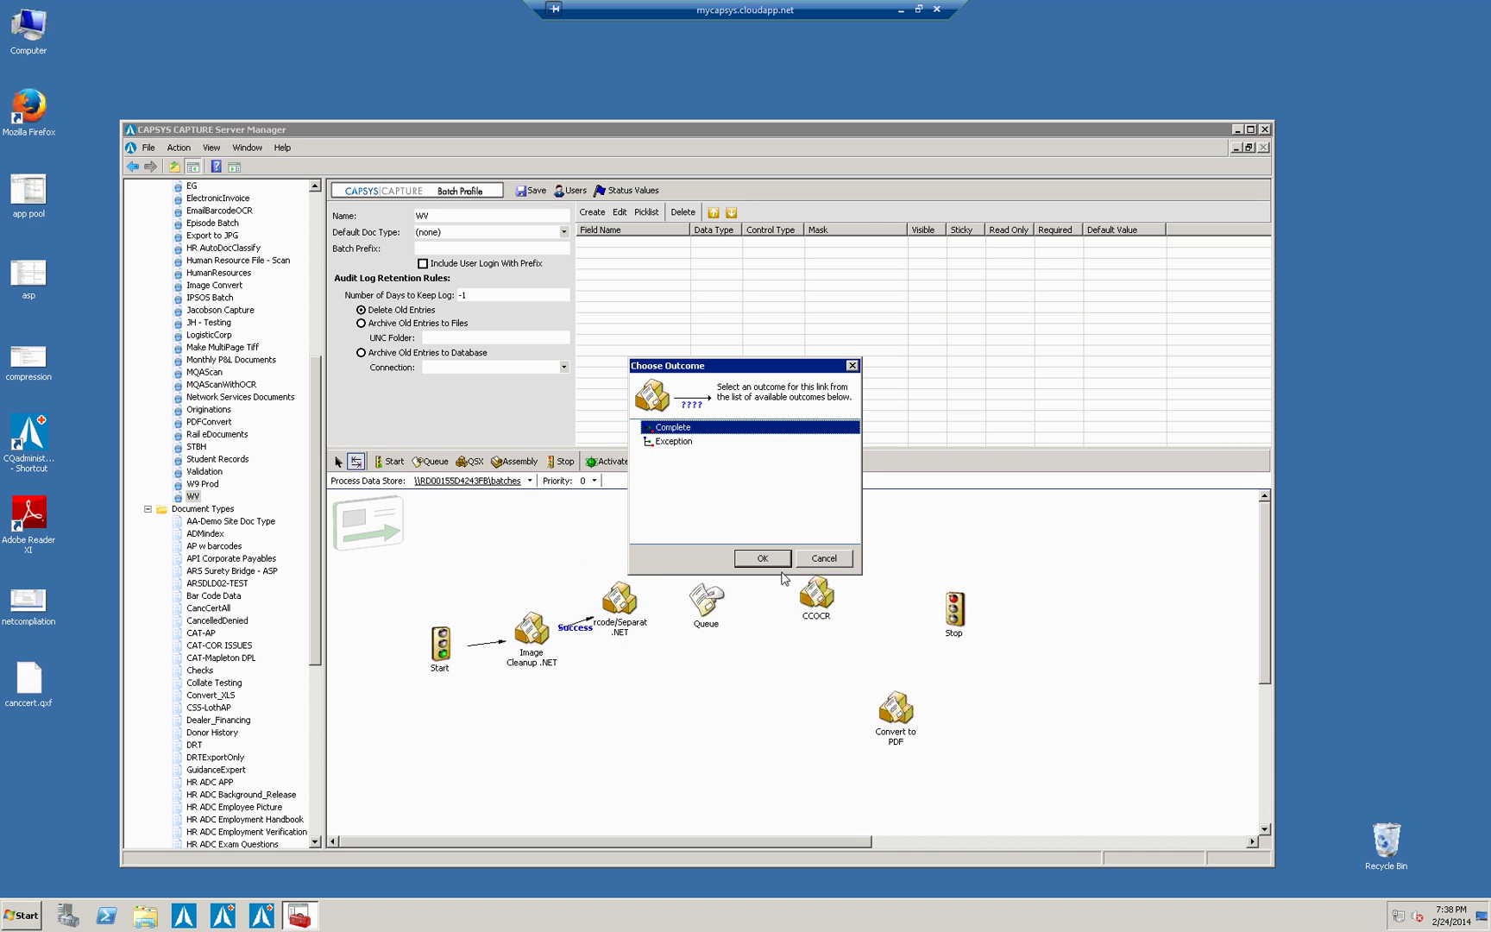
pyautogui.click(762, 559)
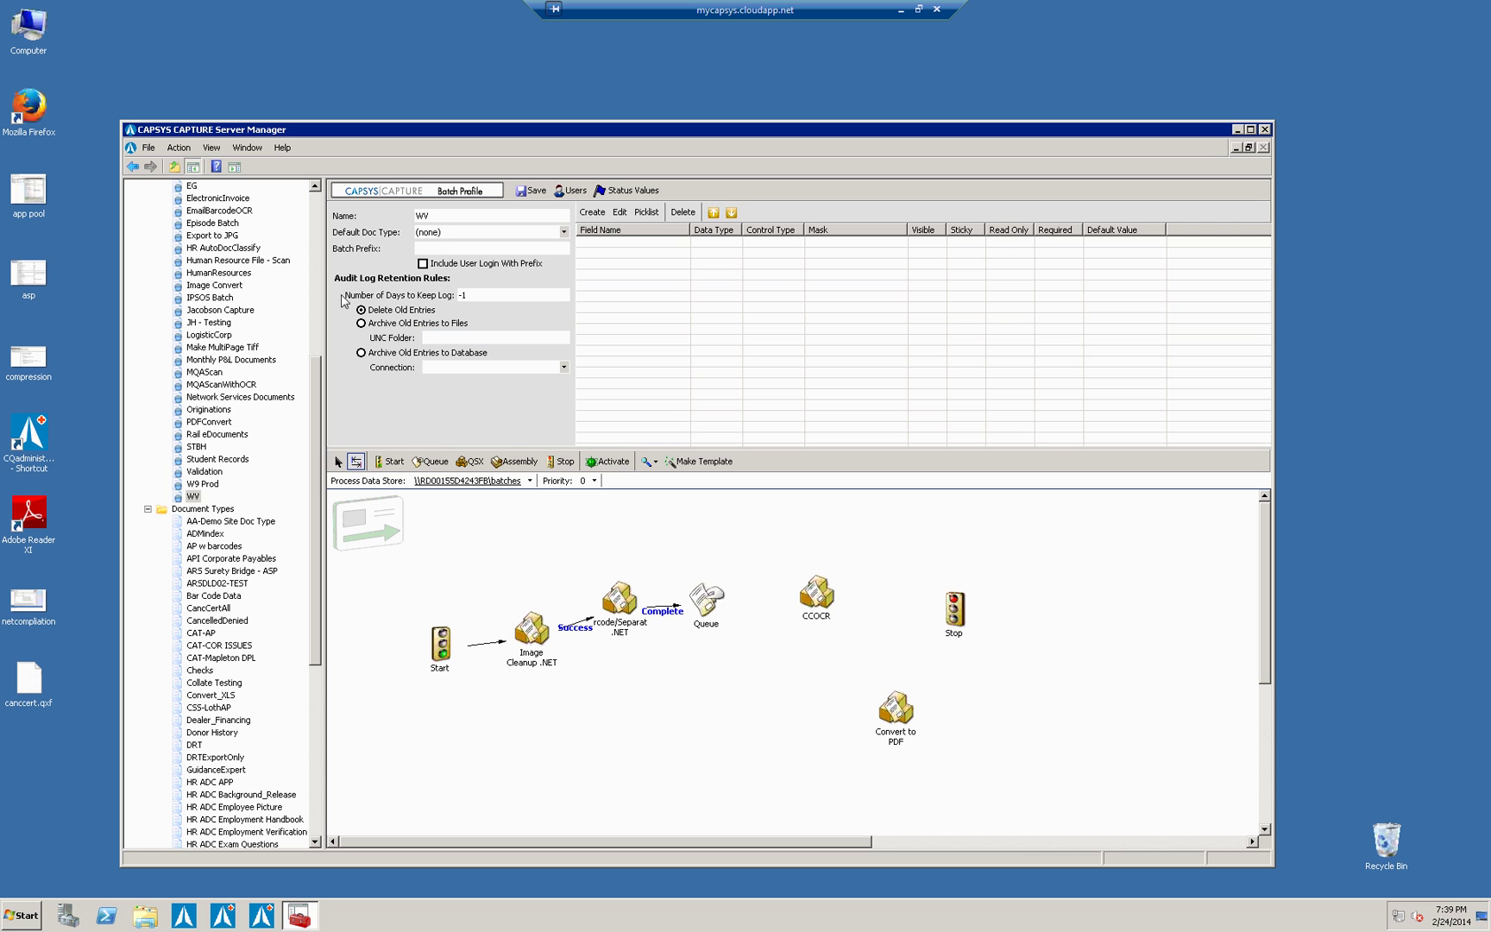
# Set the WV profile's audit log retention to 30 days
pyautogui.click(516, 295)
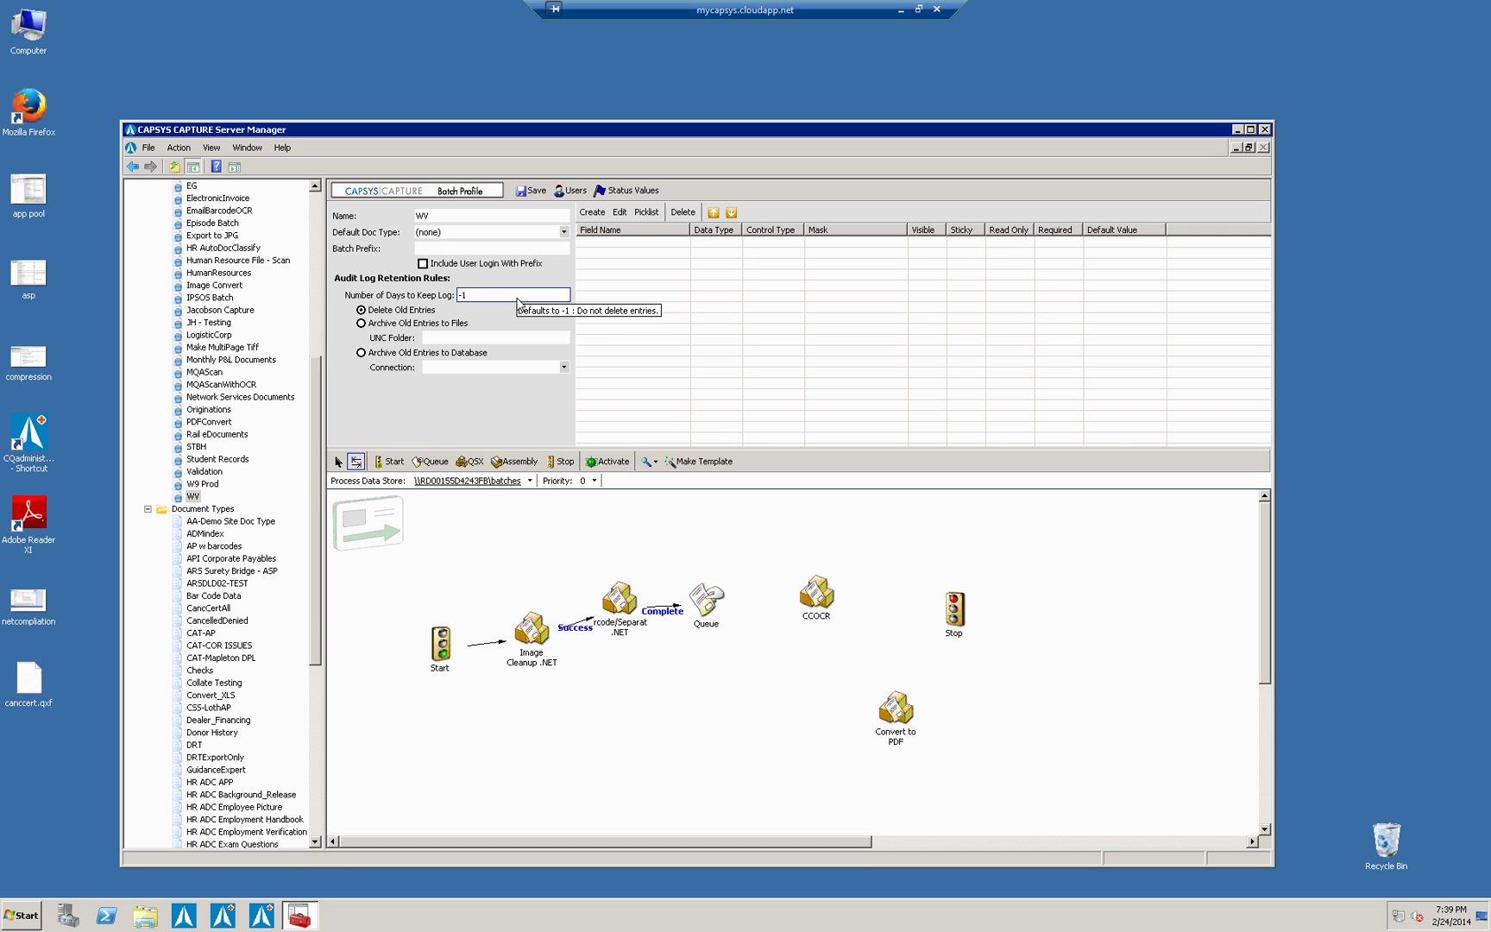
pyautogui.moveTo(517, 298); pyautogui.dragTo(435, 297)
pyautogui.press('BackSpace')
pyautogui.write('30')
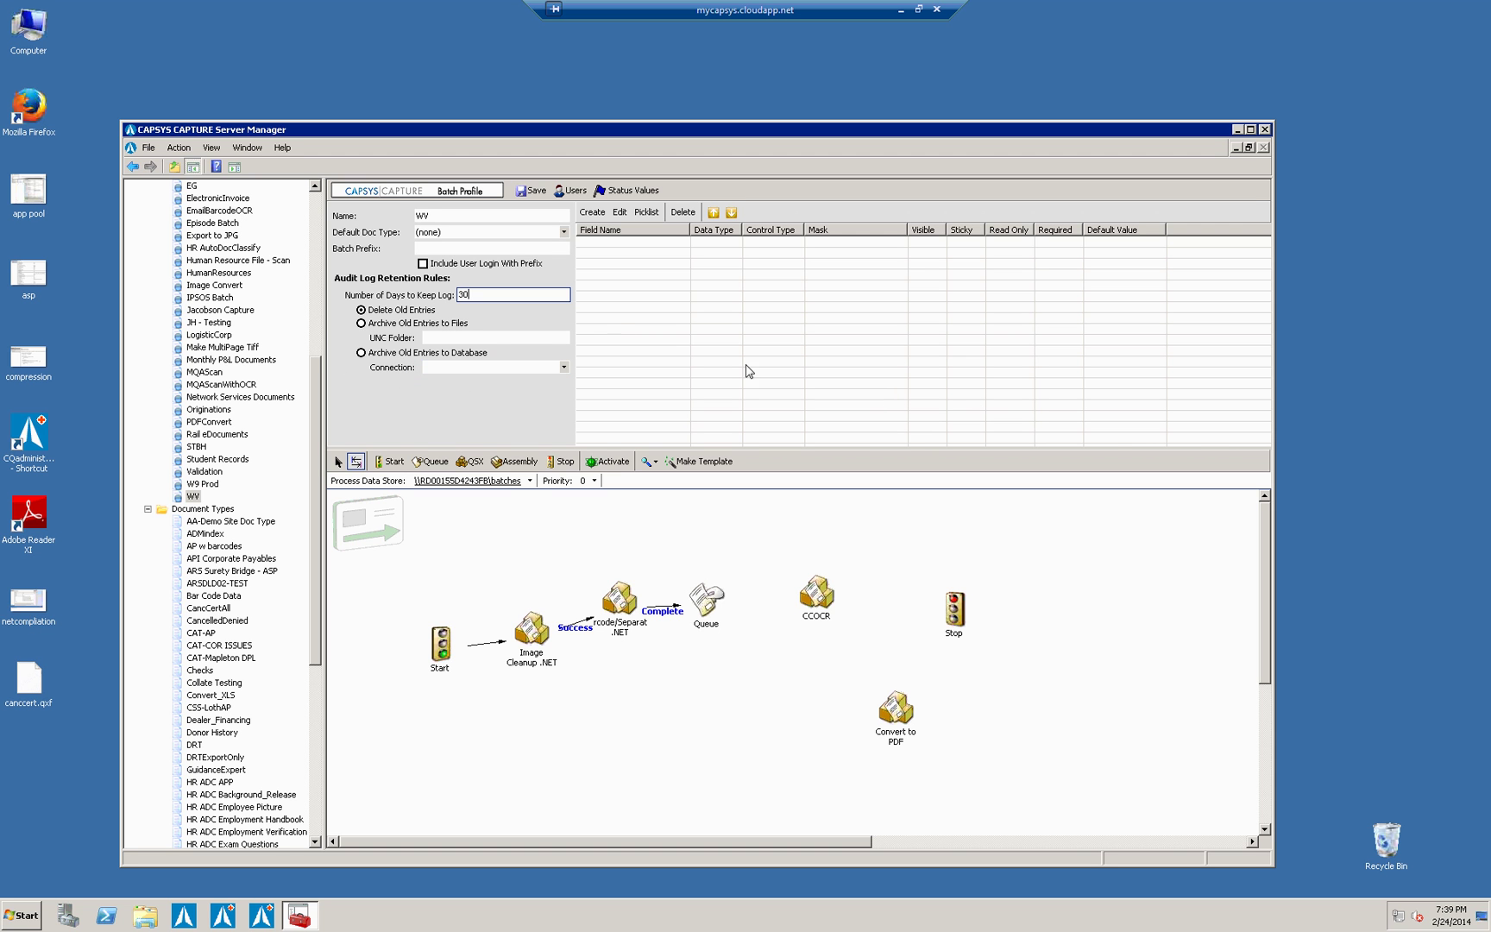
# Examine the list of users who can be granted access to the WV profile, and cancel the selection
pyautogui.click(570, 190)
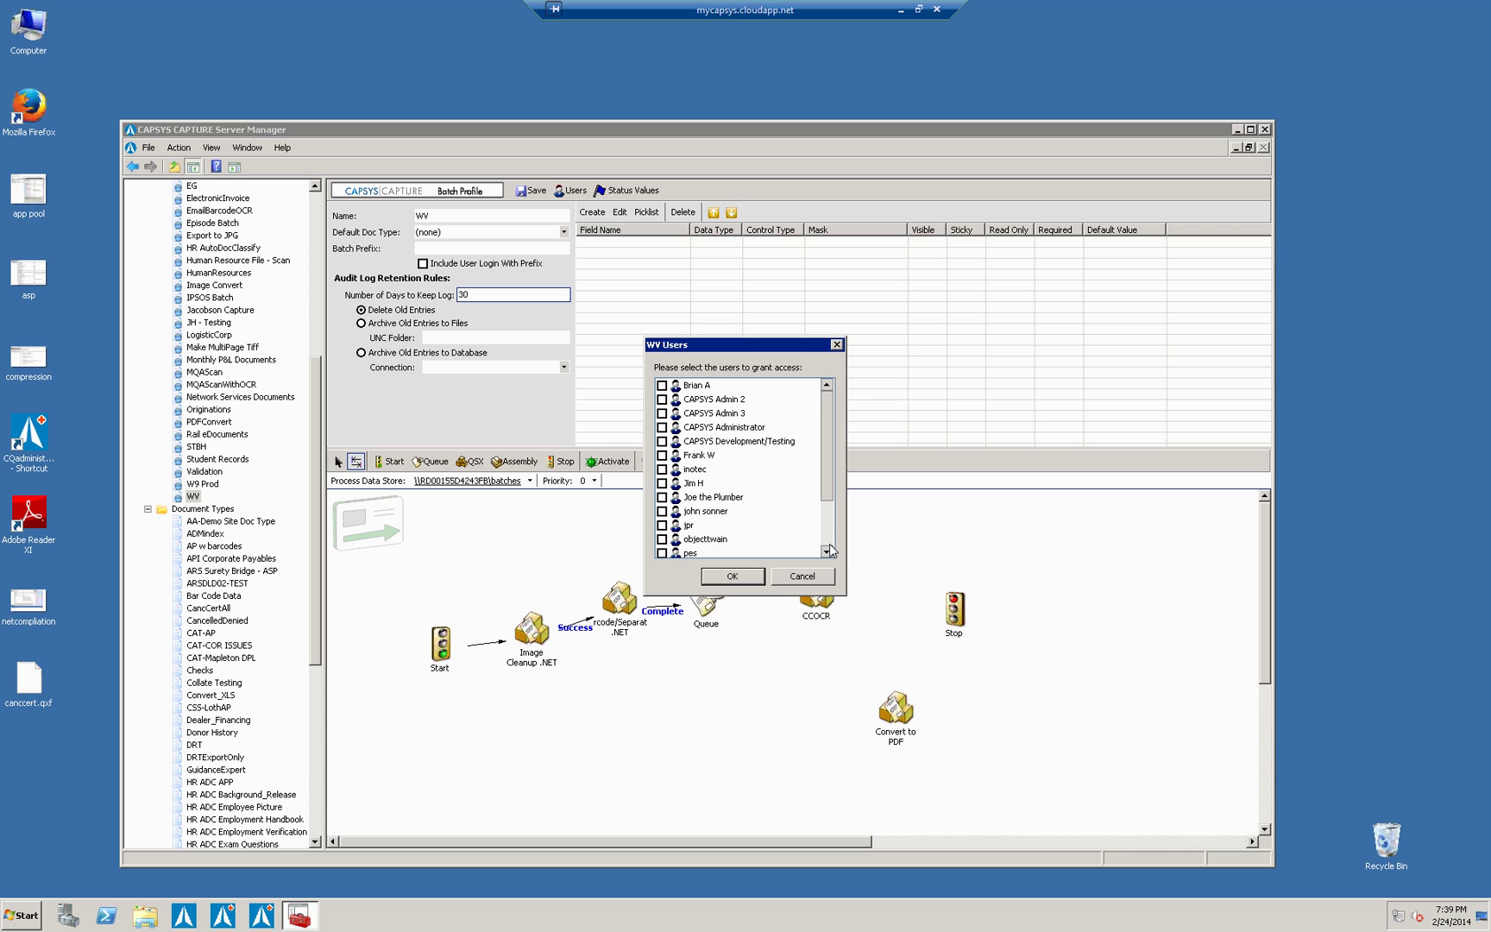
pyautogui.scroll(-3, 829, 549)
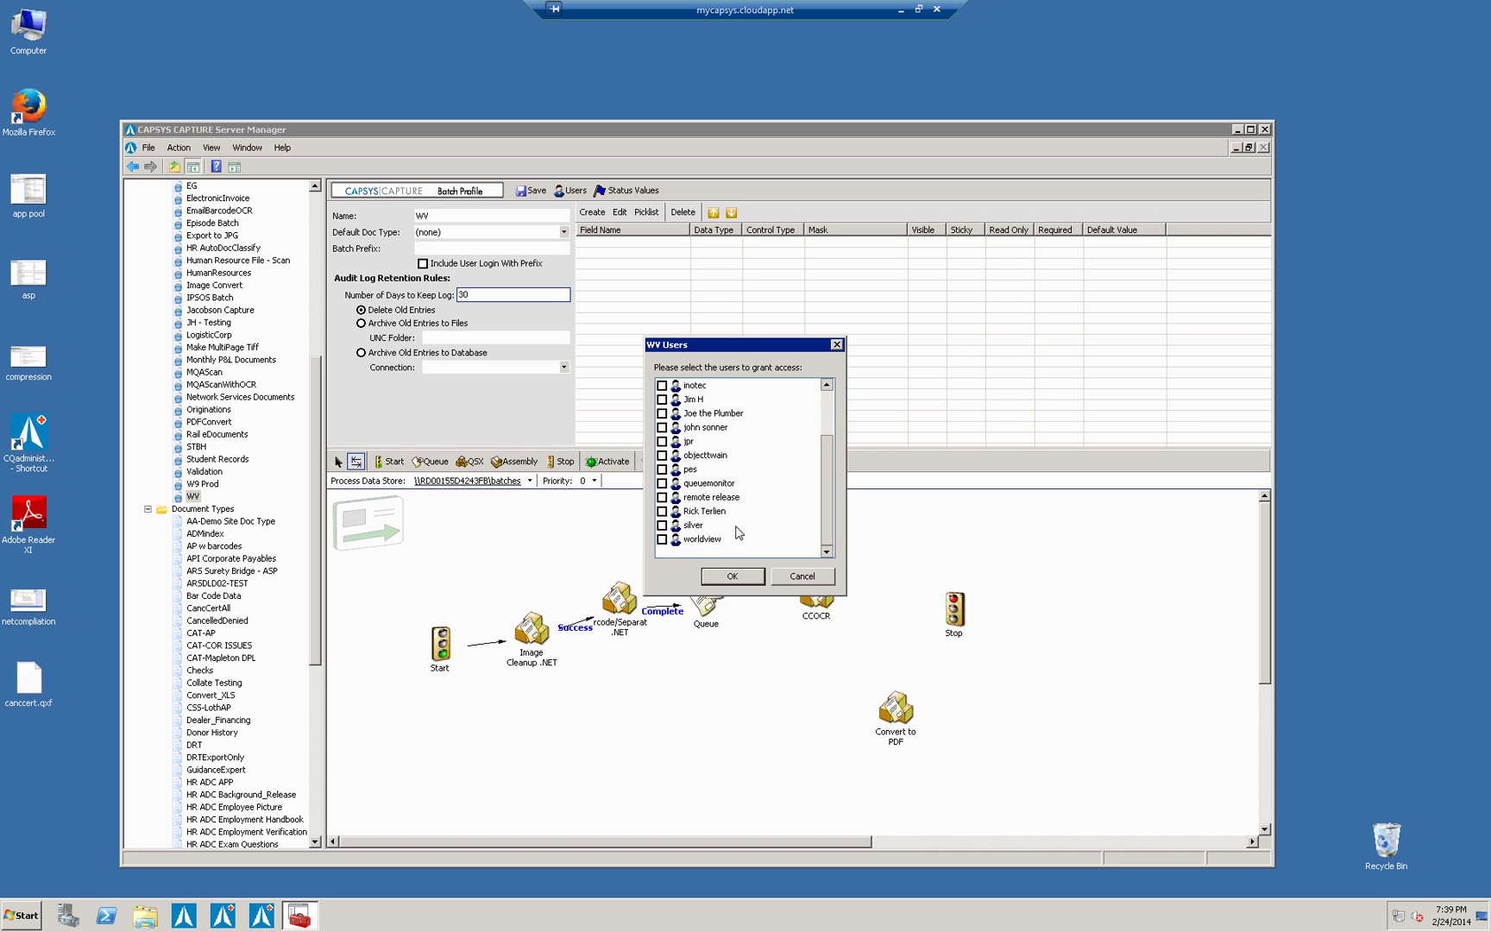
pyautogui.click(801, 576)
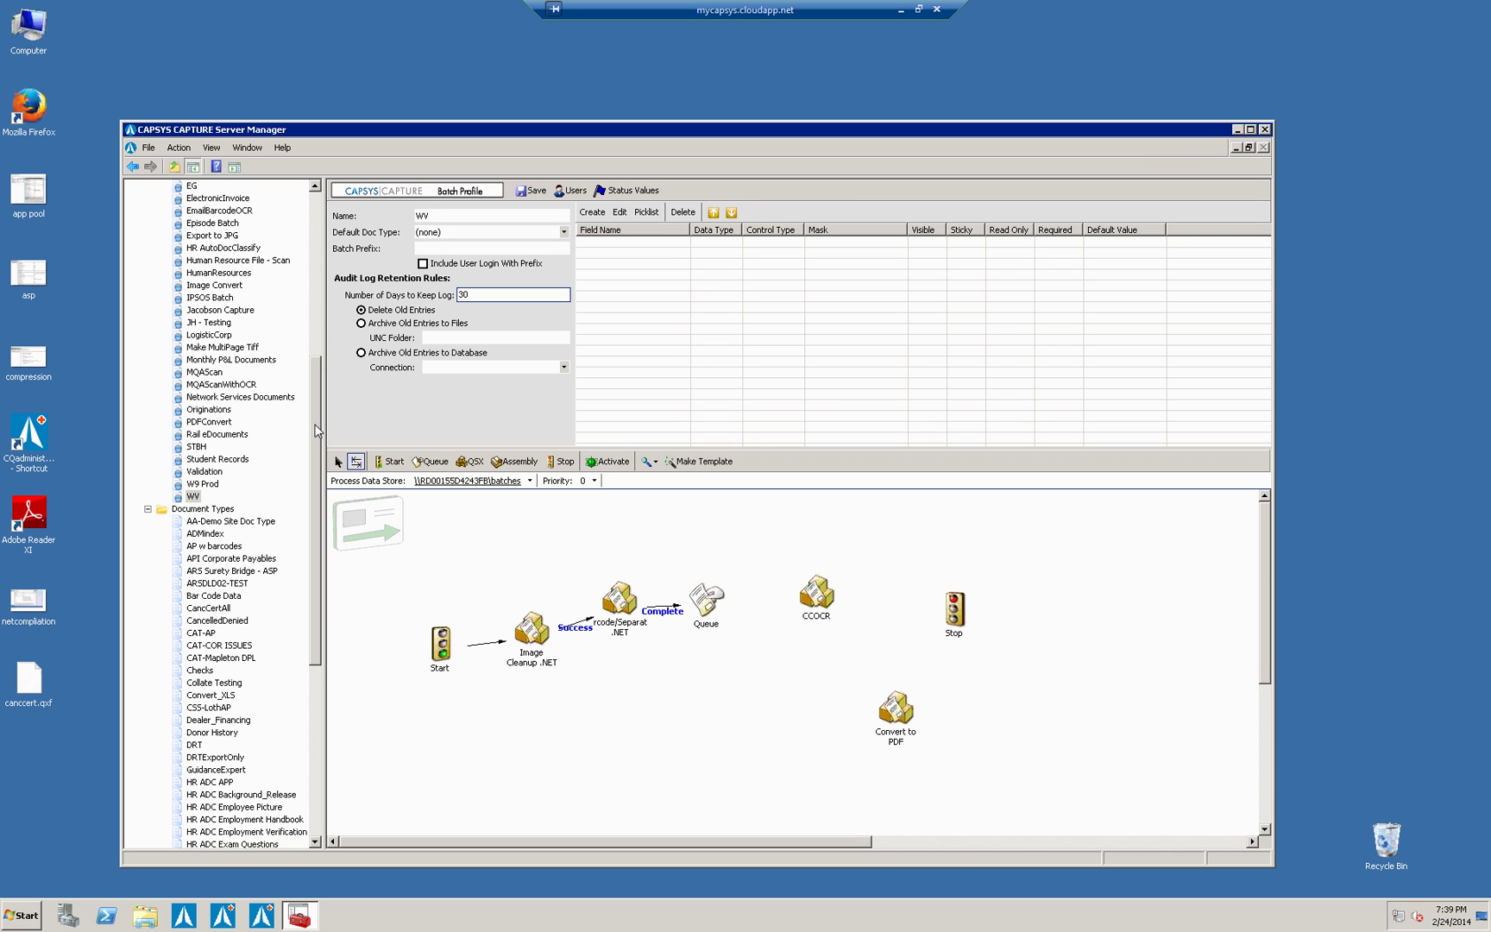
# View the Users administration page, discarding the unsaved WV profile changes, and close CAPSYS CAPTURE Server Manager
pyautogui.click(147, 509)
pyautogui.click(148, 509)
pyautogui.click(166, 781)
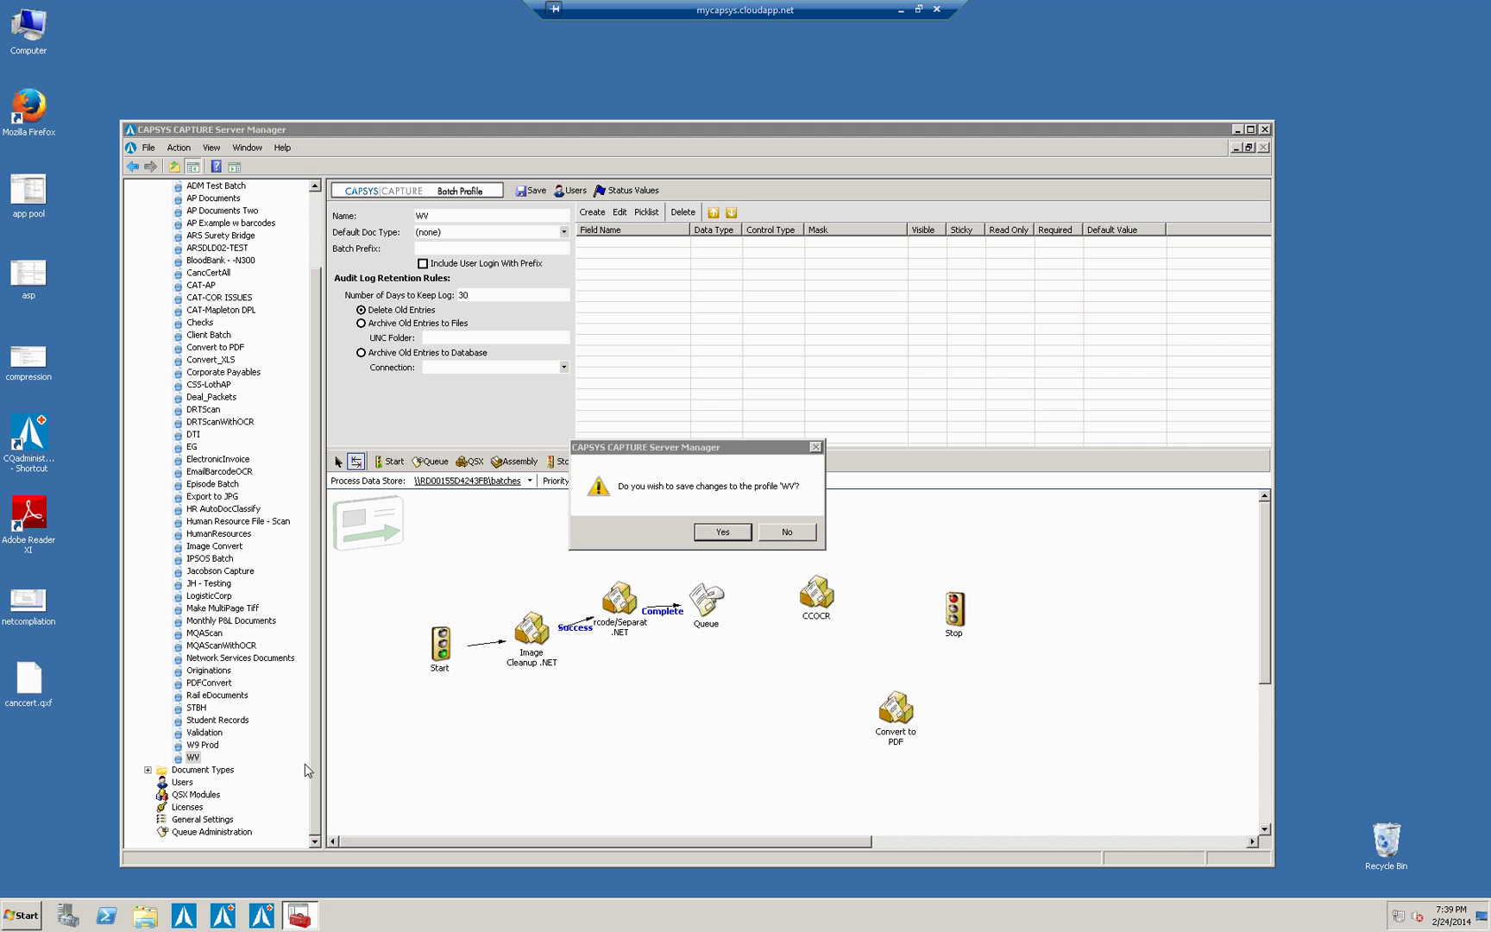
pyautogui.click(787, 532)
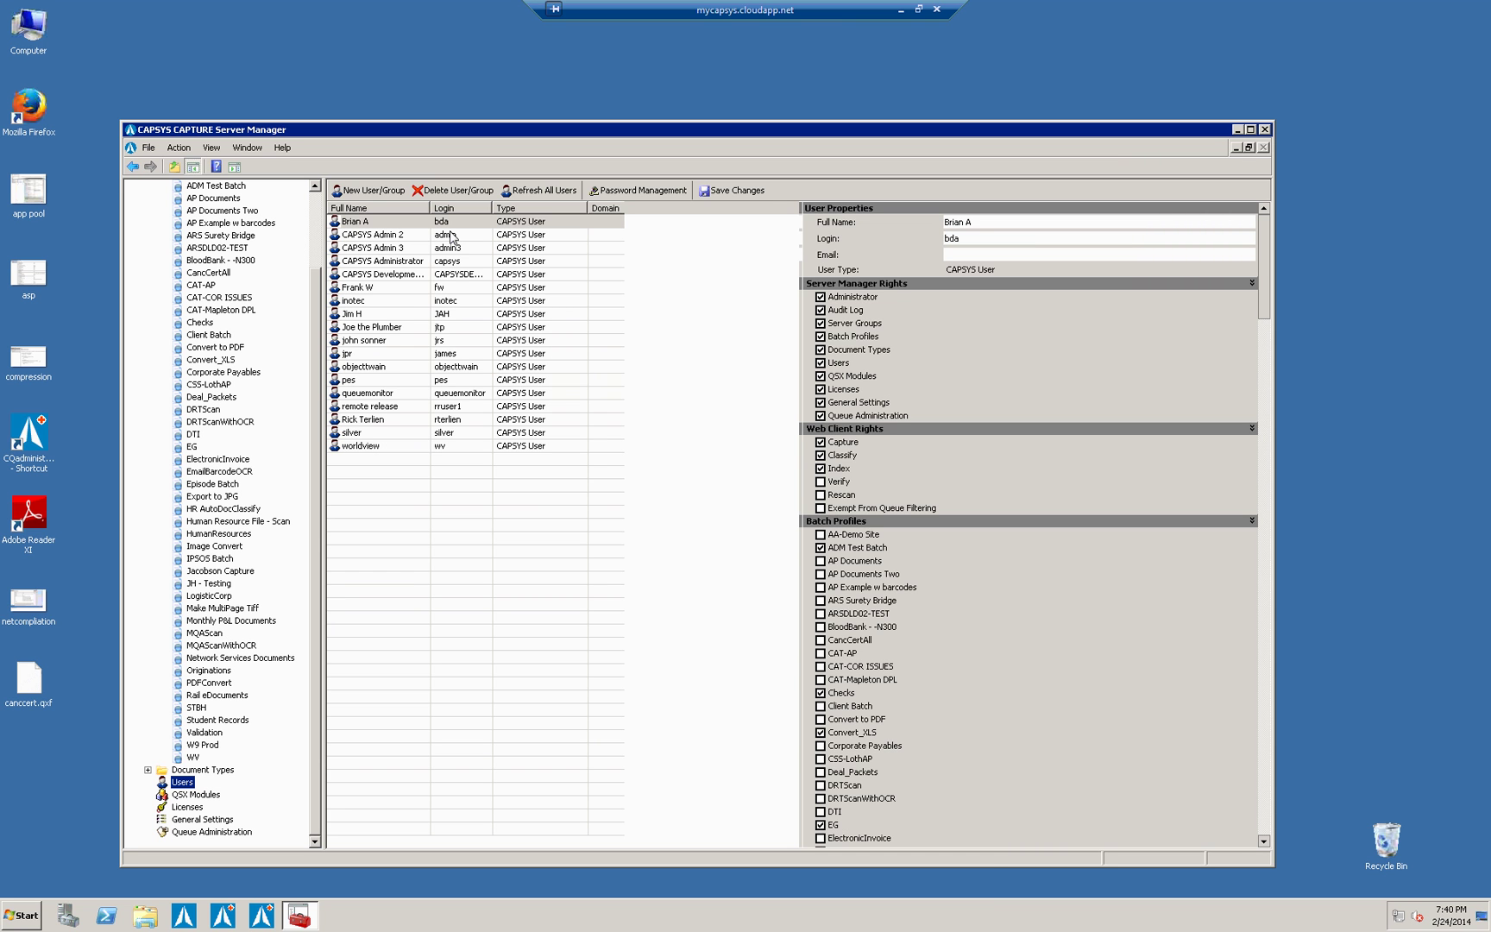
pyautogui.hotkey('alt', 'F4')
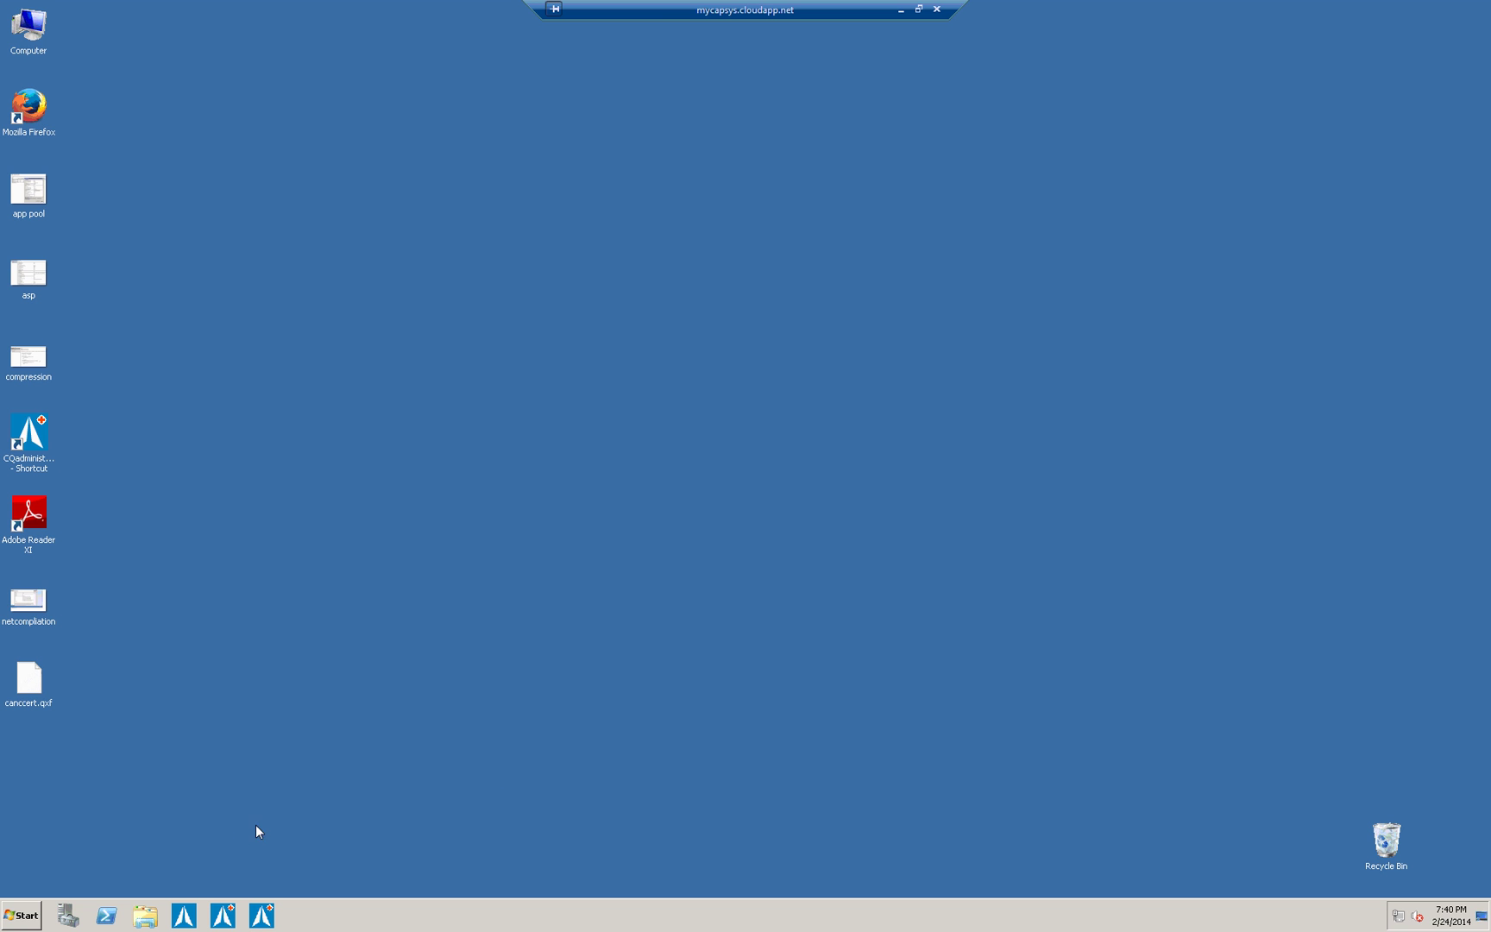
# Open CAPSYS CAPTURE Server Manager and log in to the CAPSYS CAPTURE connection with the account password
pyautogui.click(188, 920)
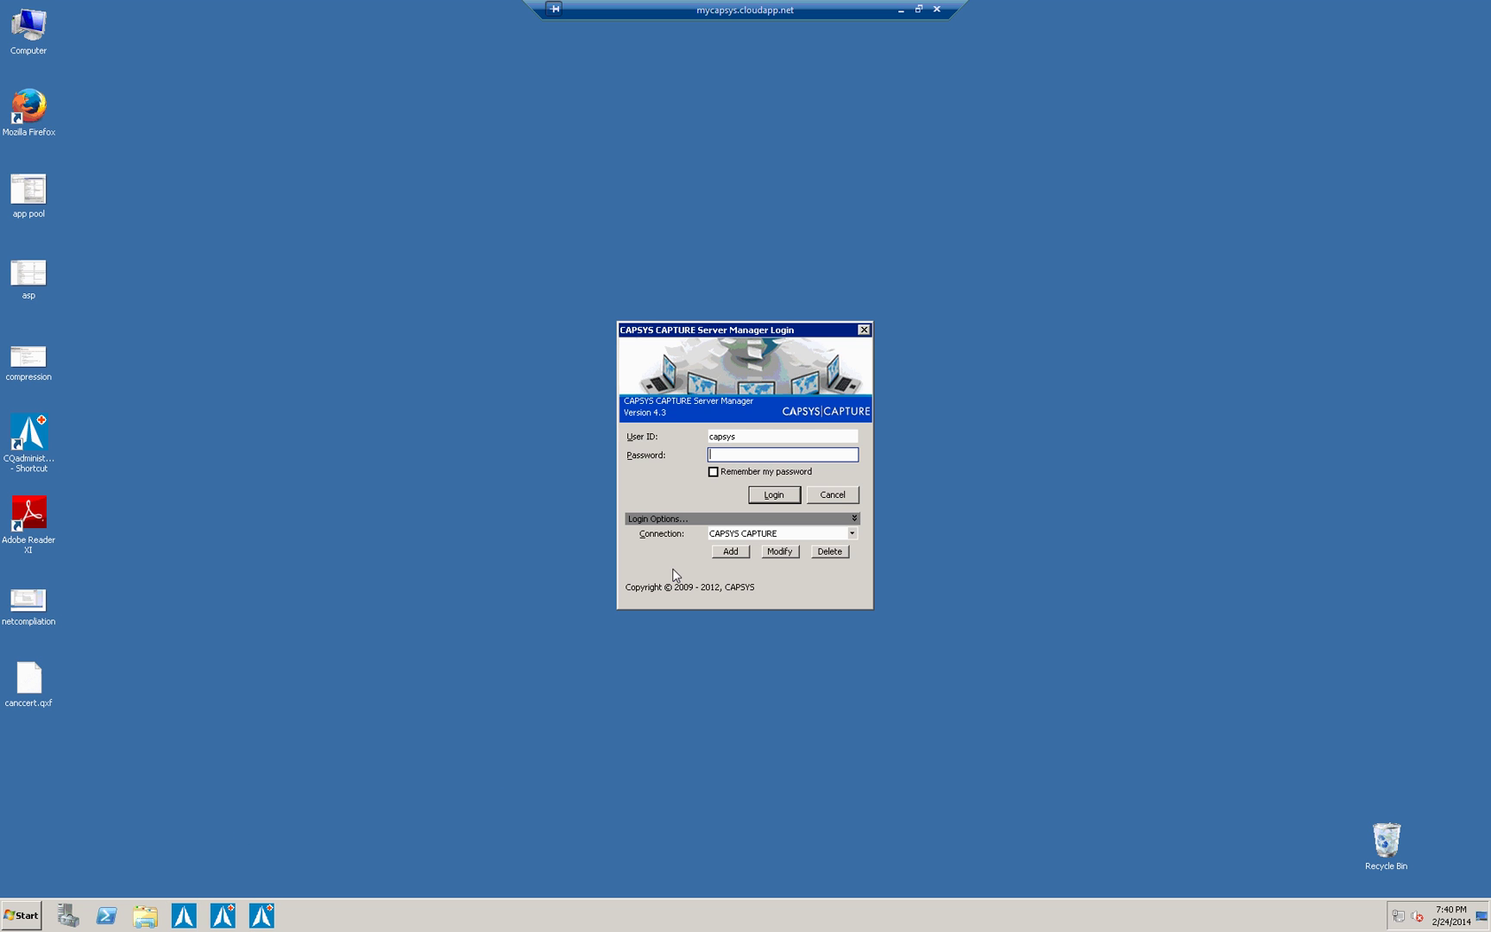
pyautogui.write('*************')
pyautogui.click(777, 503)
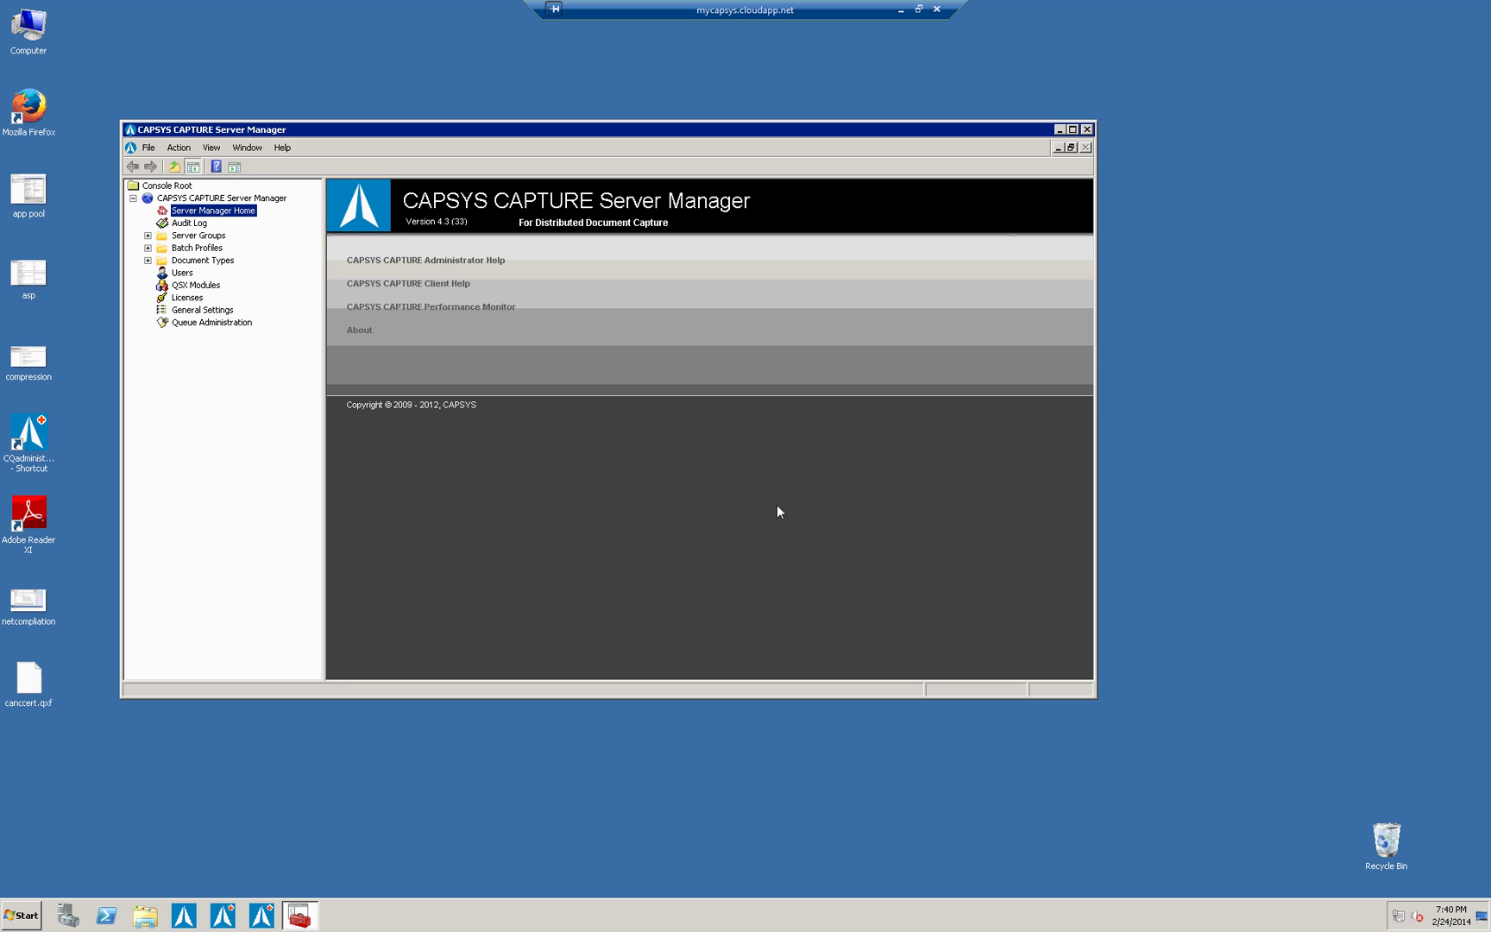
# Run an audit log search covering all servers, users, activity types and severities, and review the logged events
pyautogui.click(197, 224)
pyautogui.click(337, 215)
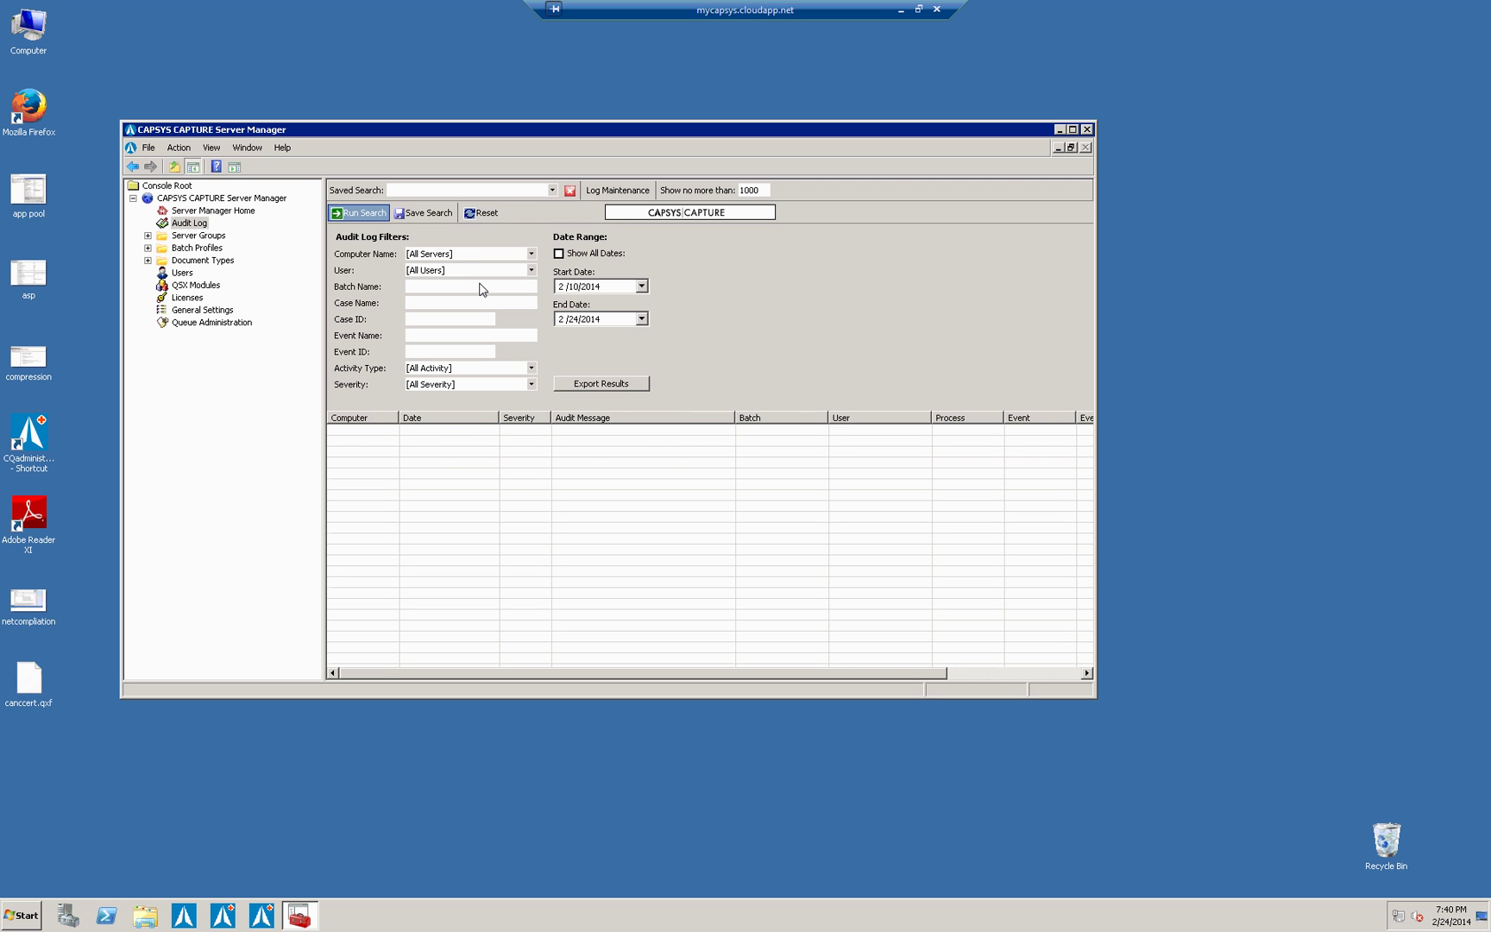
pyautogui.click(481, 287)
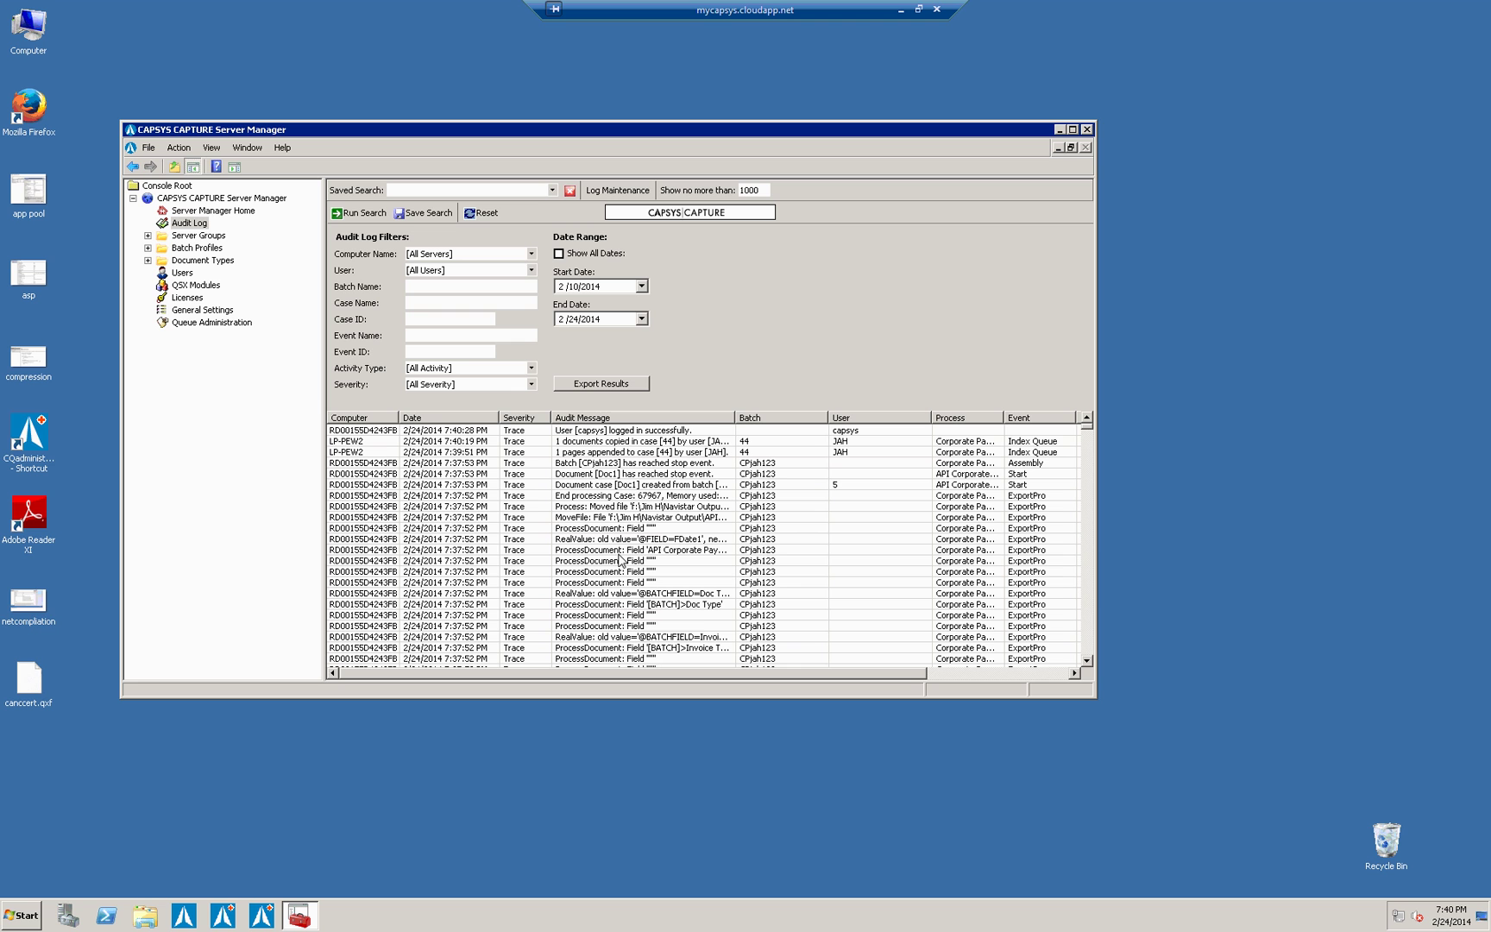
pyautogui.press('Tab')
pyautogui.click(231, 377)
# In Queue Administration, examine the queues of the CSS-LothAP and BloodBank - -N300 batch profiles, including BB Recognition Exceptions
pyautogui.click(196, 325)
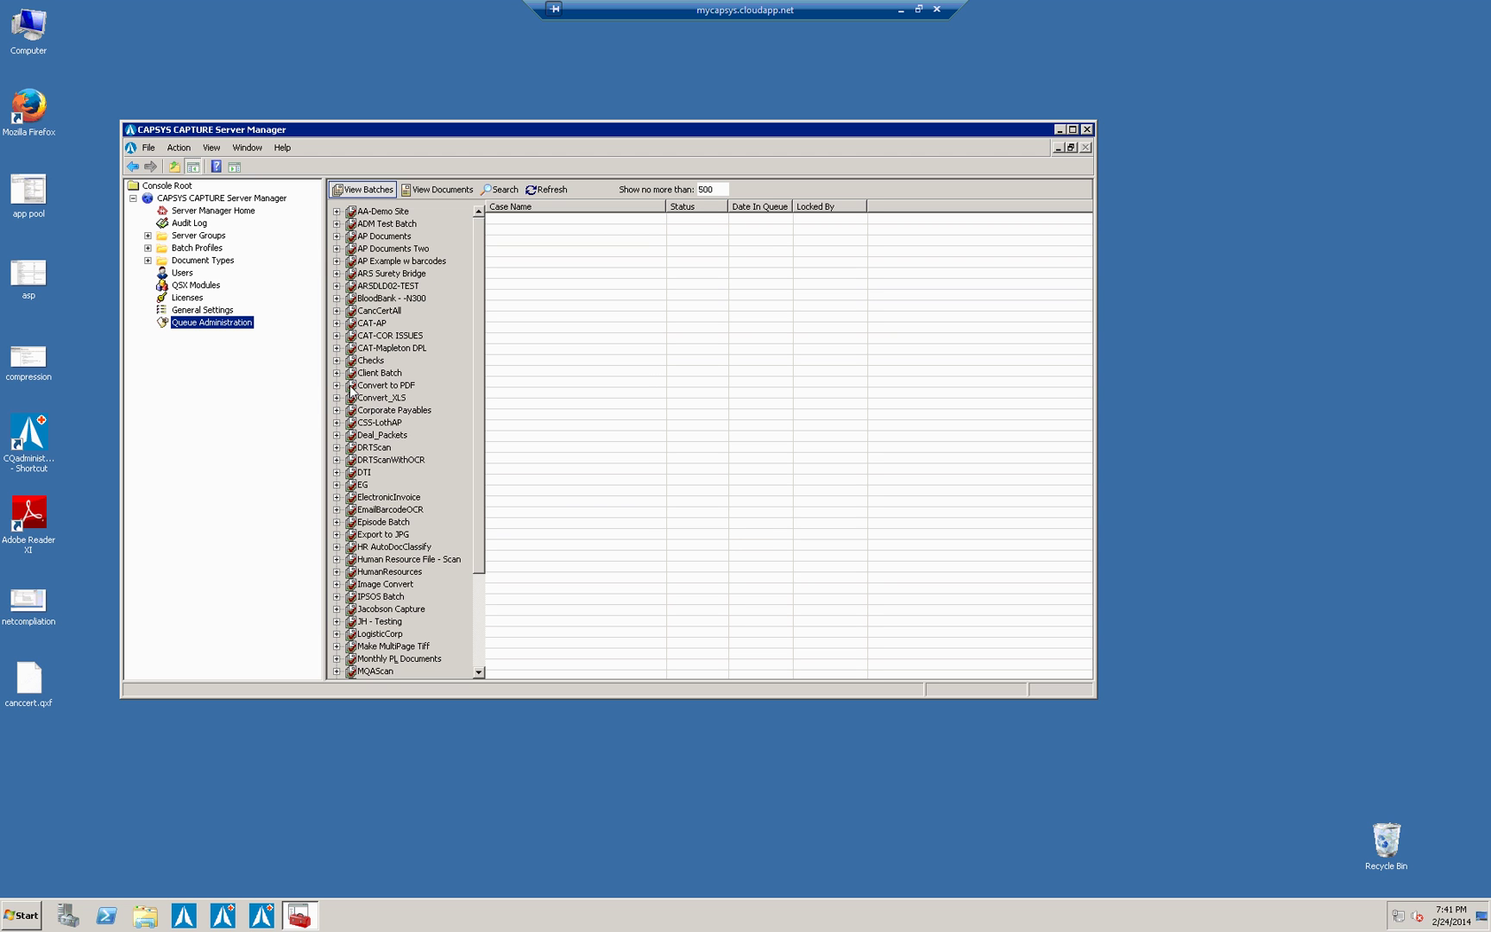
pyautogui.click(415, 413)
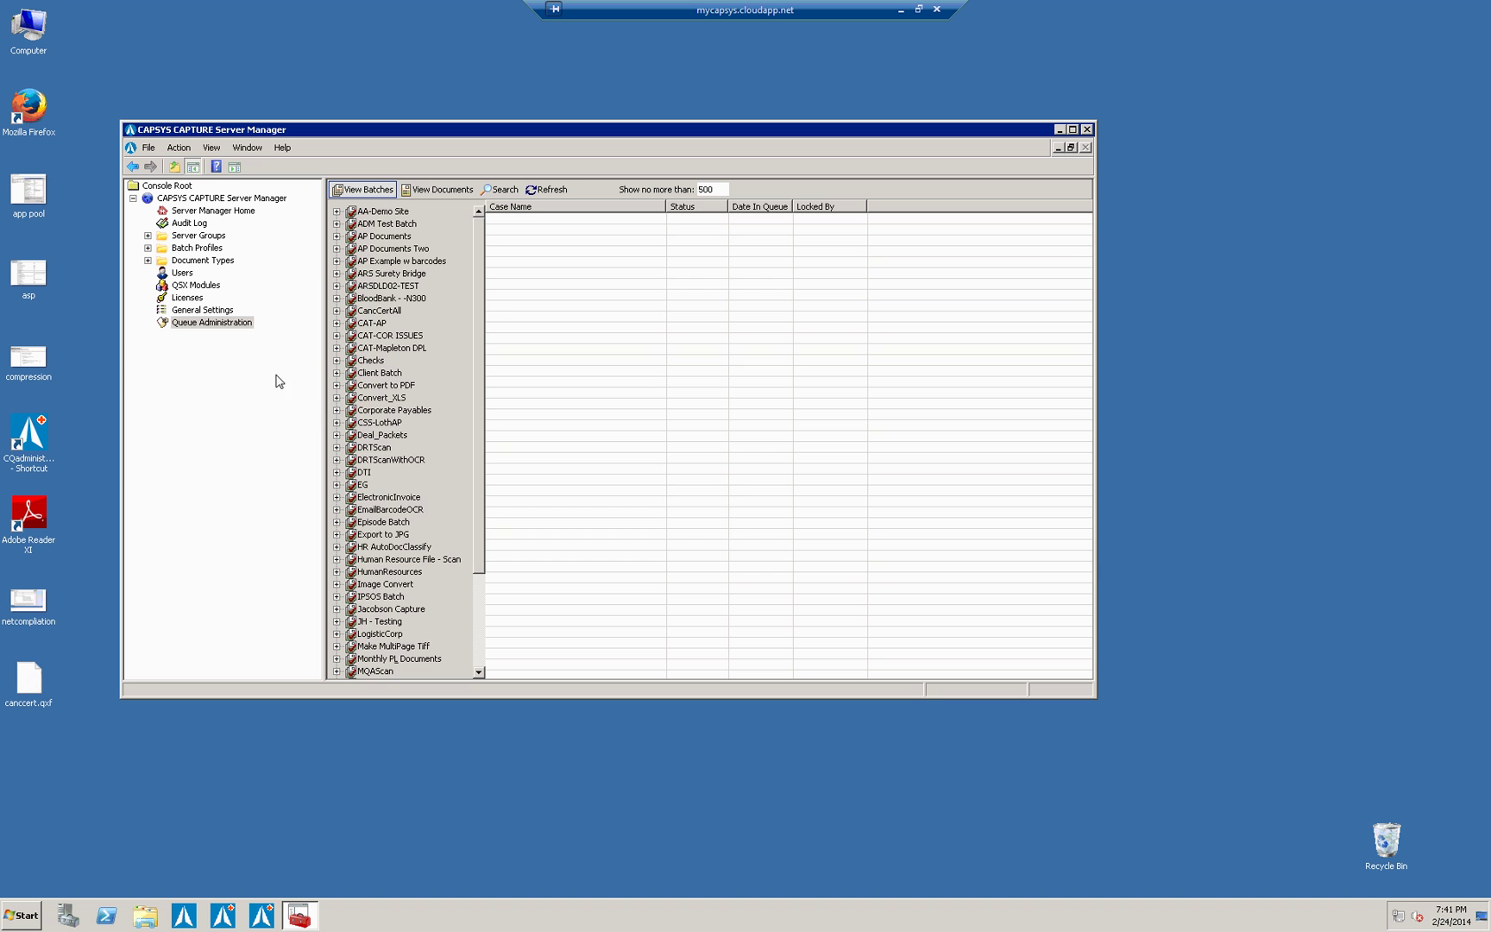
pyautogui.click(336, 423)
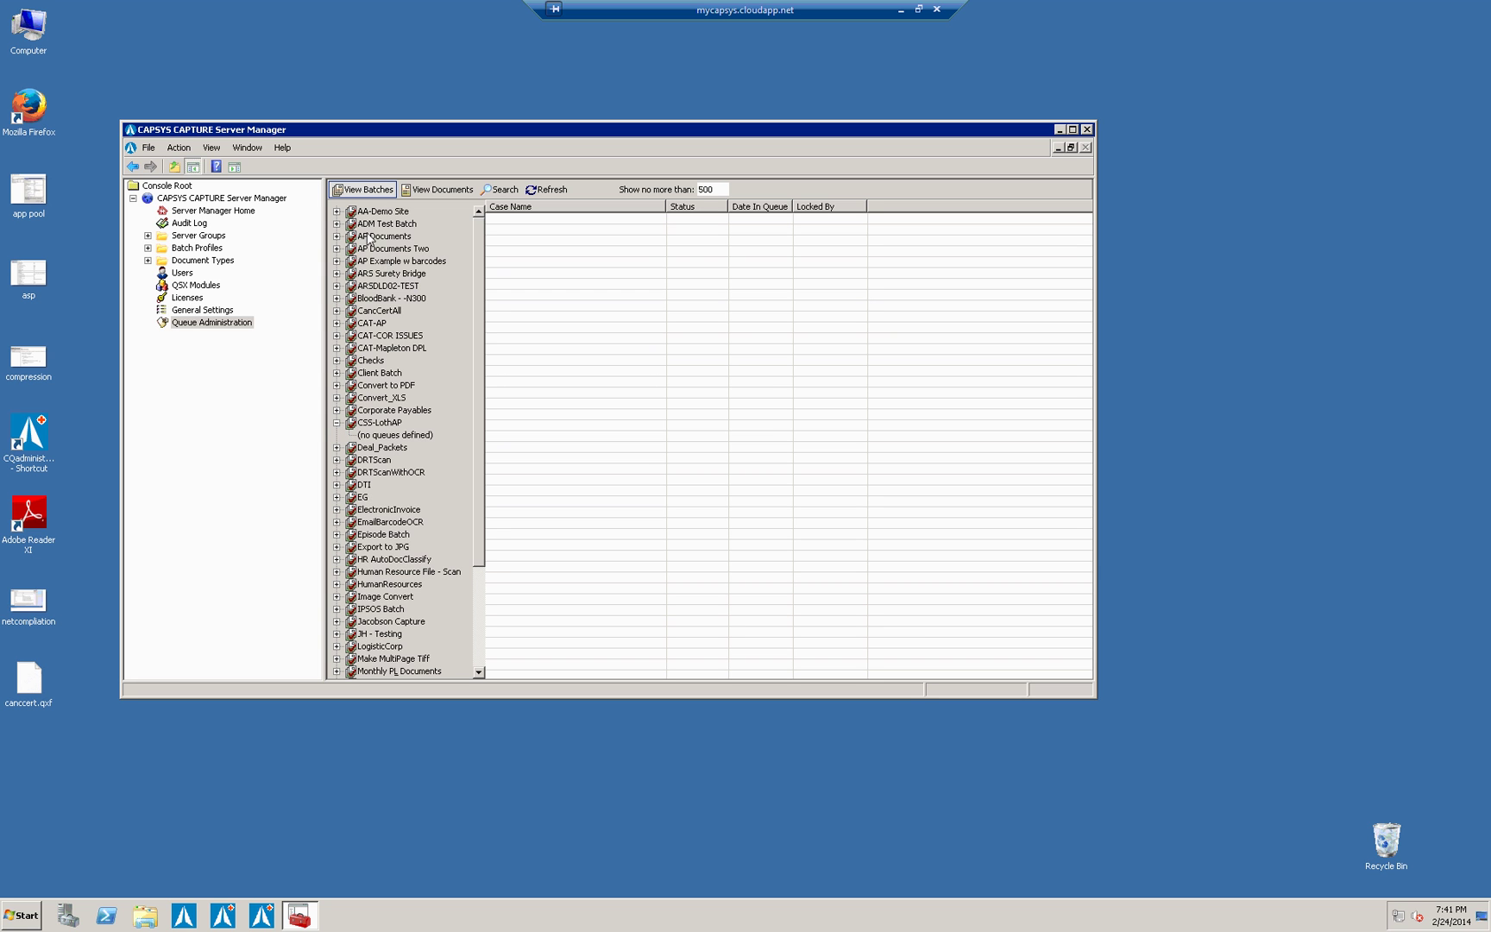
pyautogui.click(337, 298)
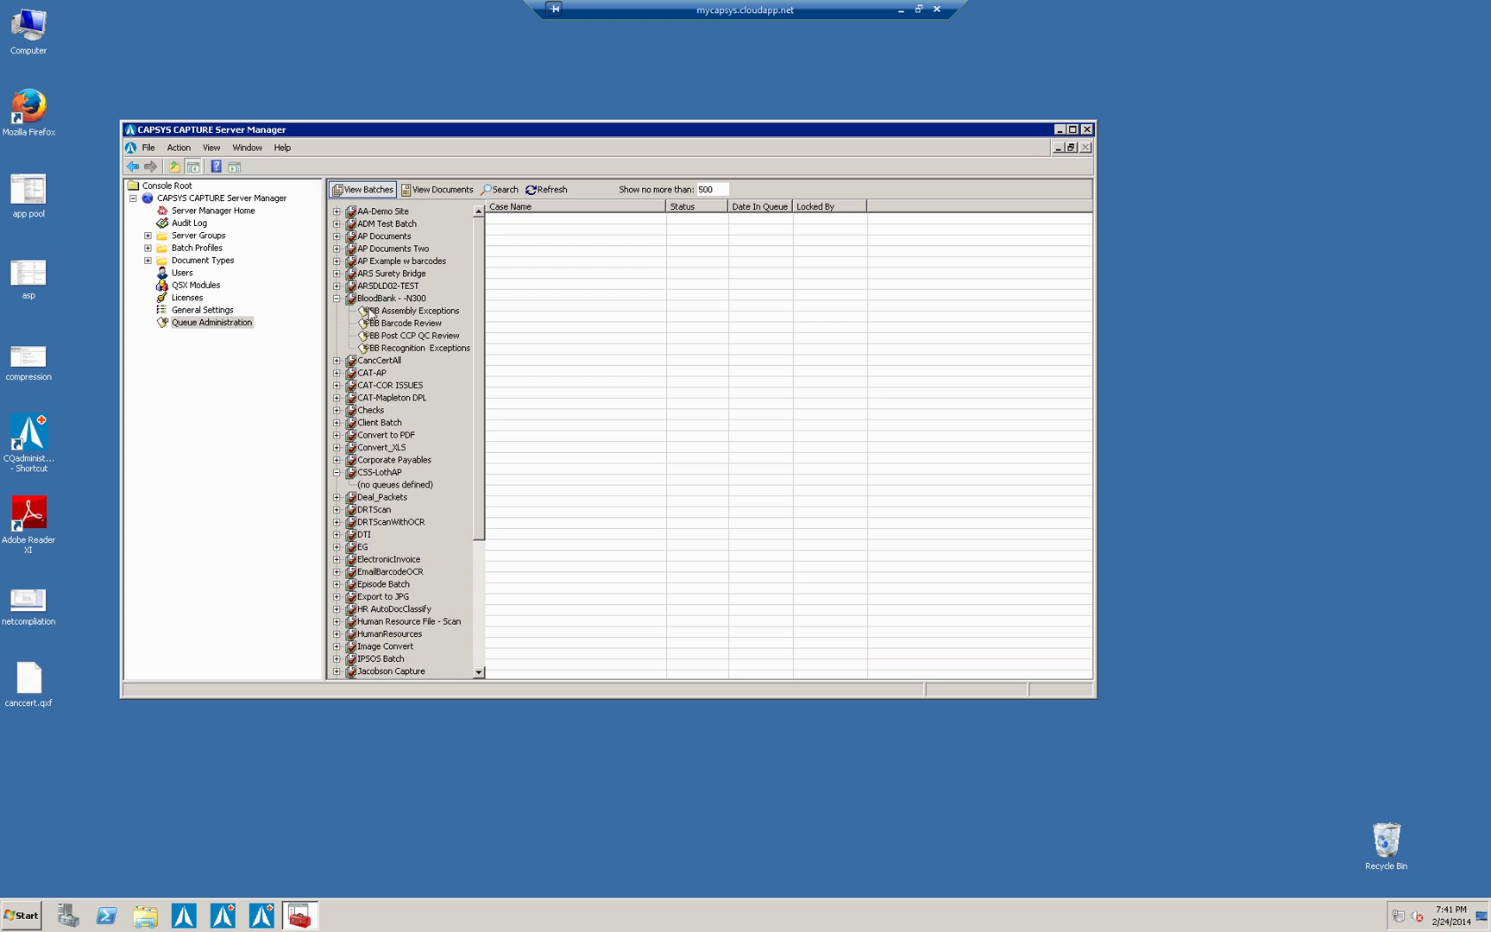
pyautogui.click(408, 311)
pyautogui.click(418, 325)
pyautogui.click(427, 348)
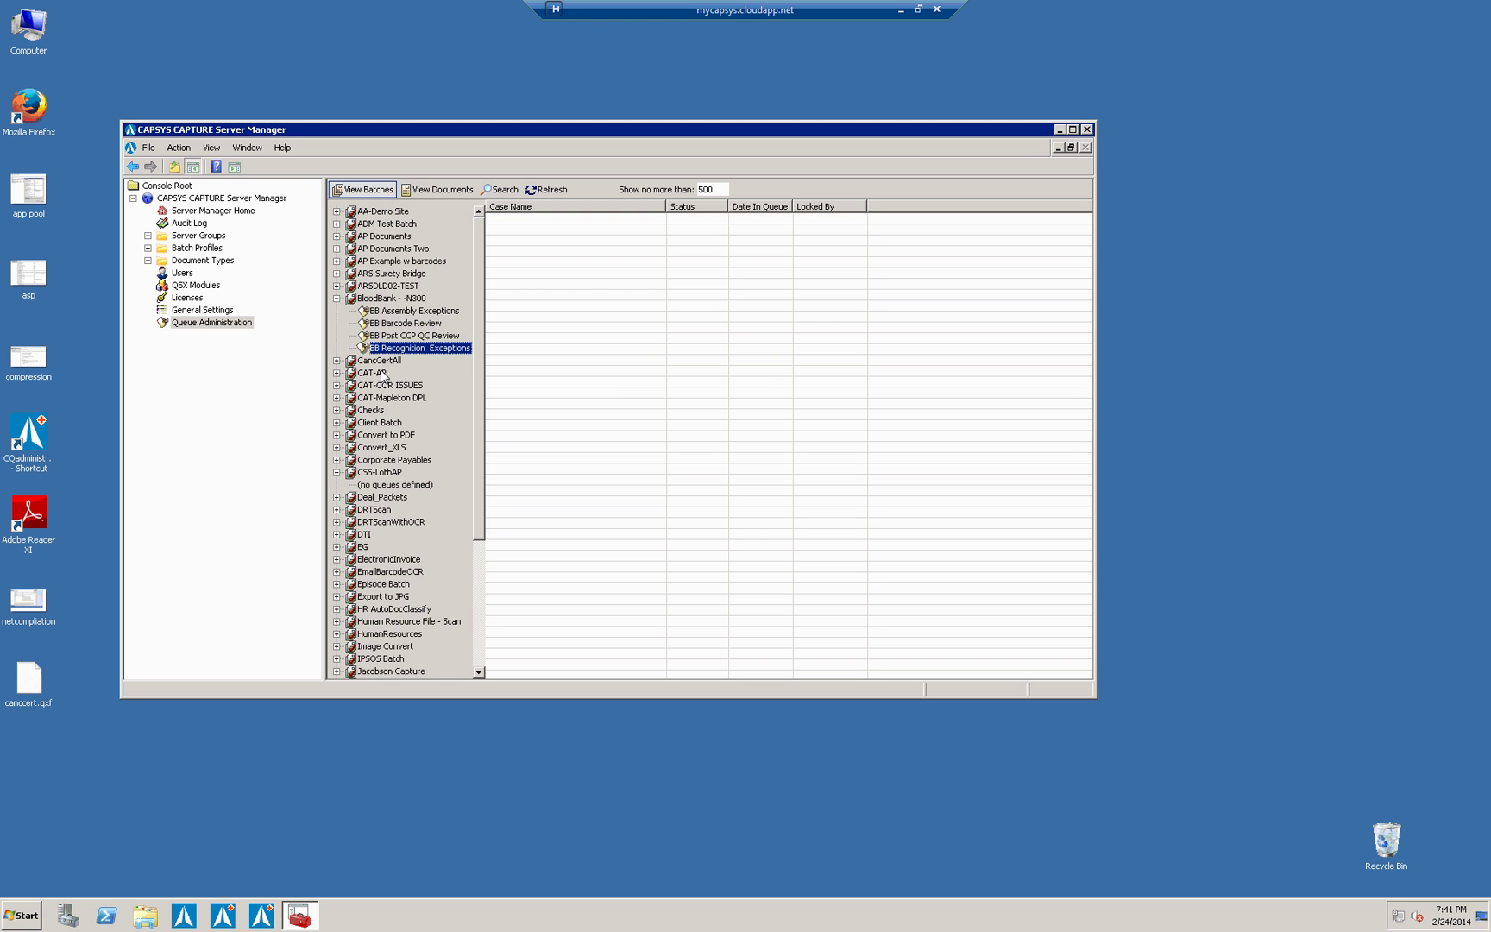
# Examine the actions available for the batch in Client Batch's Client Data Entry/Verify queue, and close Server Manager
pyautogui.click(337, 423)
pyautogui.click(381, 435)
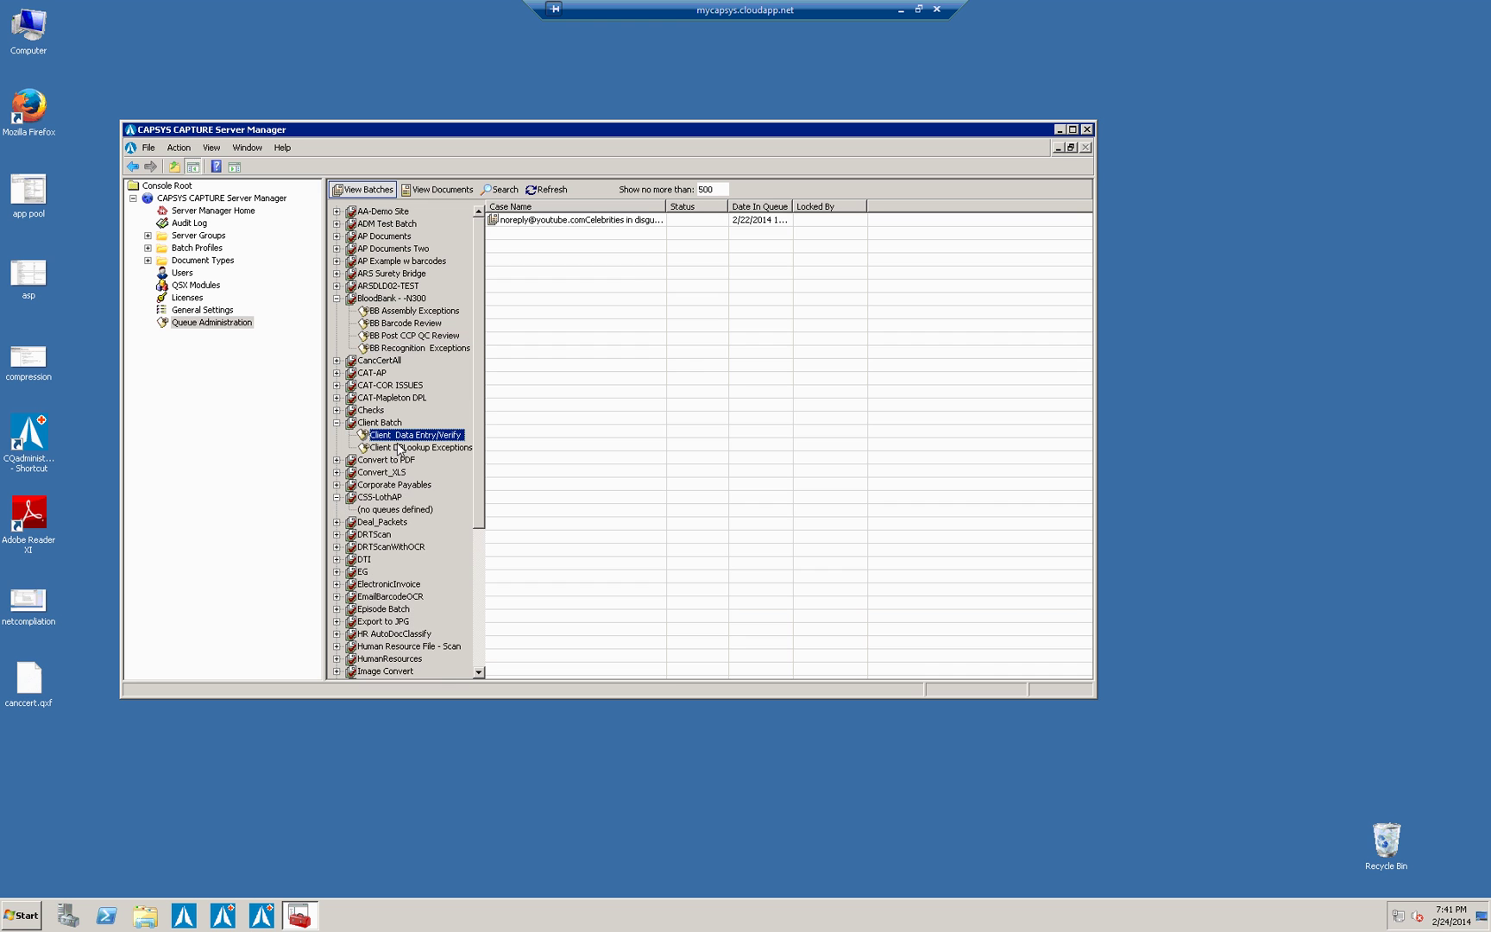
pyautogui.click(601, 223)
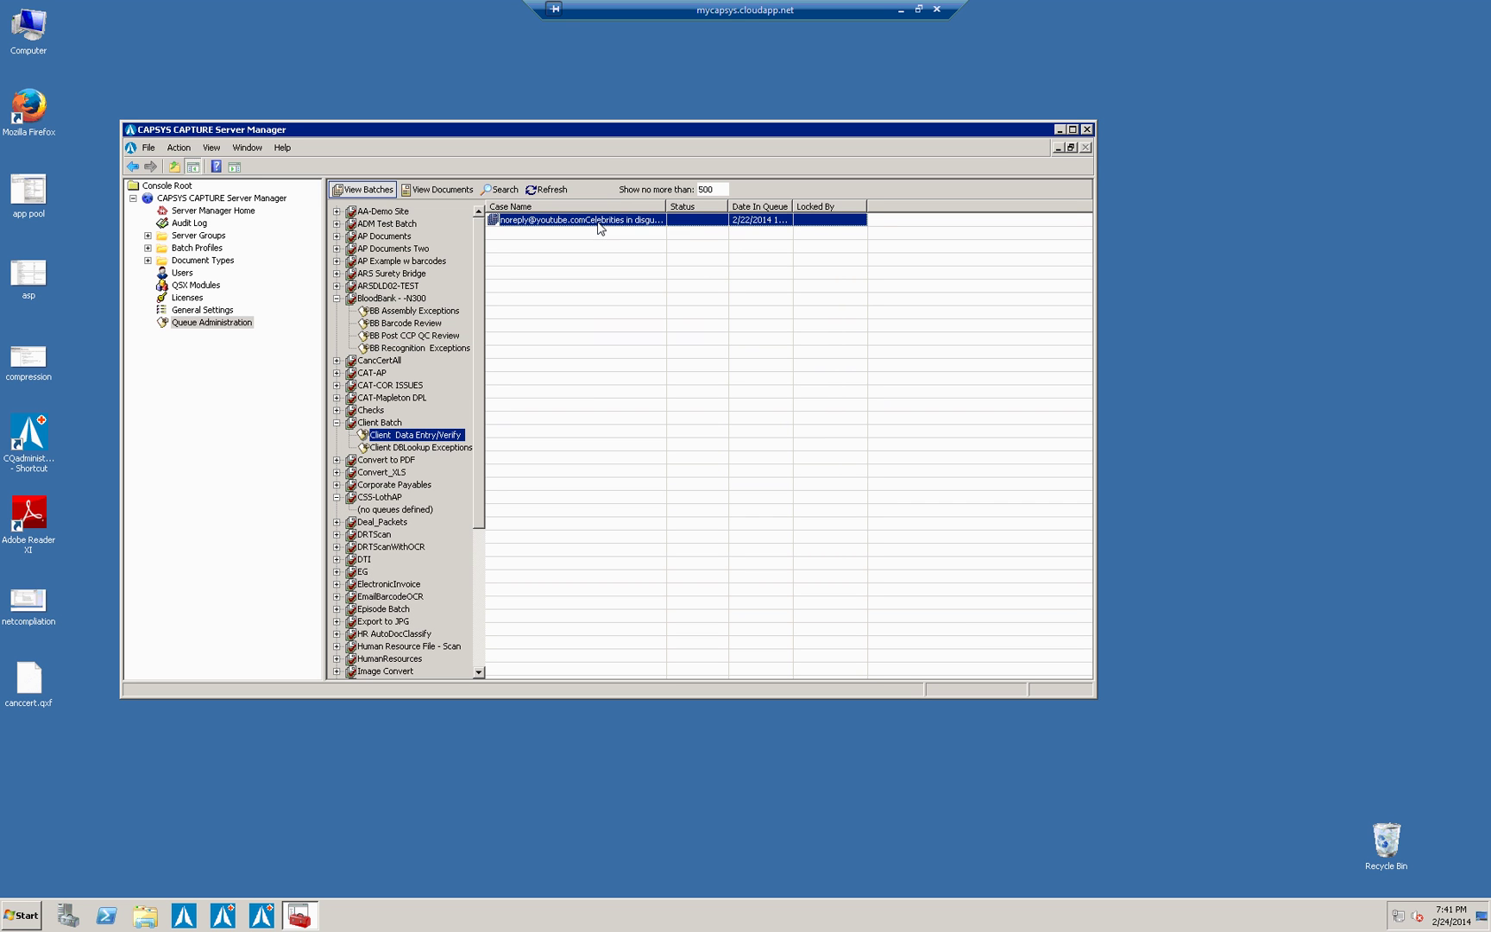
pyautogui.rightClick(599, 226)
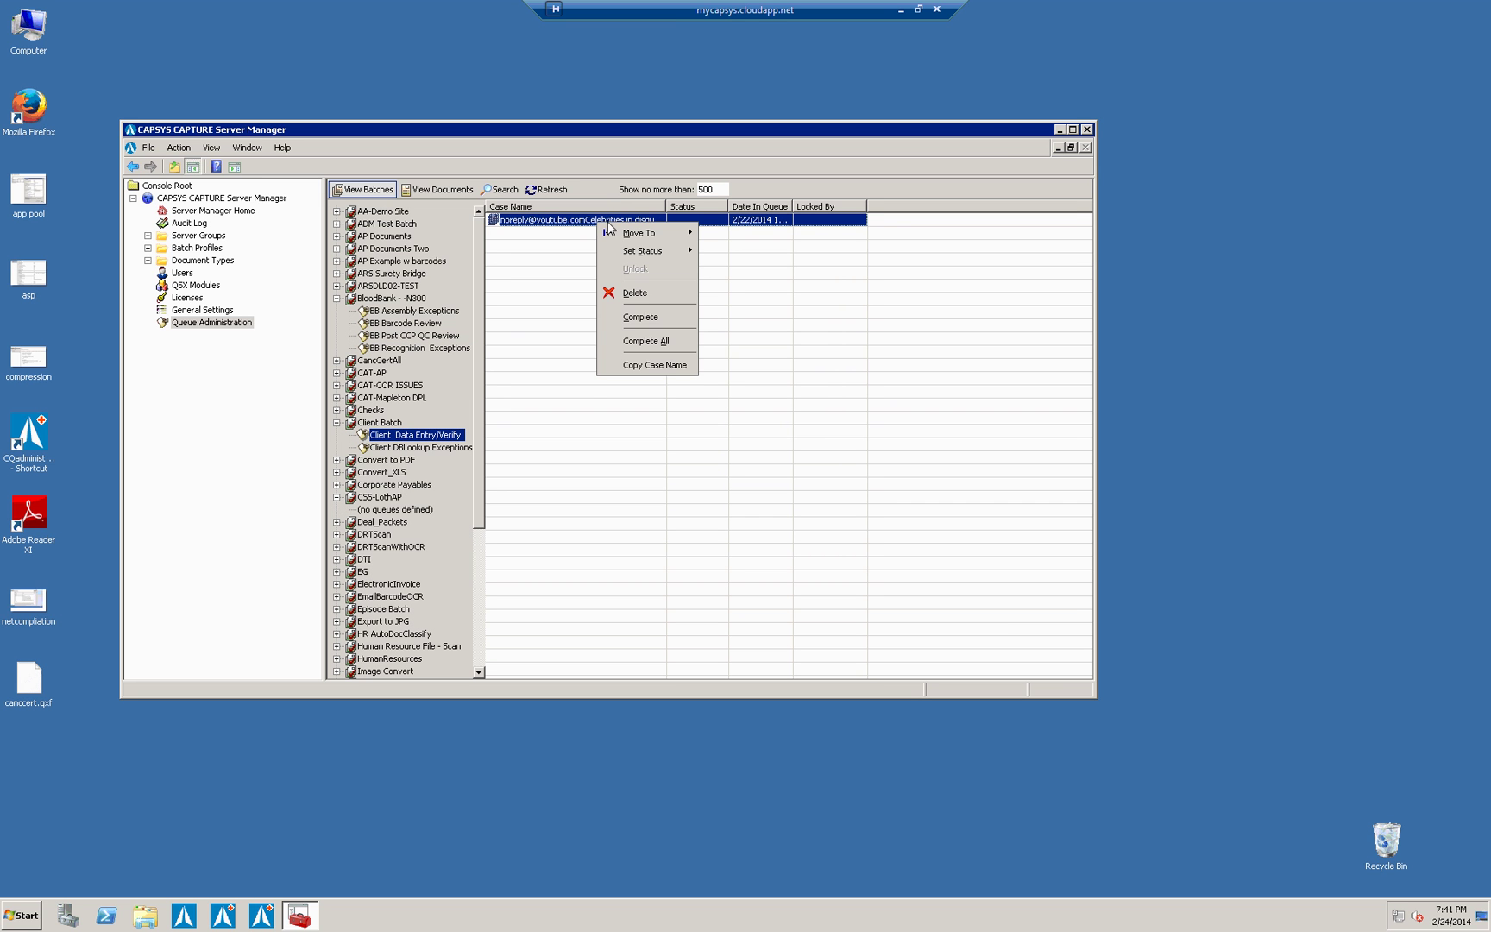
pyautogui.moveTo(638, 241)
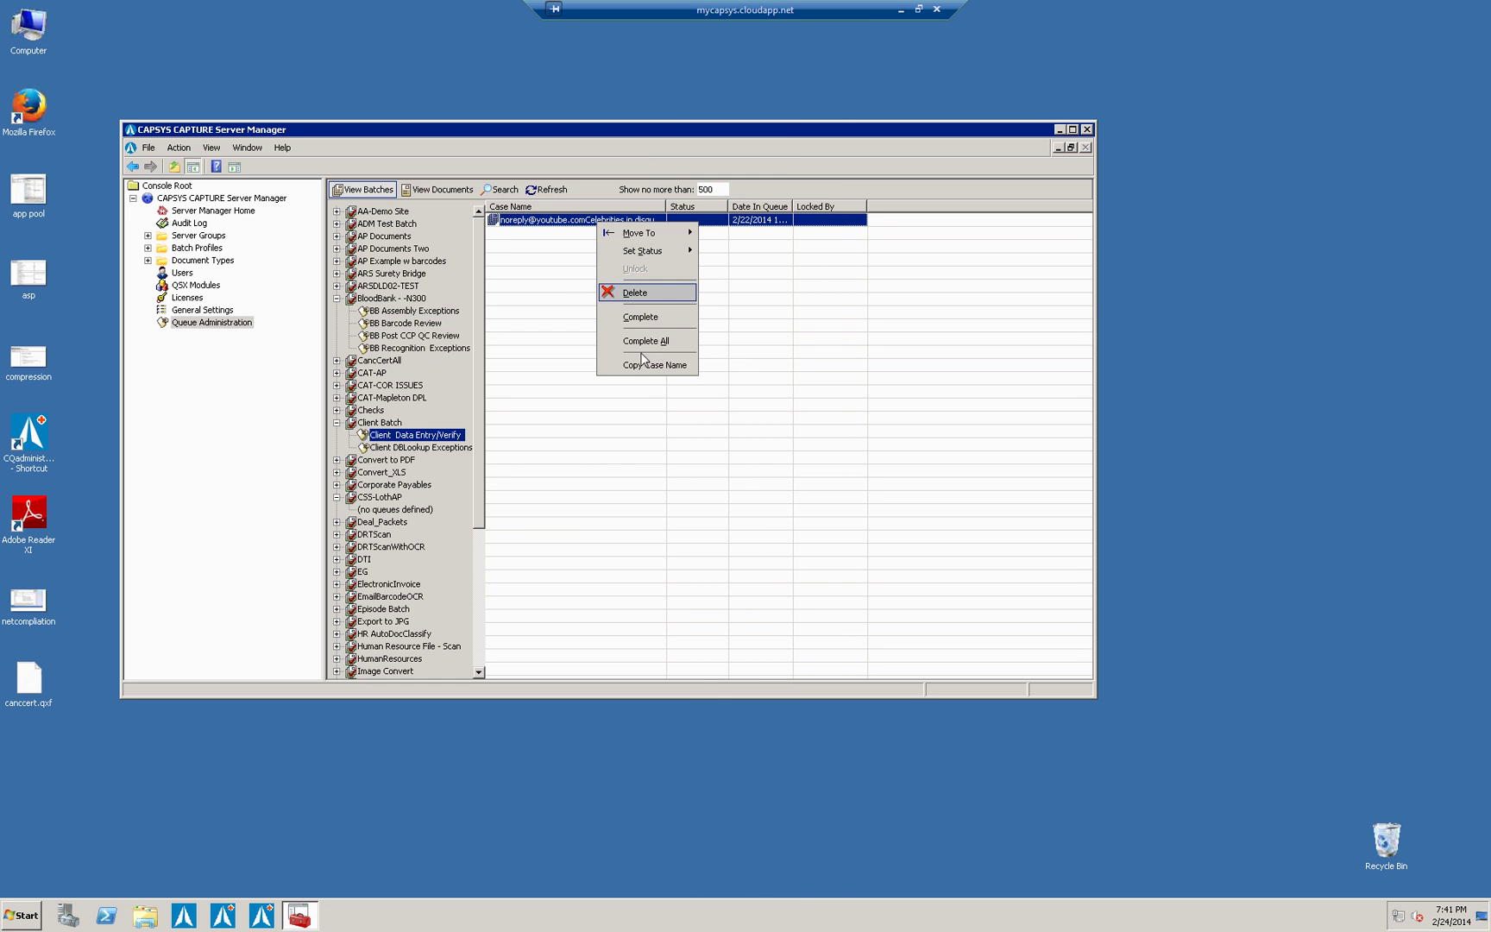
pyautogui.click(562, 348)
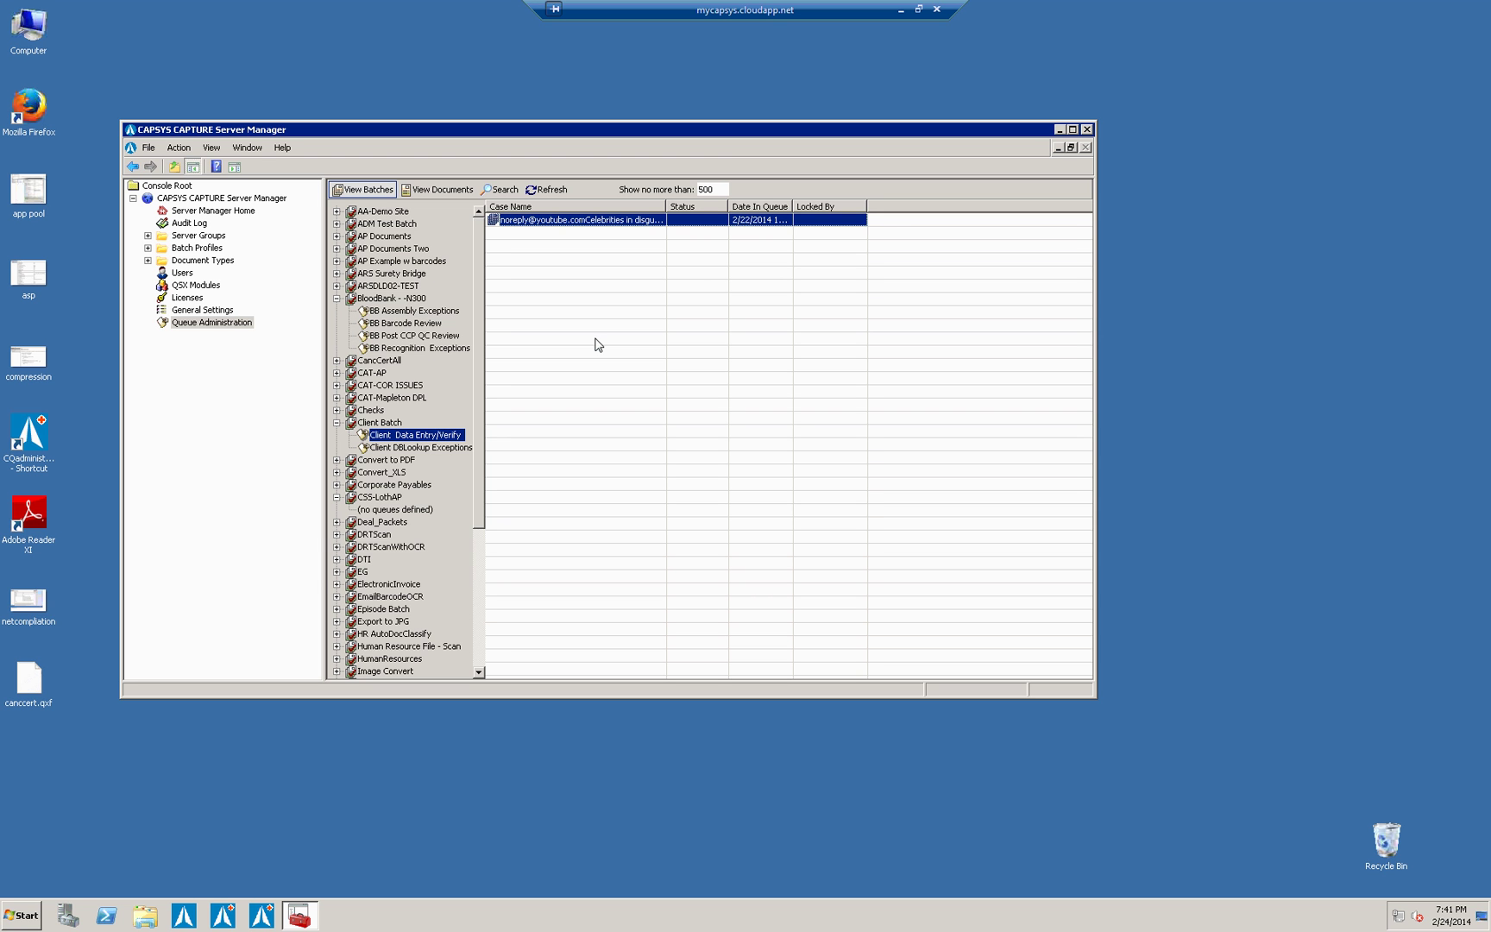
pyautogui.click(1087, 130)
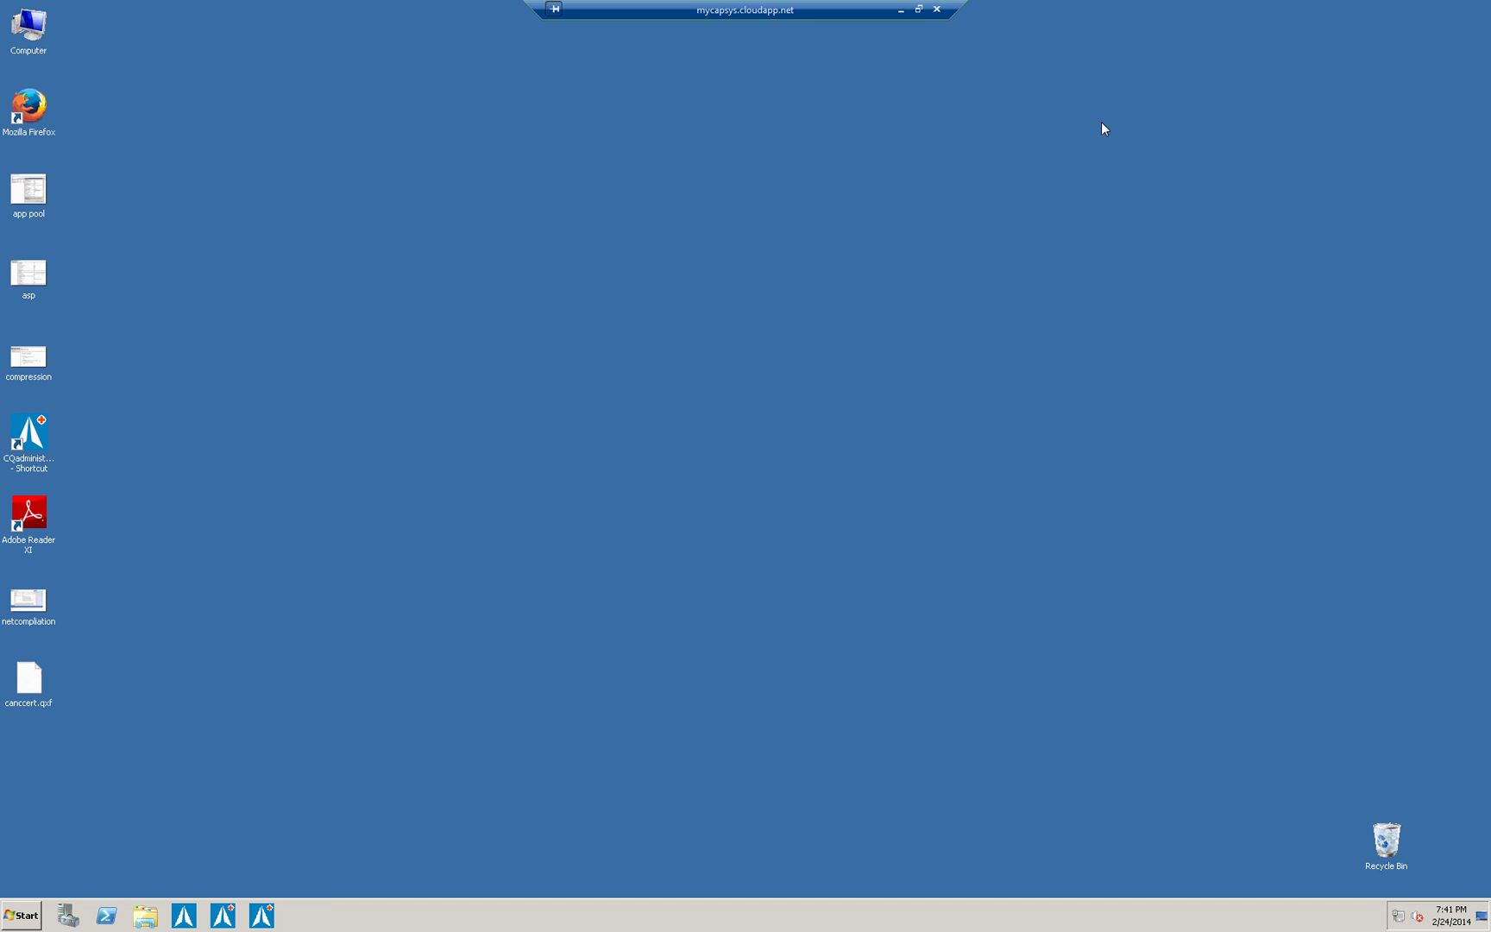